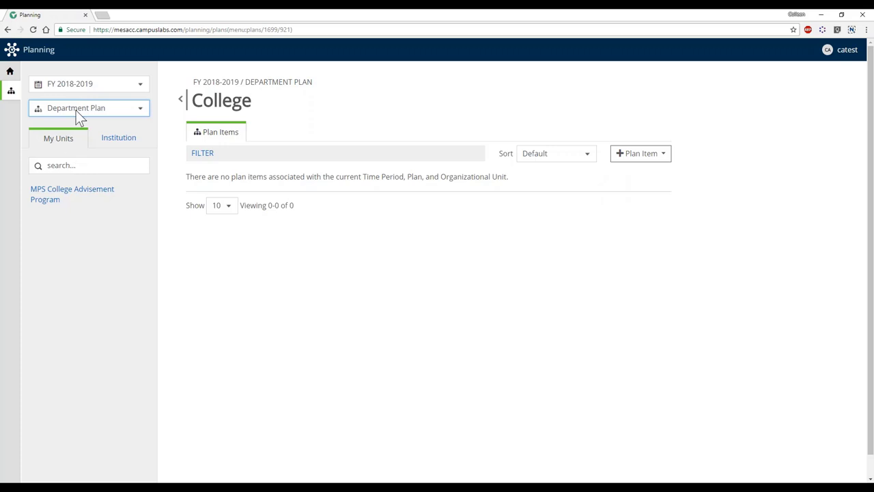
Switch the college view to the Strategic Plan for FY 2018-2019 and look through its plan items
click(80, 107)
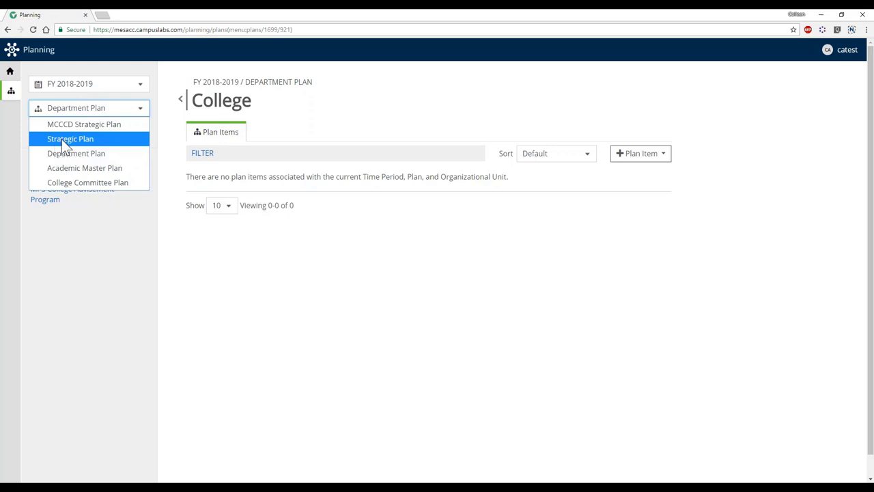
click(66, 138)
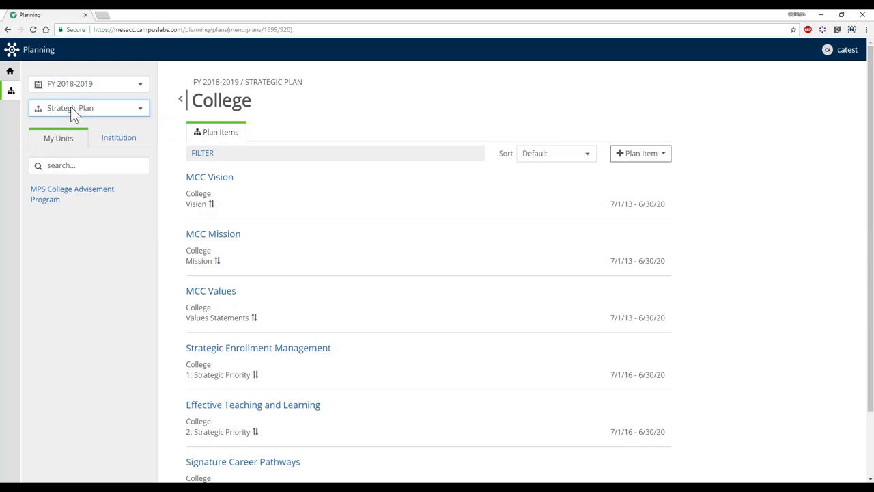
scroll(356, 134, down, 1)
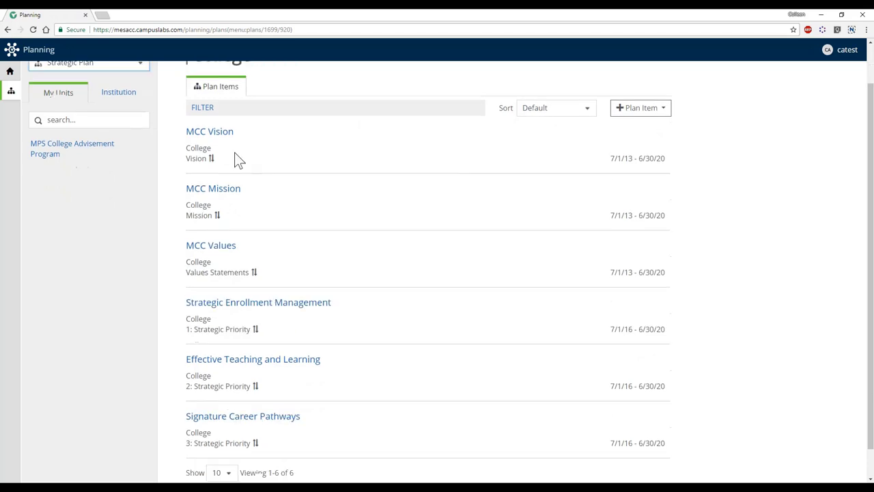
scroll(205, 390, down, 1)
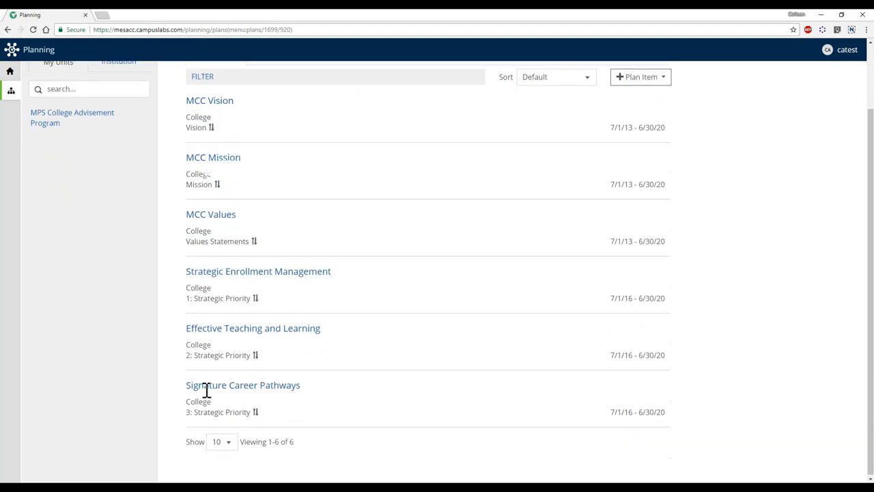
scroll(213, 186, up, 1)
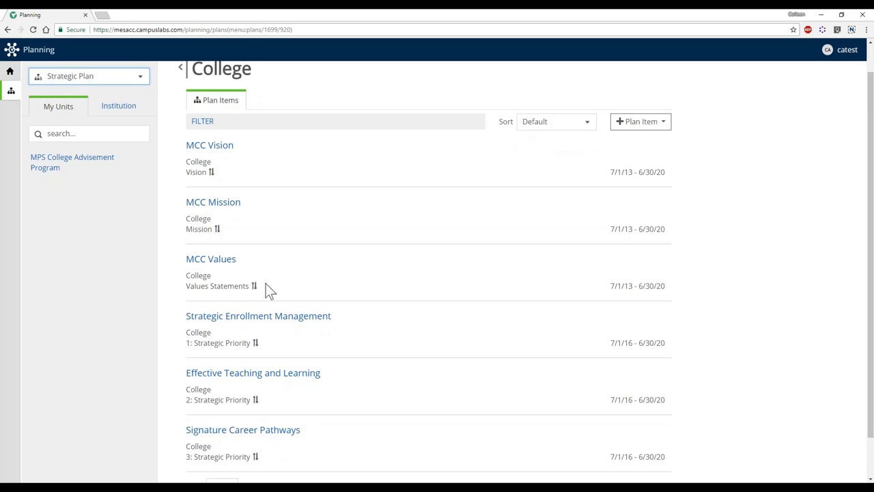
scroll(196, 283, down, 1)
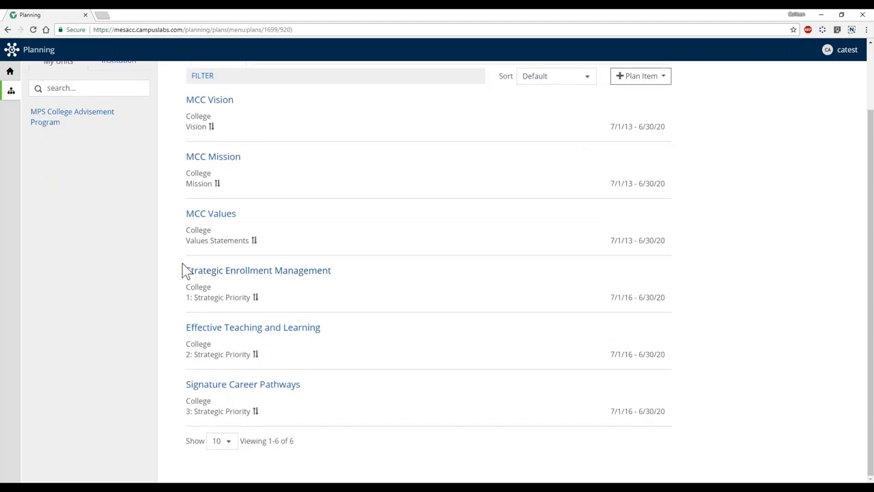
scroll(177, 384, up, 1)
scroll(430, 254, down, 1)
Set the plan items list to show 25 items per page
click(229, 442)
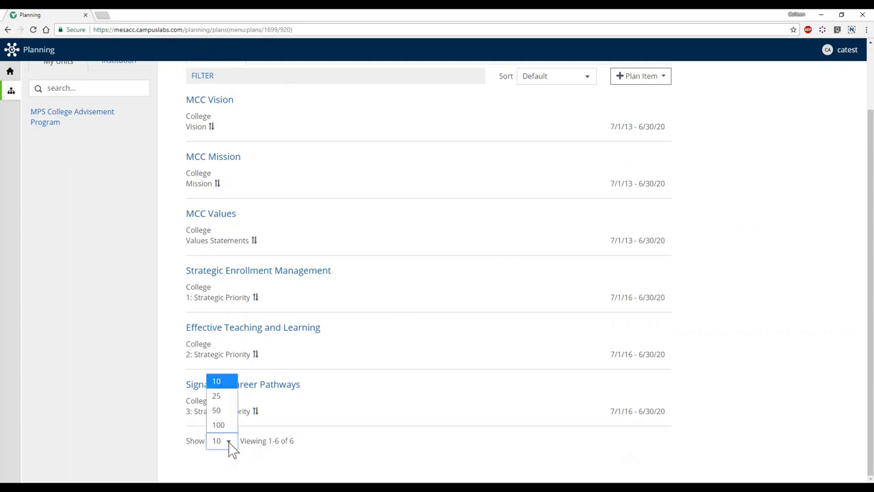
click(225, 396)
scroll(392, 87, up, 2)
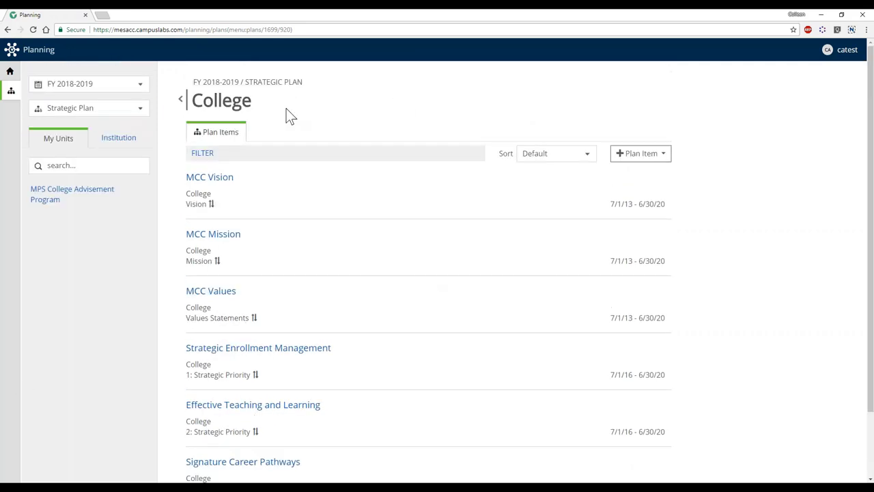
Filter the plan items so that only those using the Strategic Priority template are listed
click(203, 156)
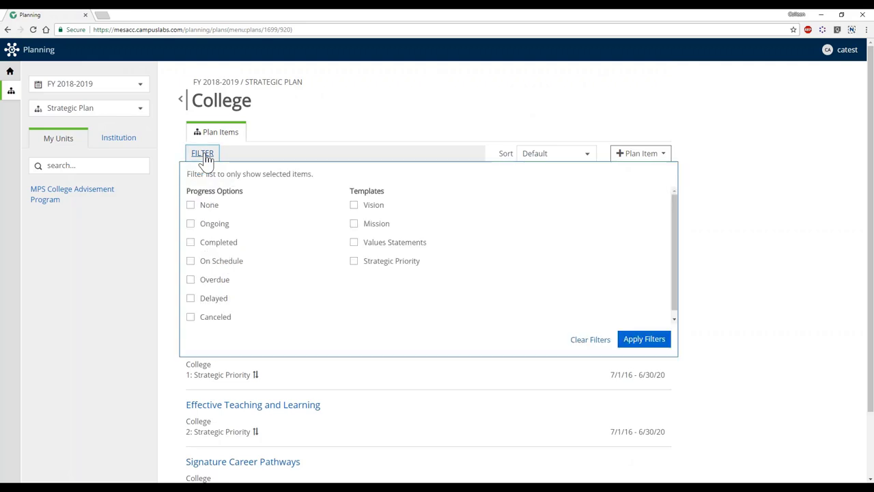
click(355, 262)
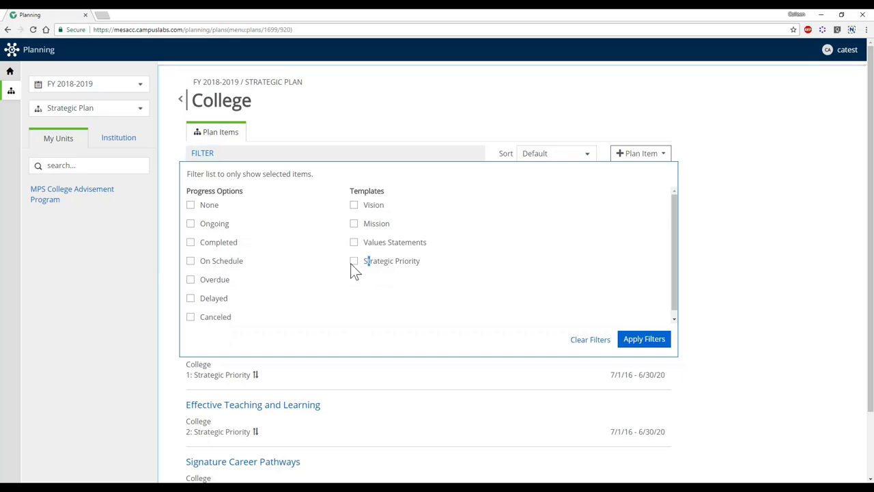
click(646, 341)
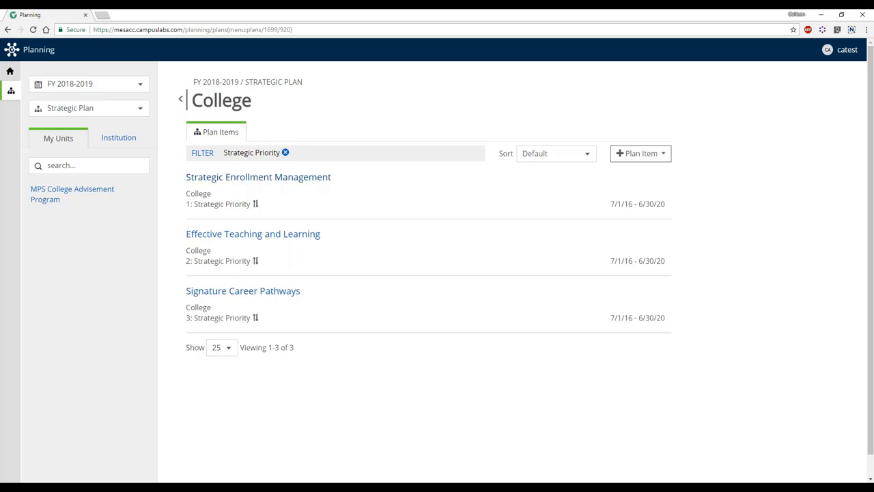
Review the Strategic Enrollment Management plan item, including its full Strategic Priorities text, and return to the plan items list
click(258, 176)
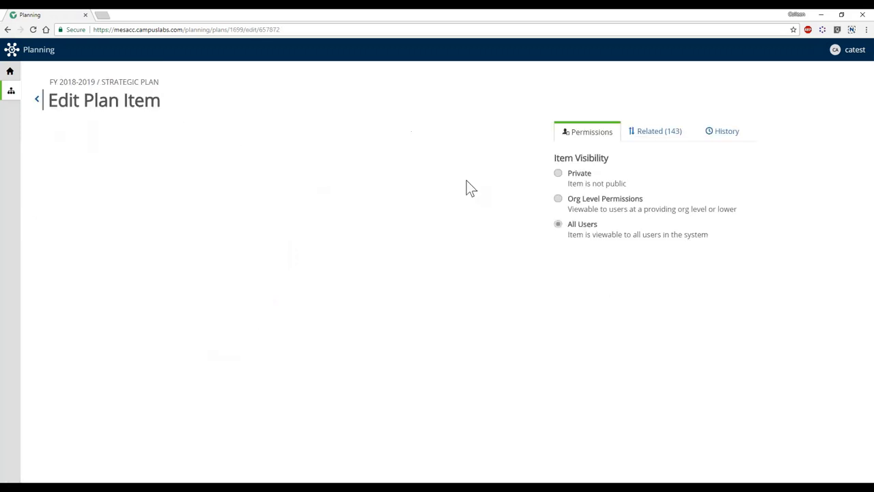
scroll(510, 249, down, 1)
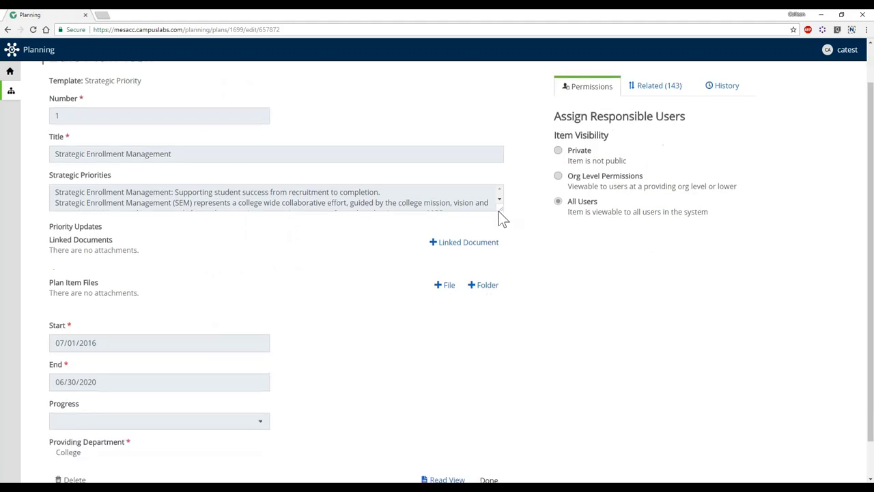
scroll(296, 200, down, 3)
scroll(296, 201, up, 3)
scroll(198, 208, down, 3)
scroll(198, 216, down, 3)
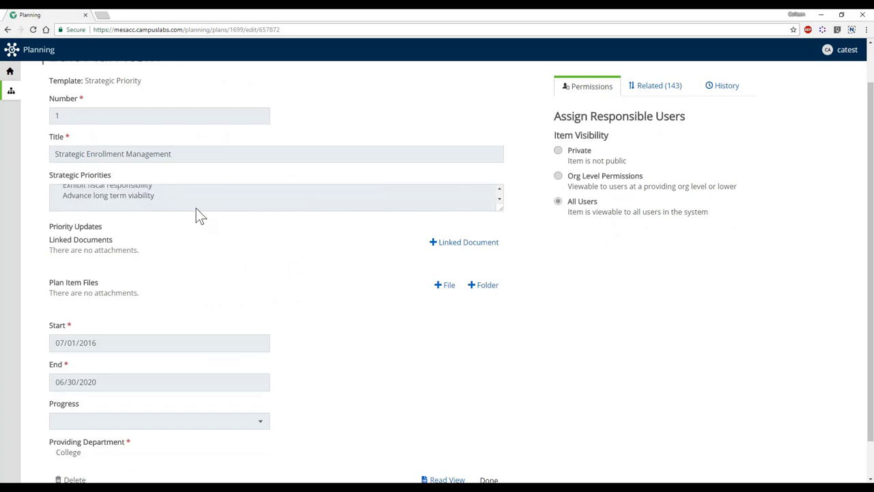
scroll(202, 202, down, 4)
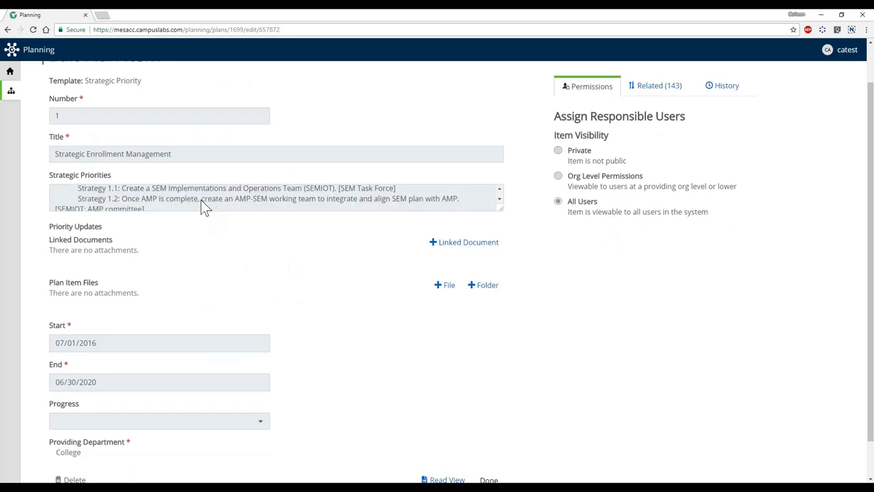
scroll(202, 204, down, 3)
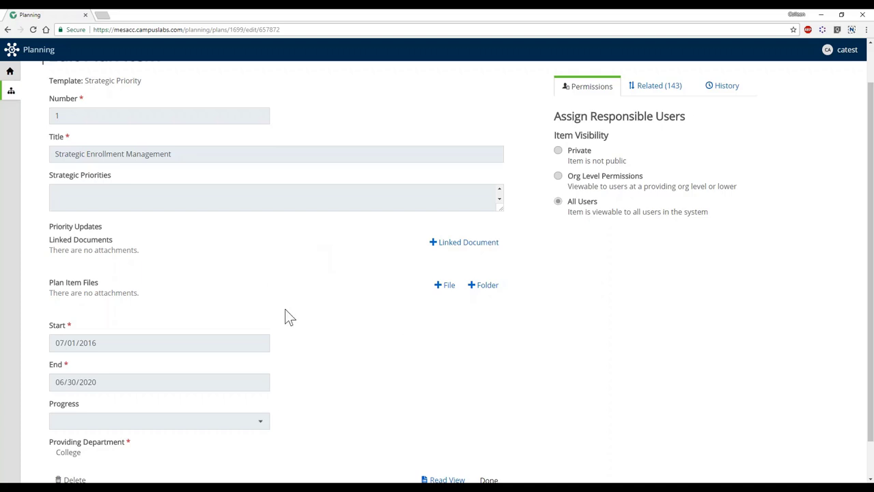
scroll(287, 314, down, 1)
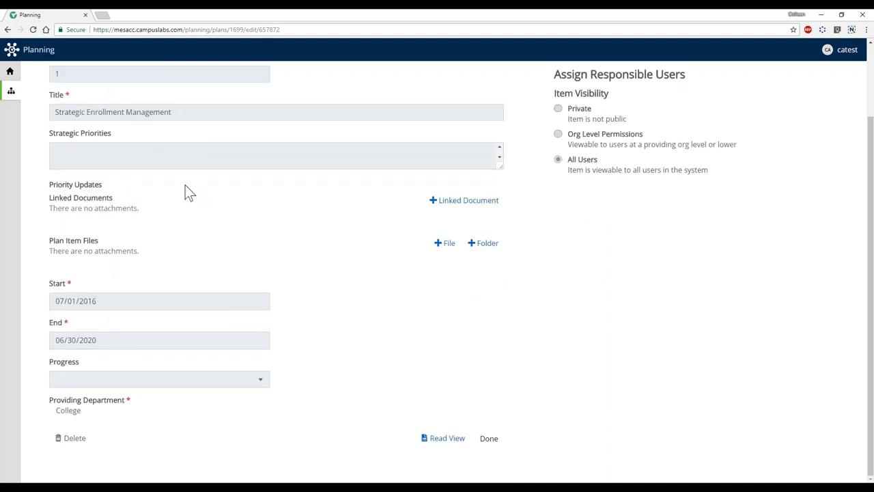
scroll(648, 340, up, 2)
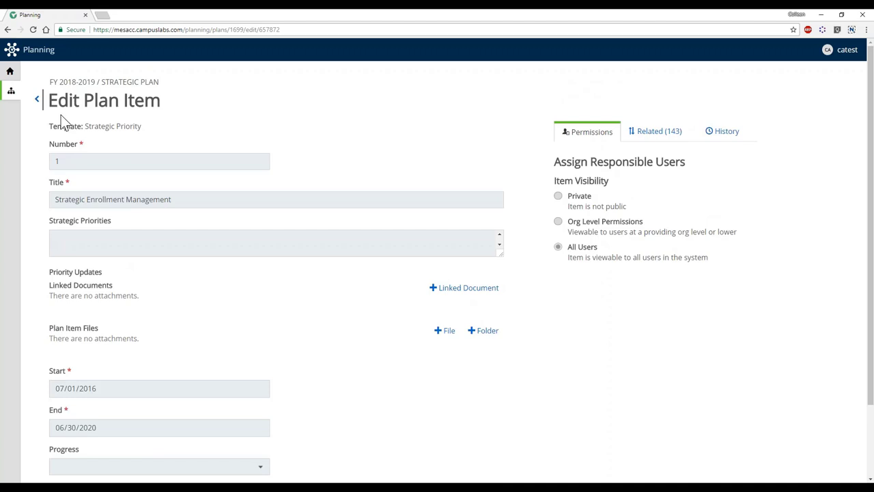
click(37, 99)
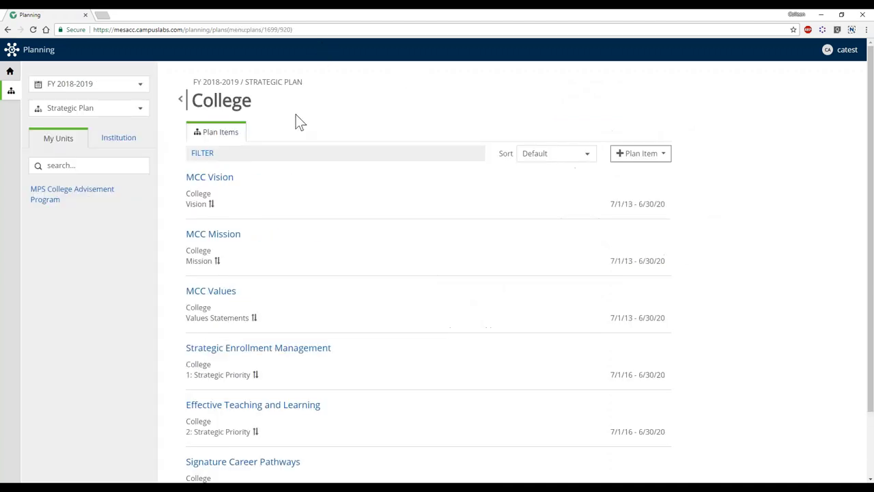
Open the Effective Teaching and Learning strategic priority and look over its fields
scroll(312, 294, down, 2)
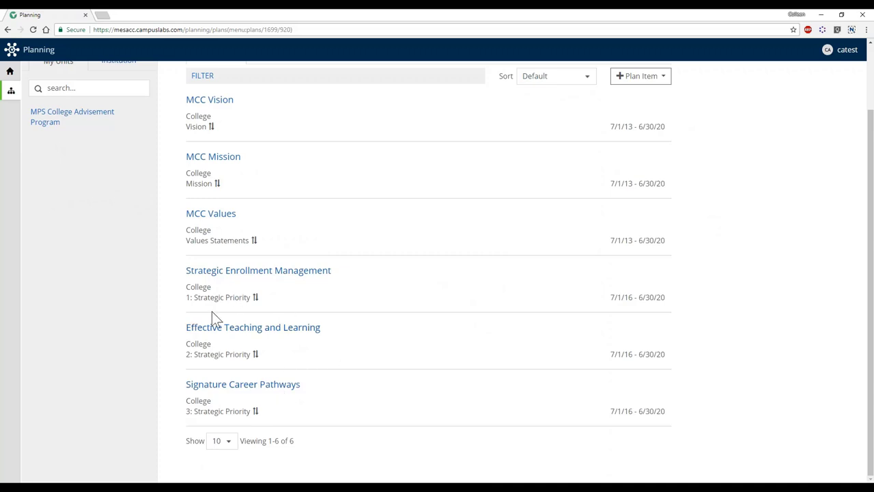
click(305, 329)
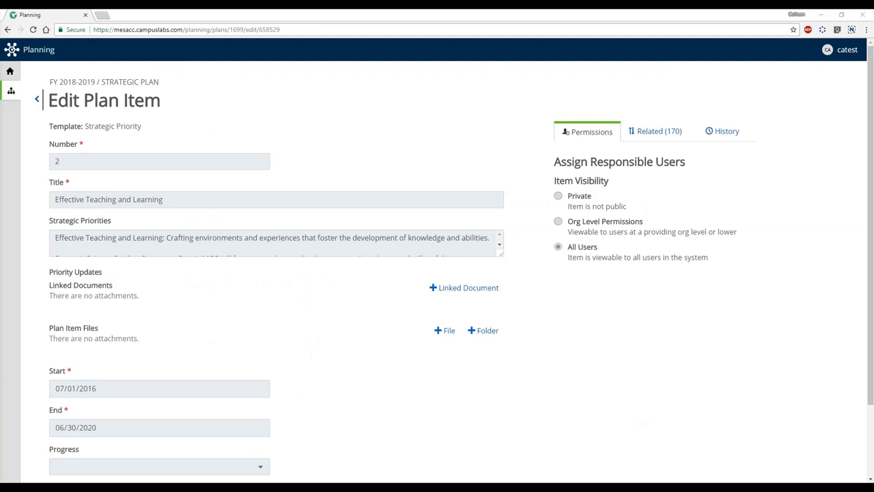
scroll(189, 131, down, 3)
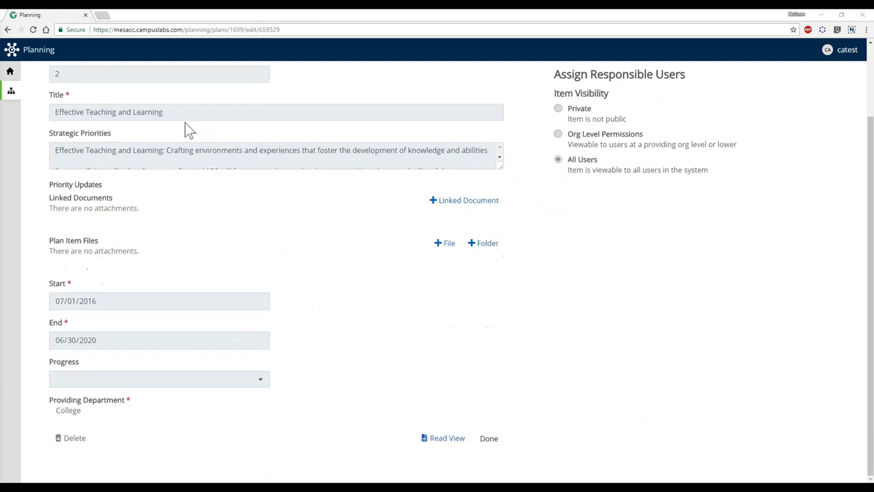
scroll(305, 201, up, 1)
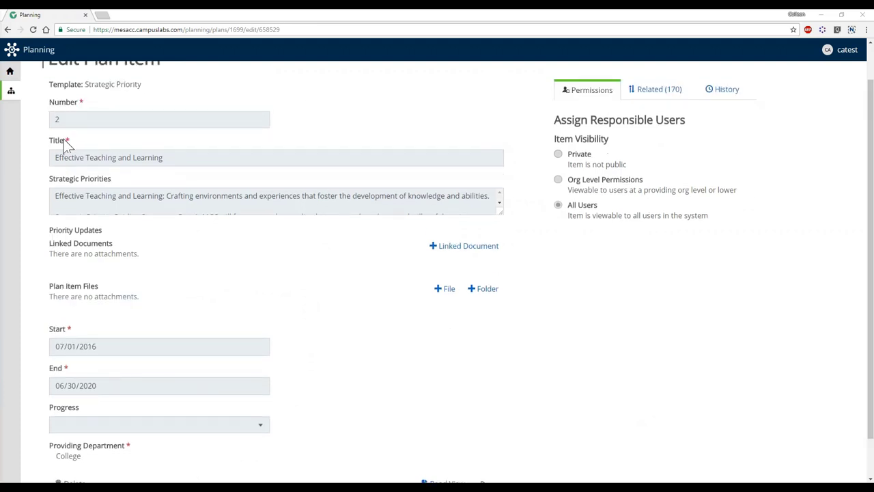
scroll(47, 118, up, 1)
scroll(73, 131, down, 2)
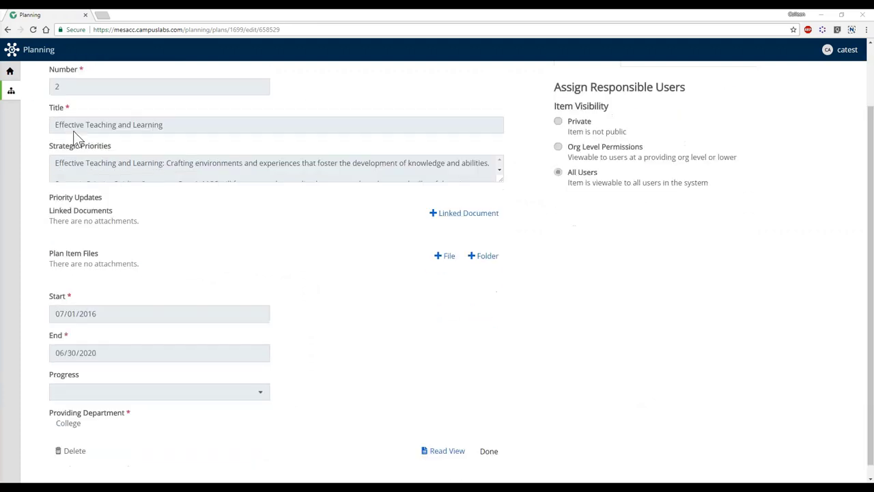
Open the read-only view of the Effective Teaching and Learning item and read through its full Strategic Priorities text
click(442, 444)
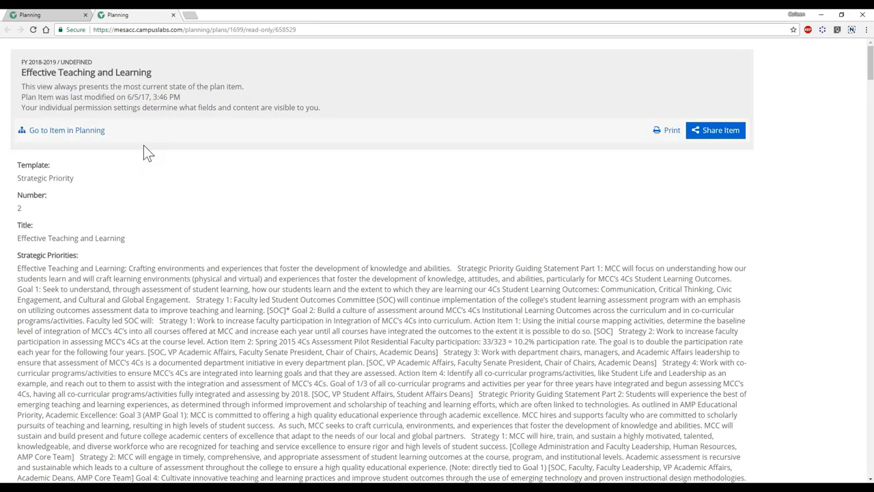
scroll(145, 147, down, 1)
scroll(145, 152, down, 4)
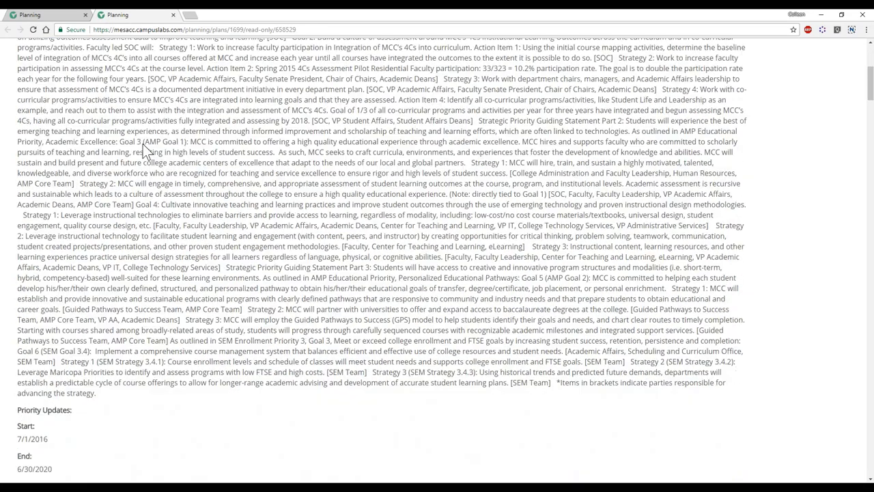
scroll(145, 151, up, 5)
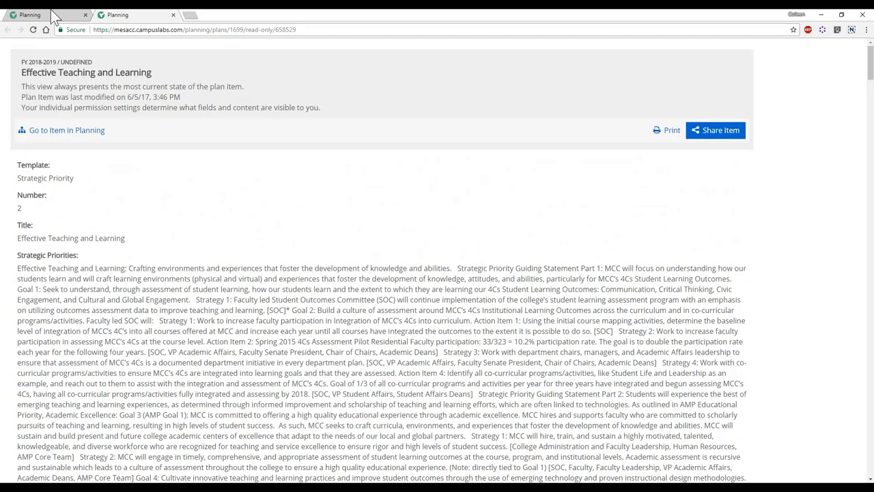
Go back to the item's edit page, leaving the read-only view open, and return to the college's Strategic Plan items list
click(49, 13)
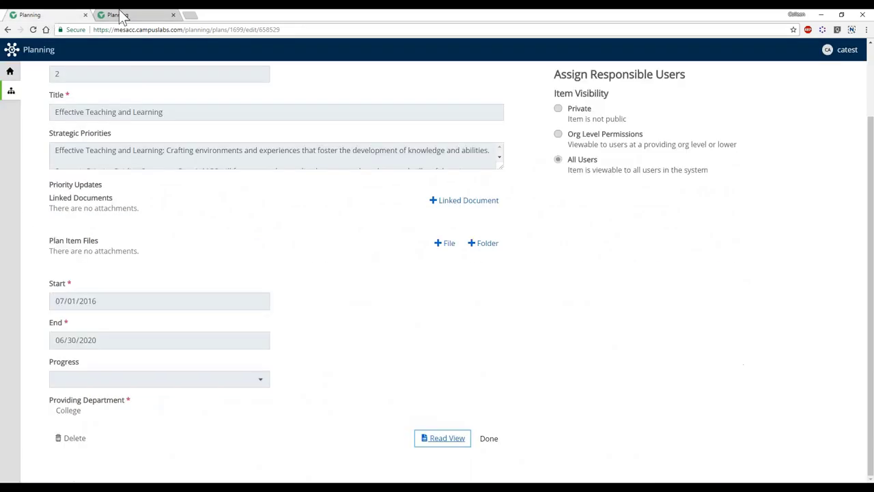
click(37, 100)
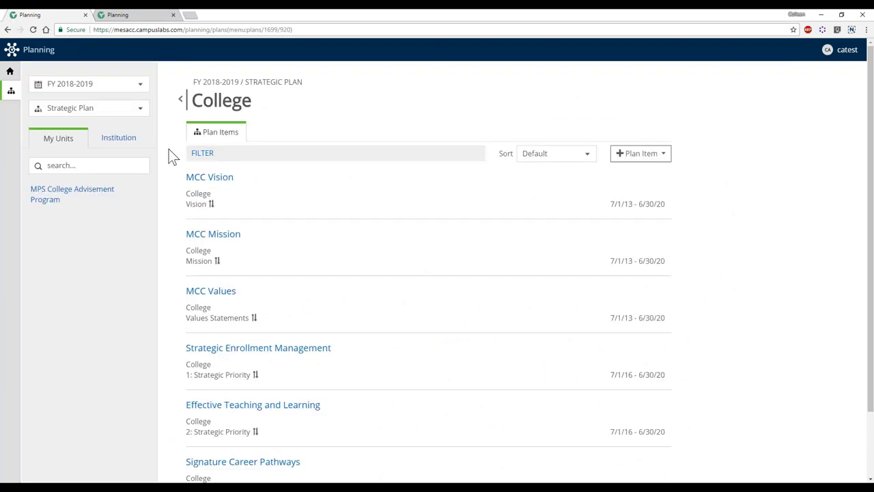
scroll(276, 123, down, 1)
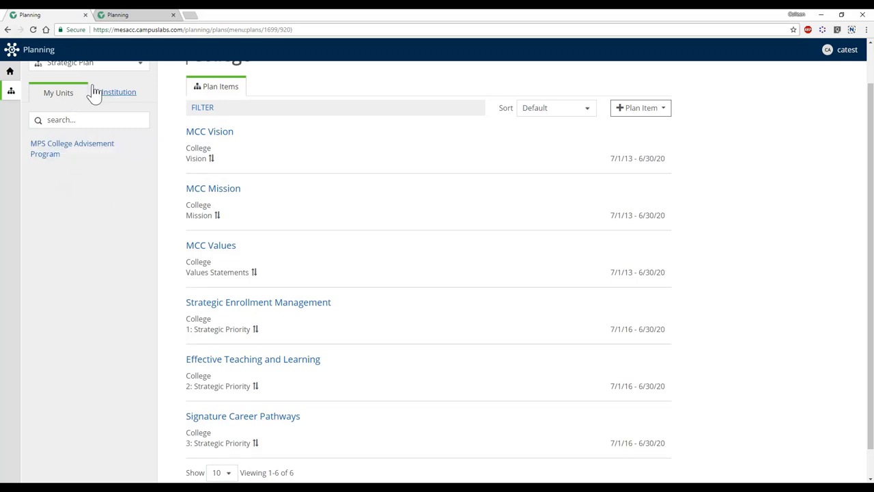
scroll(130, 99, up, 1)
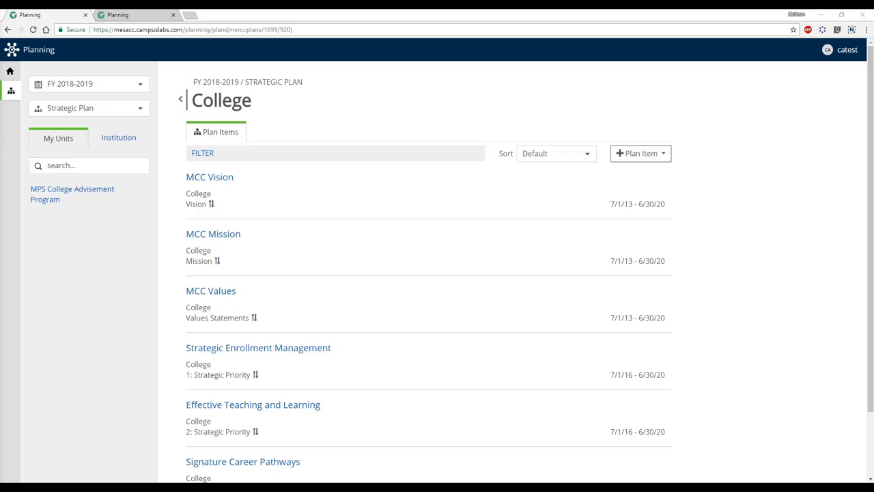
Switch to the Department Plan and display the plan items of the MPS College Advisement Program unit
click(96, 110)
click(107, 151)
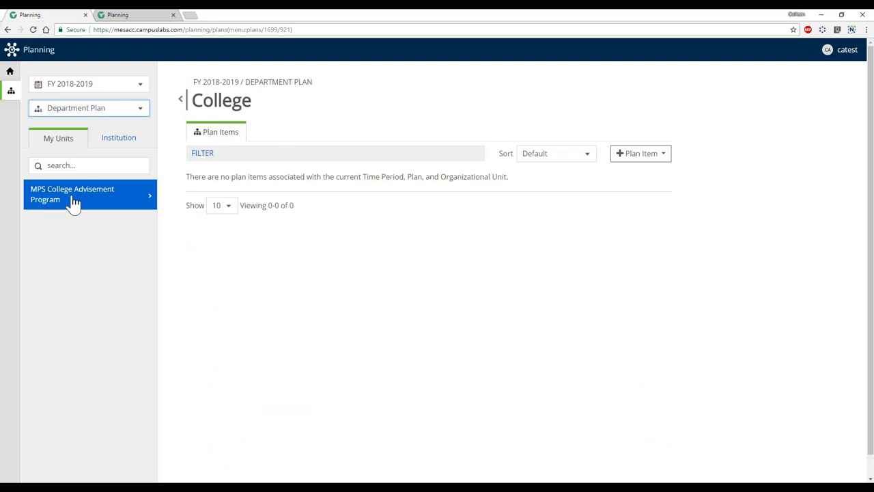
click(102, 198)
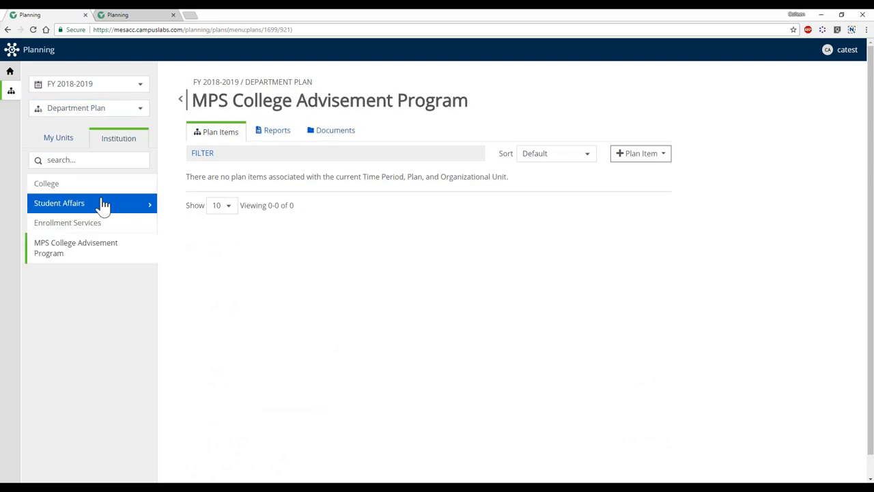
scroll(298, 151, down, 1)
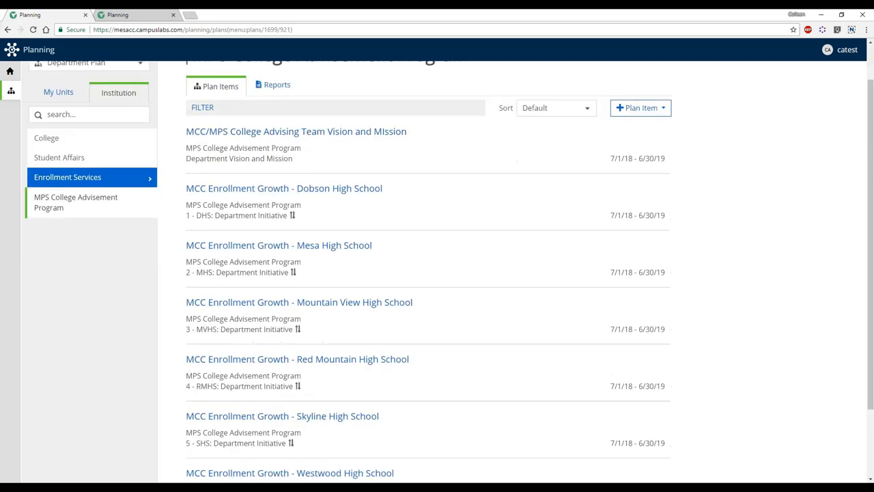
scroll(344, 196, up, 1)
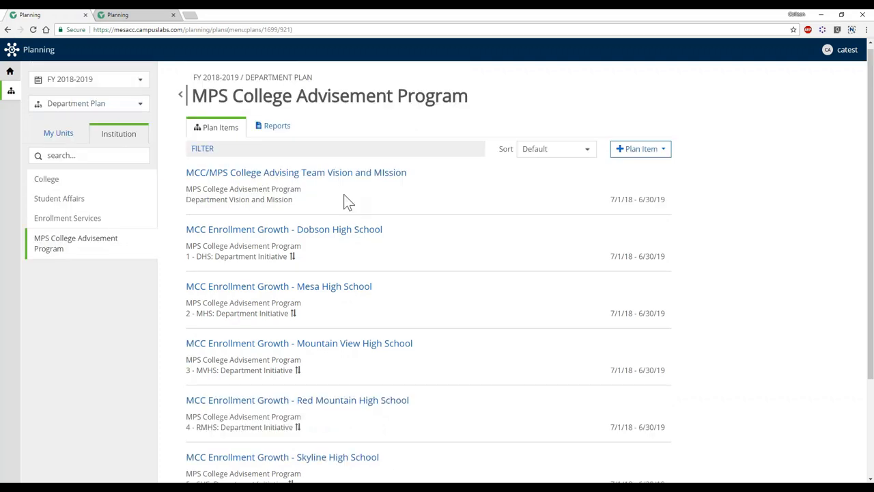
Look over the program's Department Plan items and open the MCC Enrollment Growth - Dobson High School initiative
drag(204, 83, 239, 79)
click(527, 84)
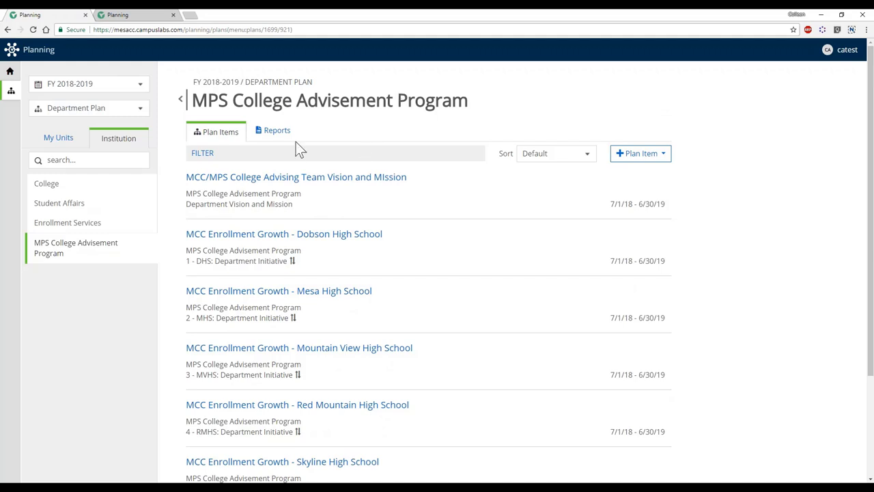
scroll(296, 142, down, 1)
scroll(419, 154, down, 1)
scroll(422, 151, up, 1)
scroll(437, 273, down, 1)
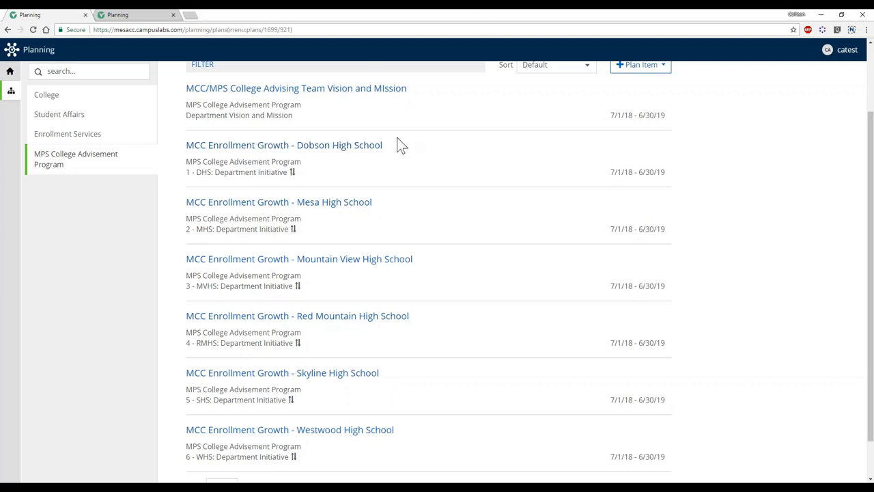
click(329, 147)
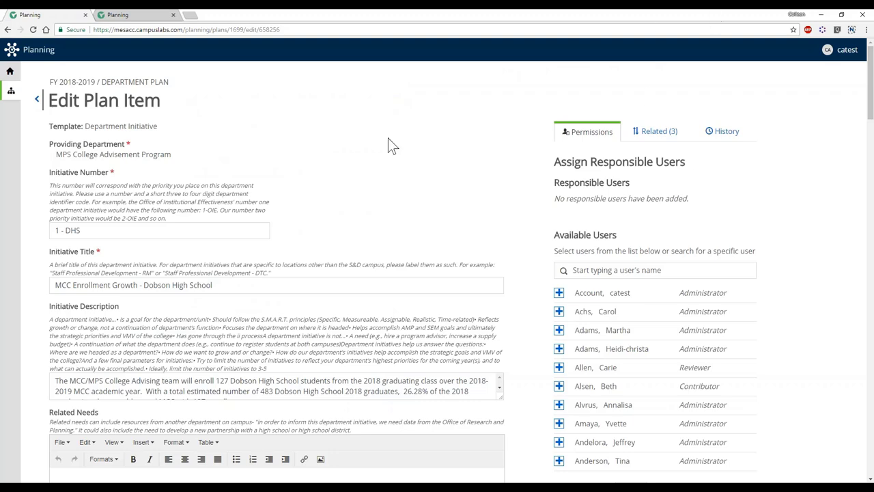
Read through the Dobson High School initiative's fields, from the initiative number and title to ii process step 1
scroll(383, 146, down, 3)
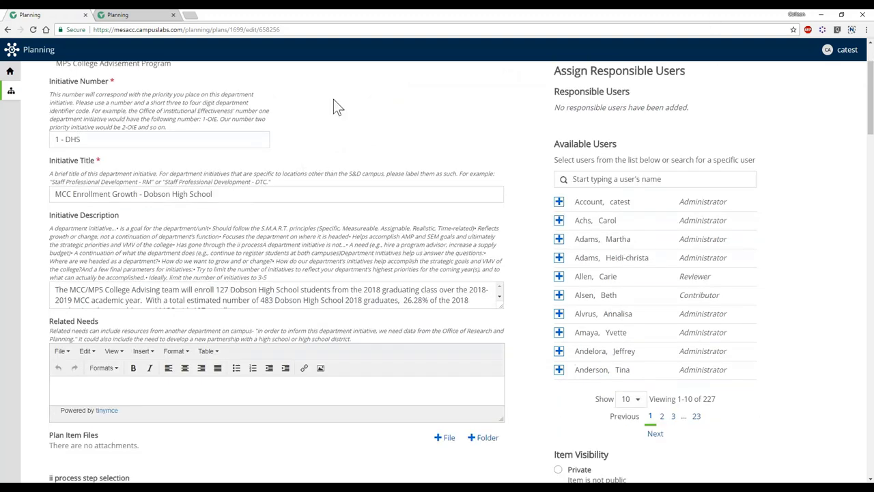
scroll(287, 162, up, 3)
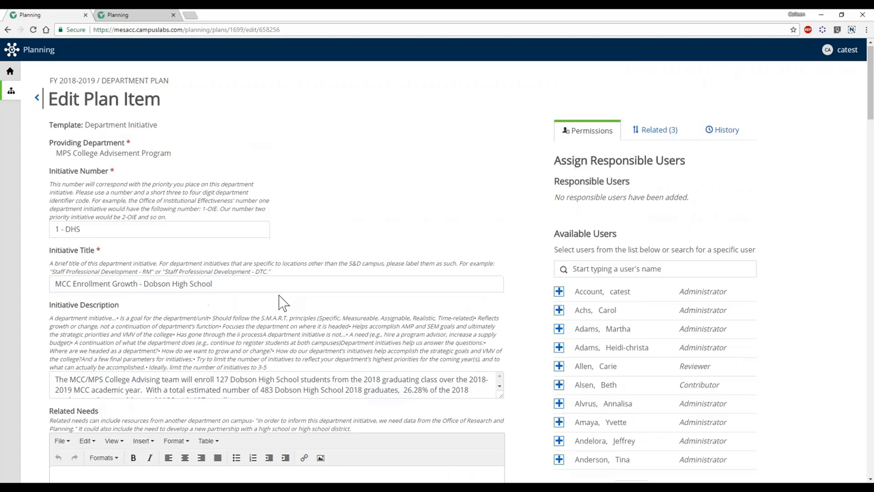
scroll(279, 295, down, 1)
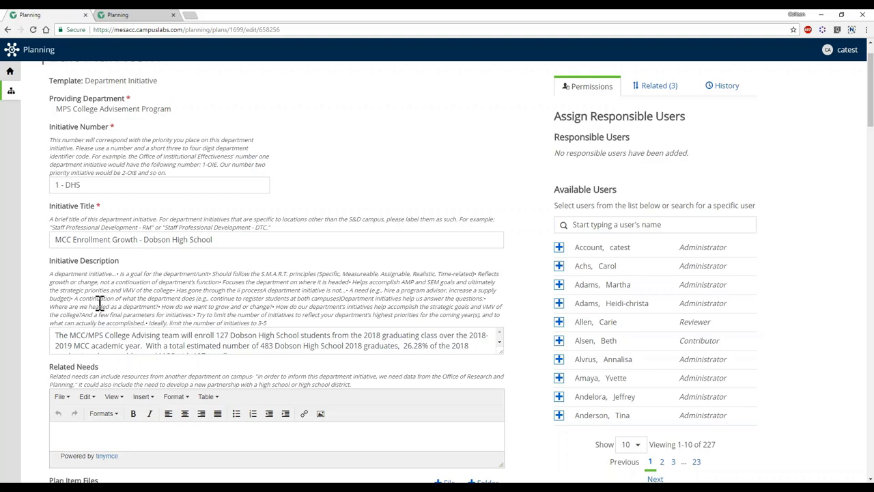
scroll(99, 309, up, 1)
scroll(88, 152, down, 1)
scroll(69, 189, down, 1)
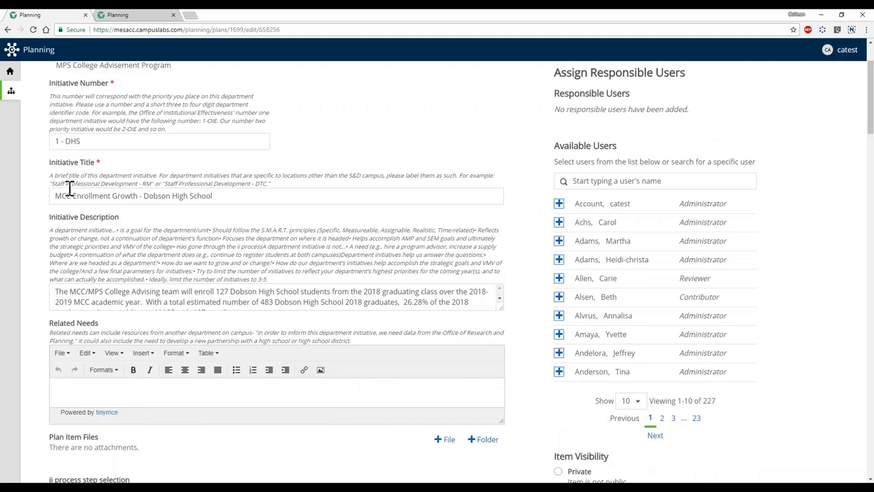
scroll(69, 189, down, 2)
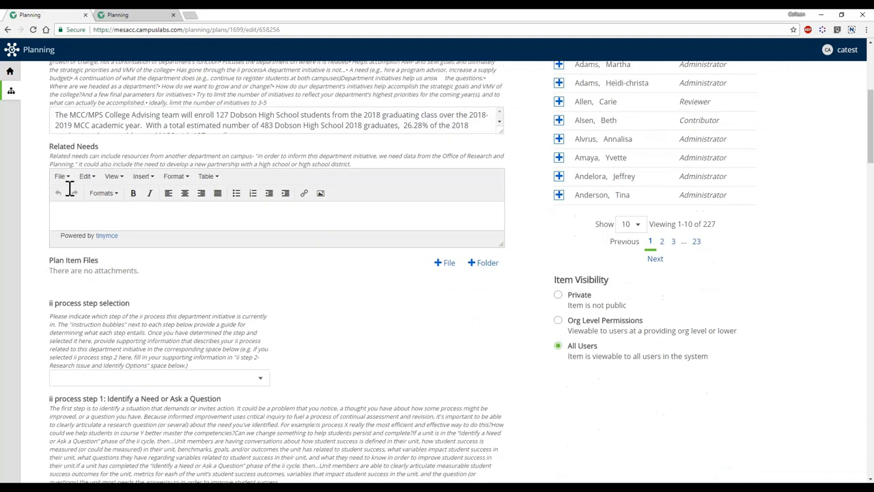
scroll(307, 153, down, 1)
scroll(308, 147, down, 2)
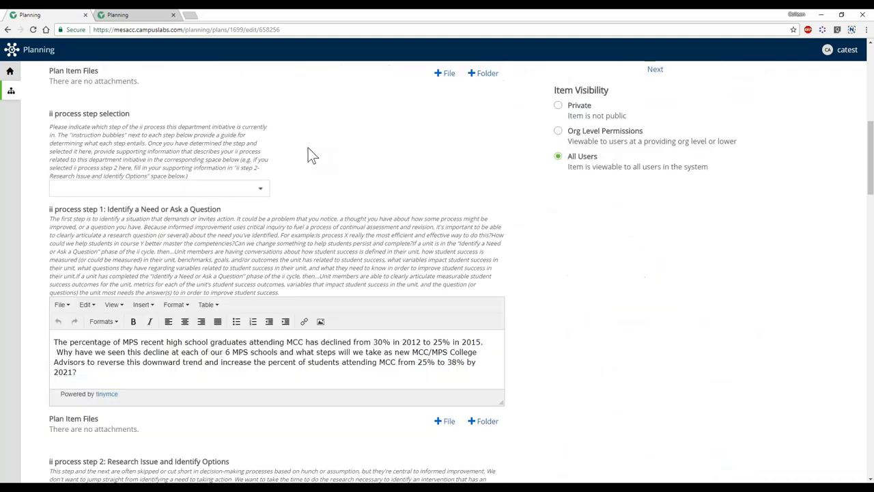
scroll(308, 148, down, 2)
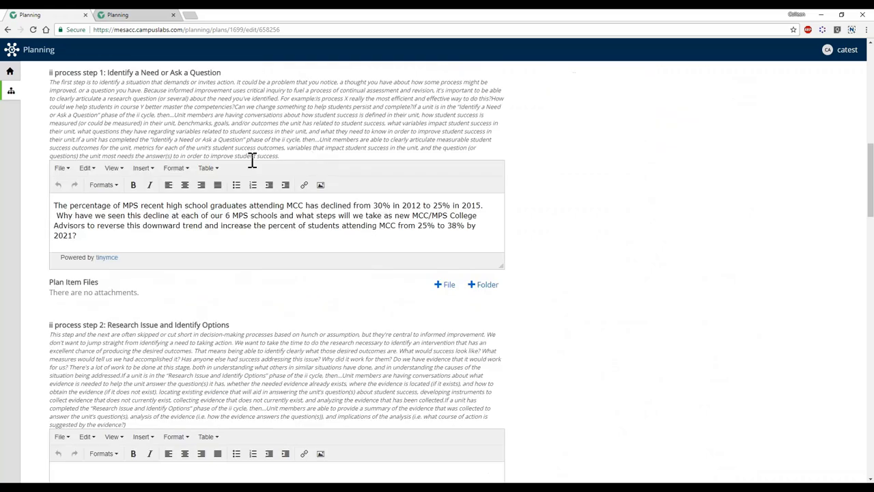
Enter "test" in the text field of ii process step 2: Research Issue and Identify Options
scroll(252, 160, up, 2)
scroll(414, 144, down, 3)
scroll(276, 273, down, 1)
click(93, 333)
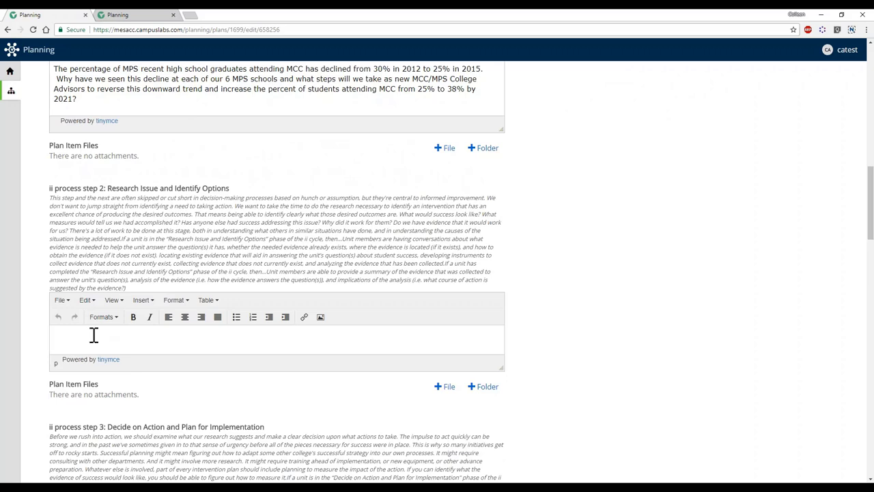
text(test)
scroll(514, 271, down, 2)
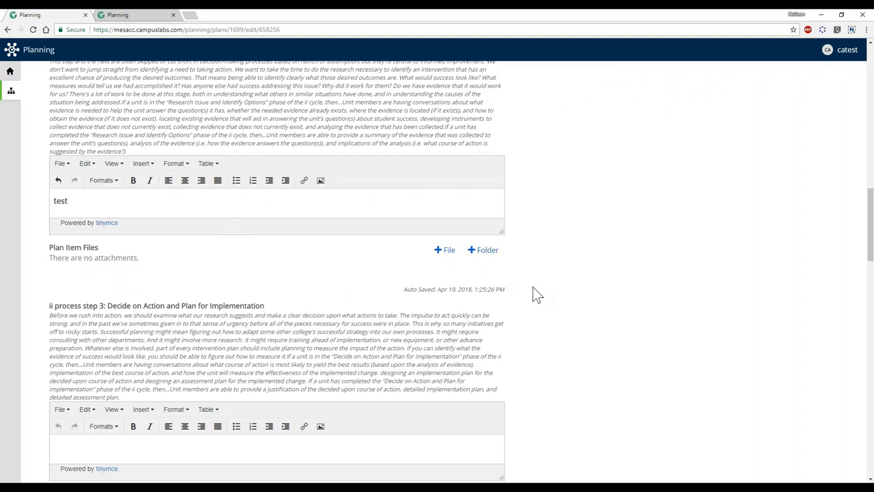
scroll(516, 265, up, 1)
scroll(294, 314, down, 2)
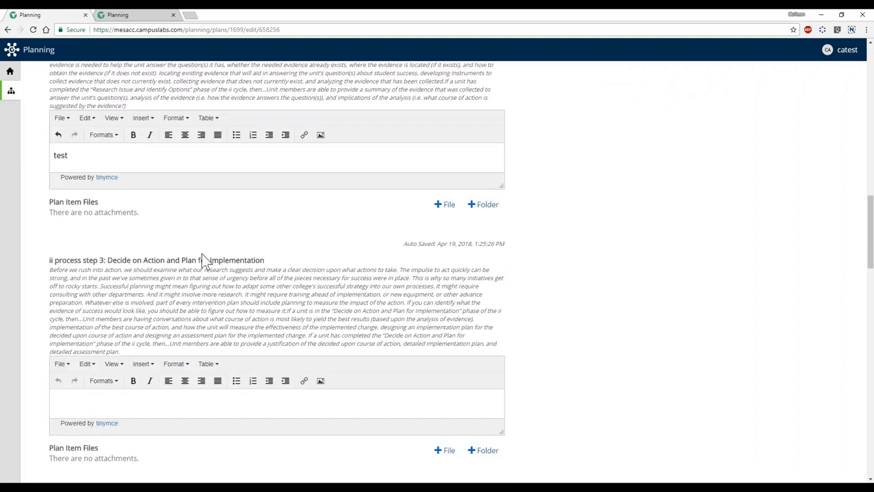
Delete the "test" text from the ii process step 2 field
click(120, 154)
key(BackSpace)
key(BackSpace)
key(BackSpace)
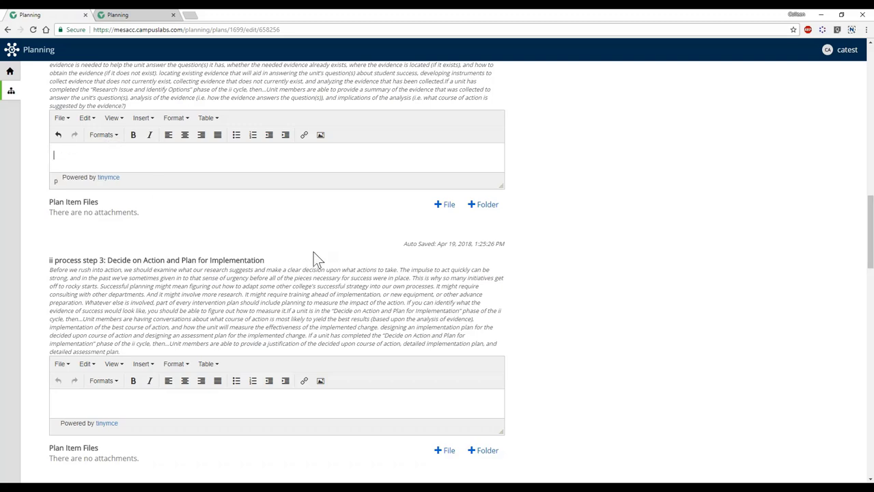
Read the guidance for ii process steps 3 and 4, Decide on Action and Plan for Implementation and Take Action and Measure Impact
scroll(372, 214, down, 1)
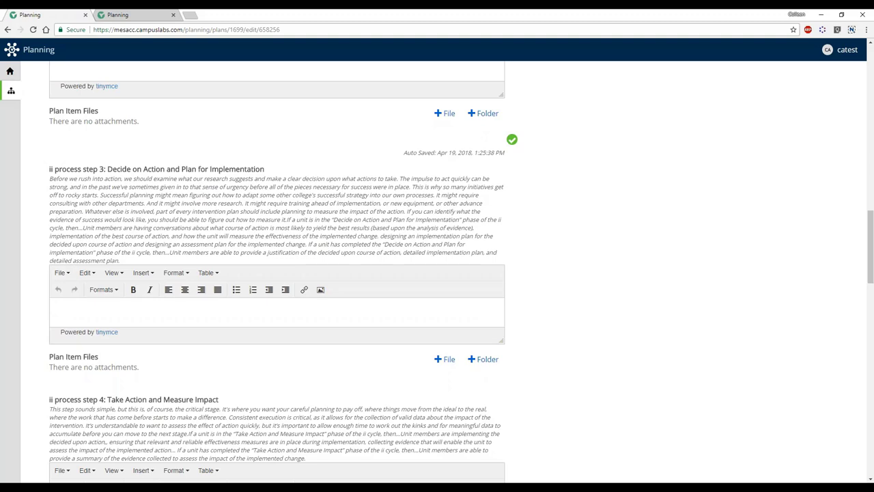
scroll(137, 198, down, 1)
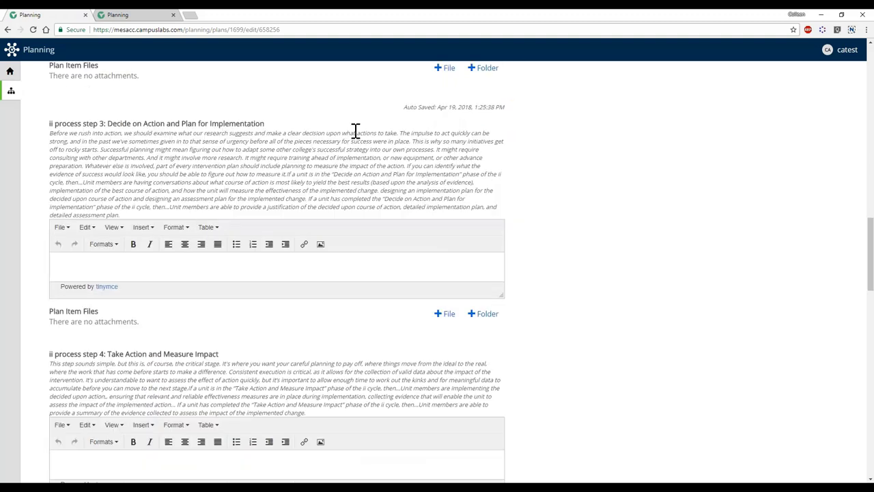
scroll(409, 150, down, 1)
scroll(418, 104, up, 2)
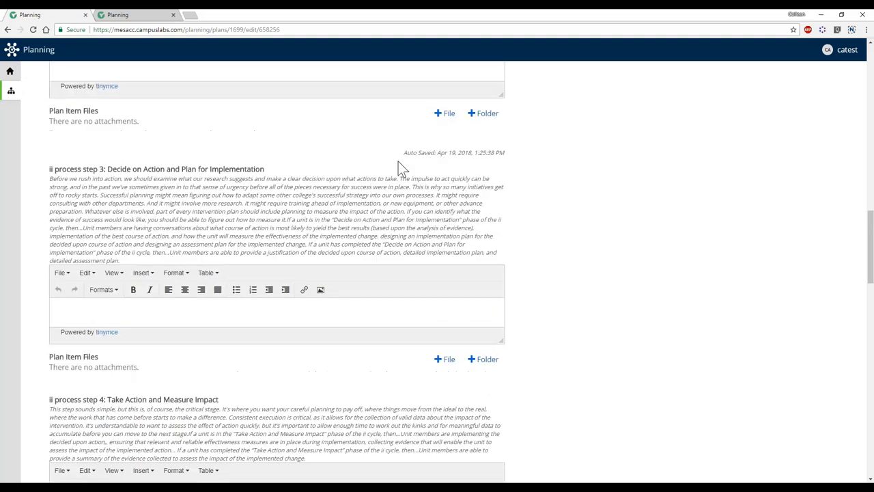
scroll(131, 214, down, 1)
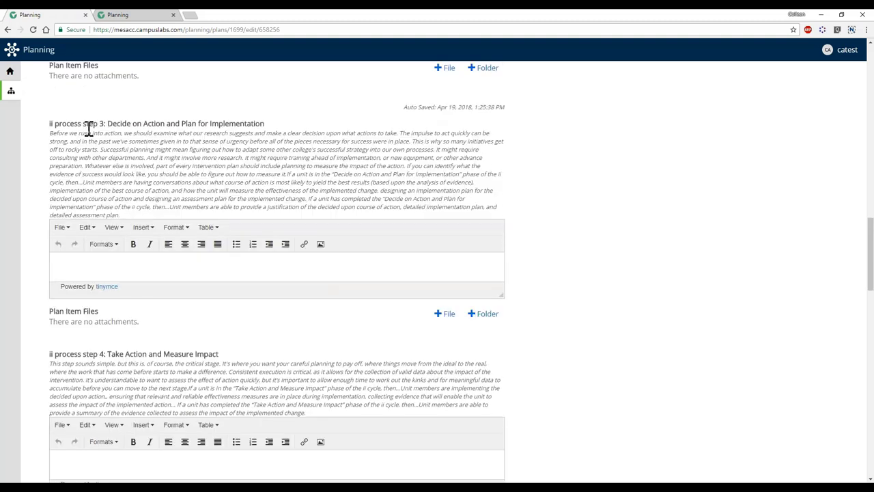
scroll(321, 85, down, 3)
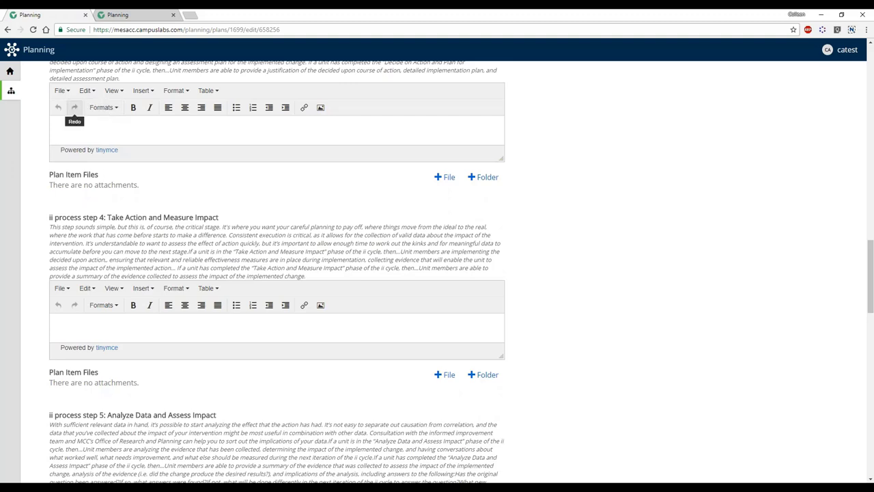
scroll(69, 184, down, 1)
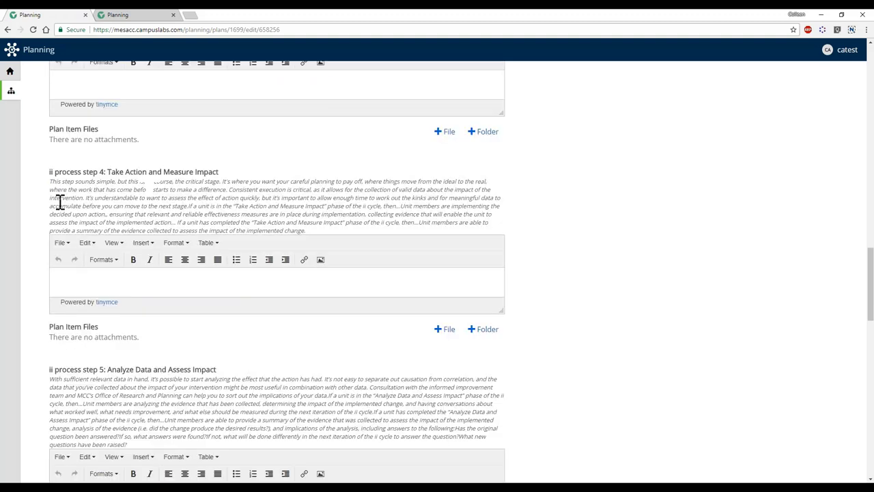
scroll(58, 282, down, 2)
Turn on plain-text pasting in the ii process step 4 text field and dismiss the notice
click(68, 198)
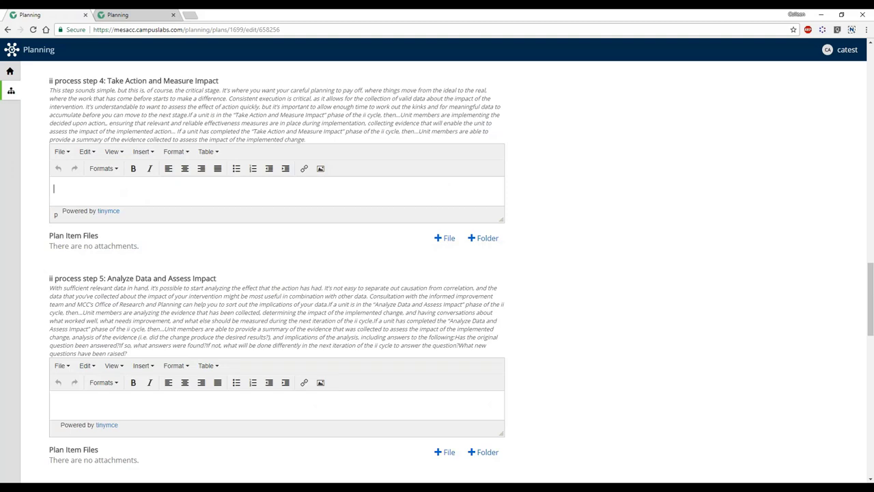
scroll(96, 155, up, 1)
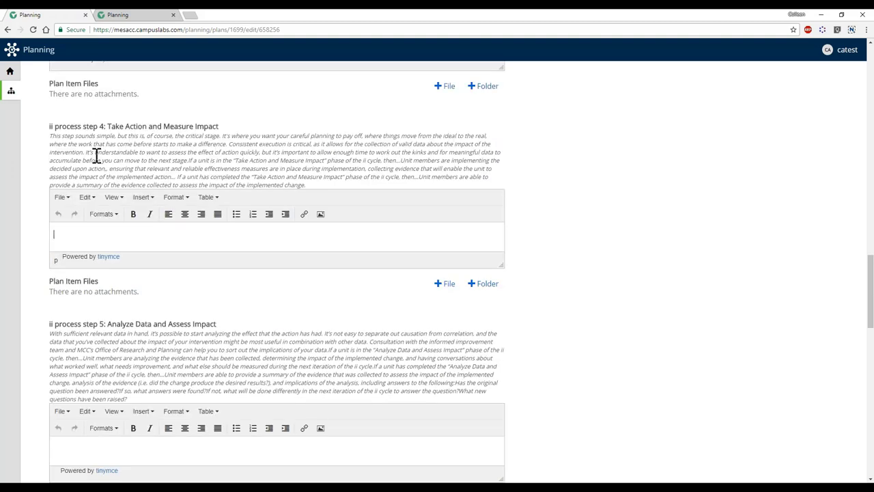
scroll(96, 155, down, 1)
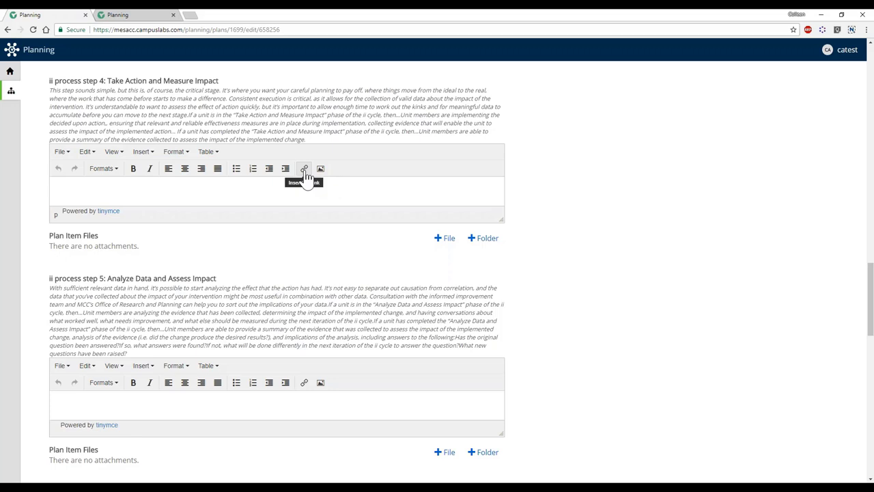
click(92, 156)
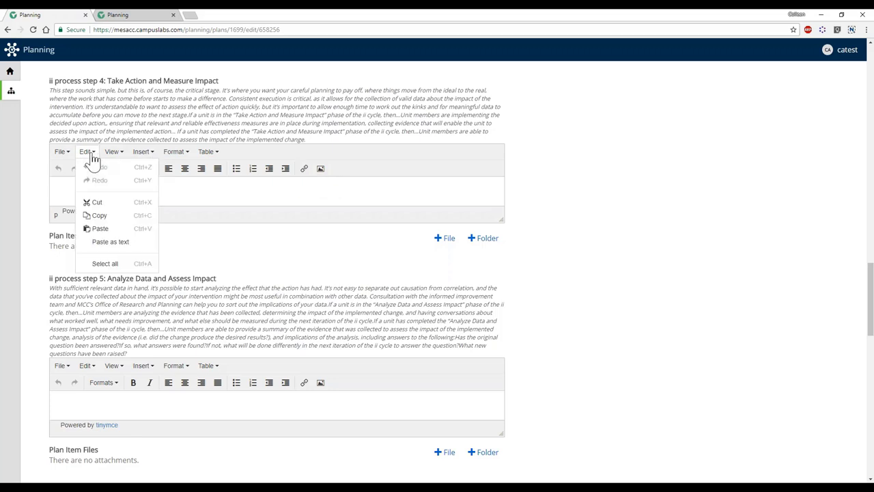
click(139, 246)
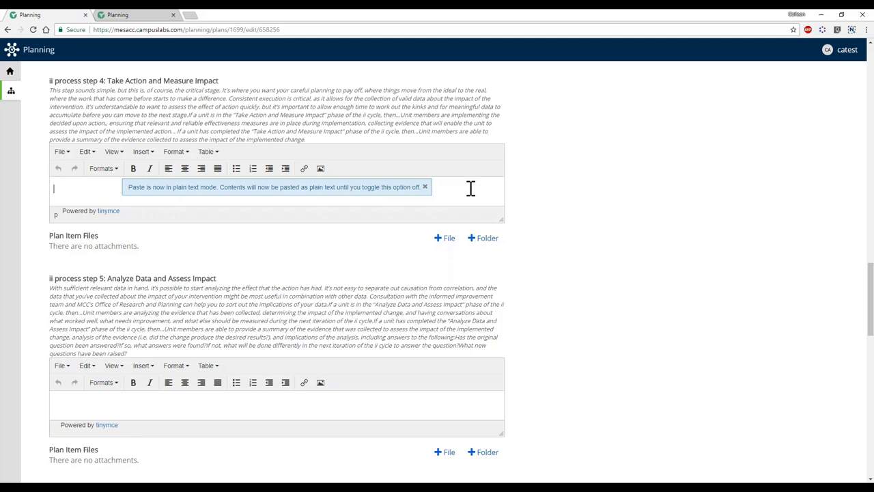
click(424, 187)
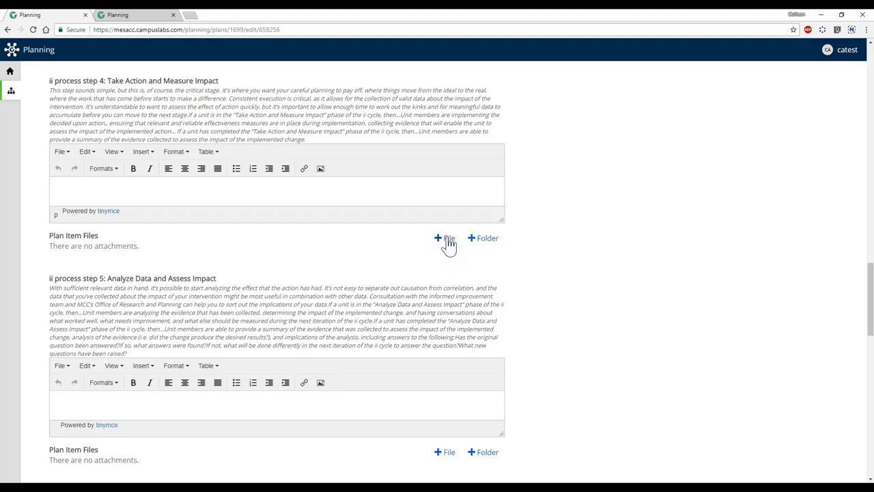
Look over the initiative's remaining fields, from ii process step 5 through progress and mid-year review to the year-end report
scroll(351, 399, down, 2)
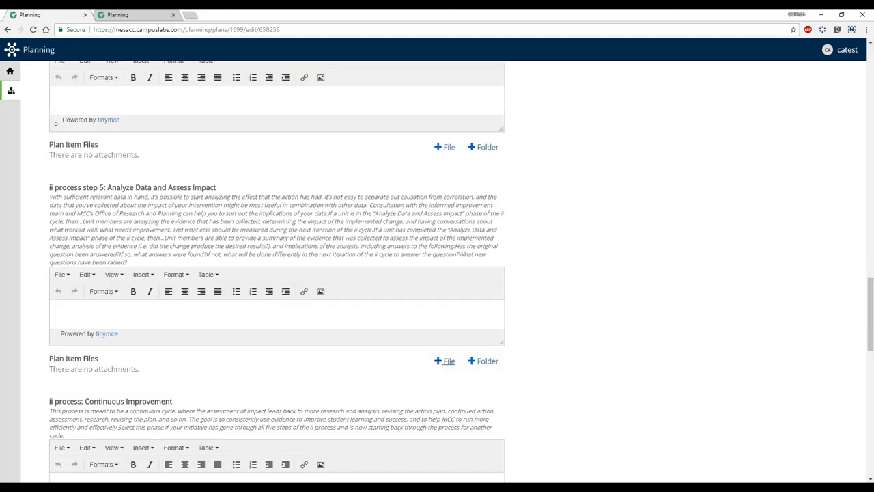
scroll(444, 358, down, 1)
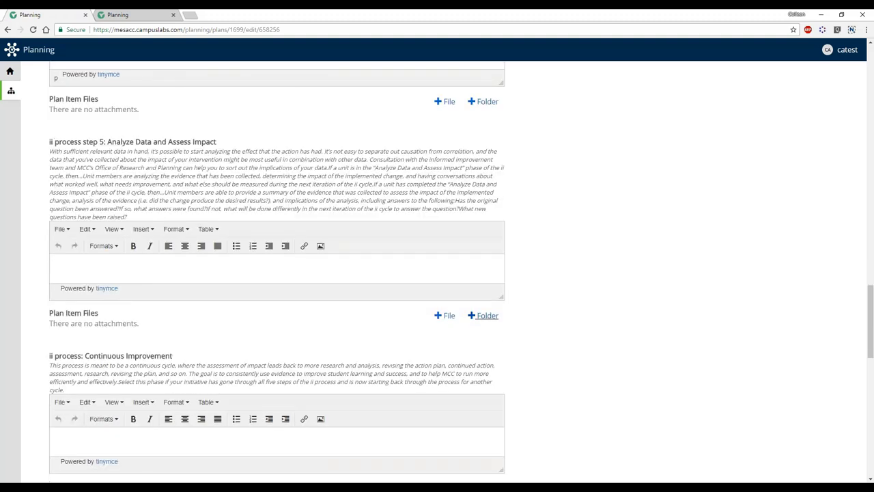
scroll(485, 323, down, 4)
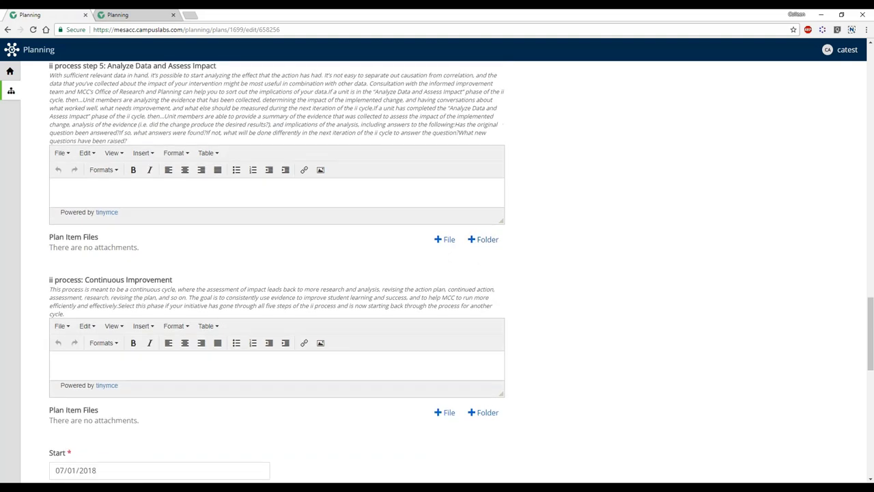
scroll(486, 322, down, 4)
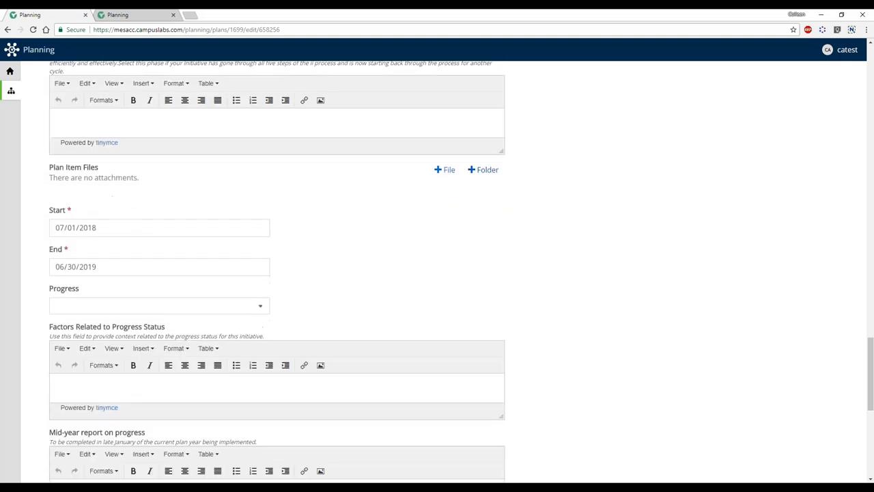
scroll(486, 322, down, 3)
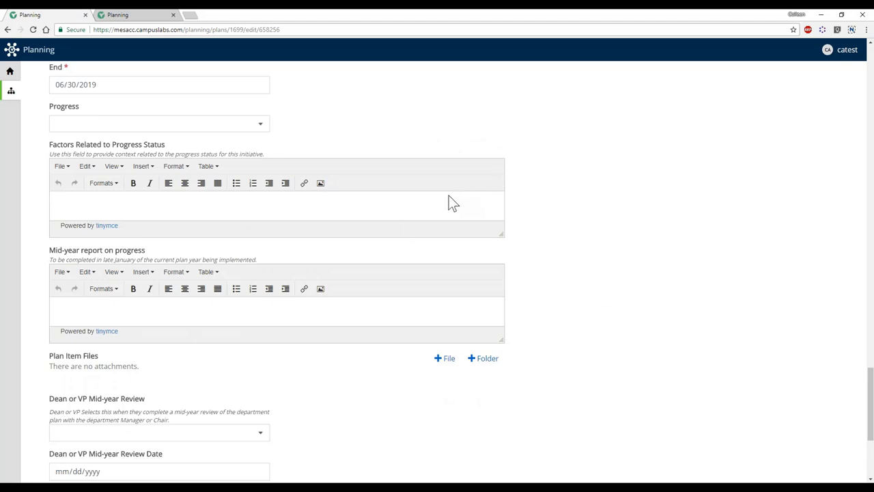
scroll(449, 196, down, 5)
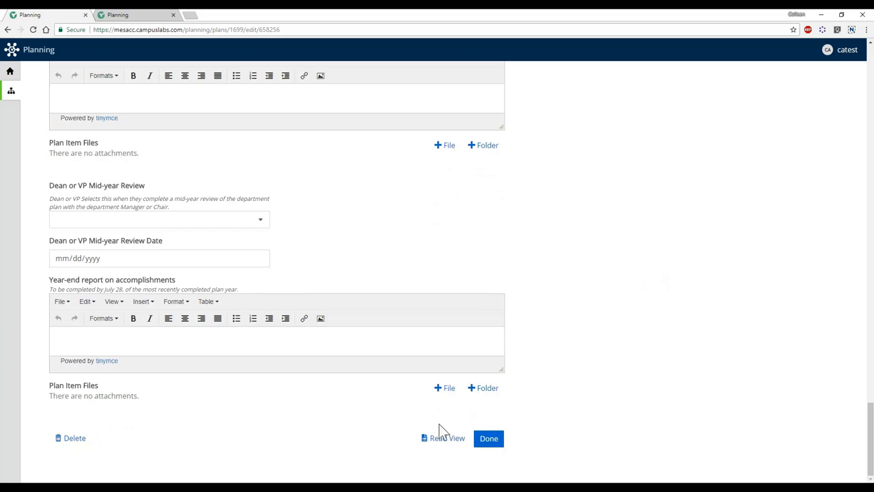
scroll(444, 438, up, 1)
scroll(444, 438, down, 1)
Open the initiative's read-only view, look at its options for sharing the item with users, and cancel the sharing
click(451, 444)
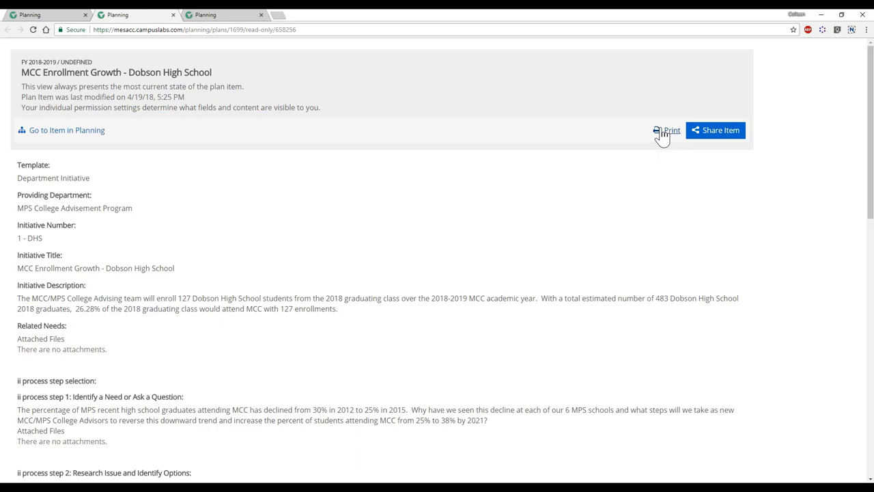
click(704, 136)
click(144, 208)
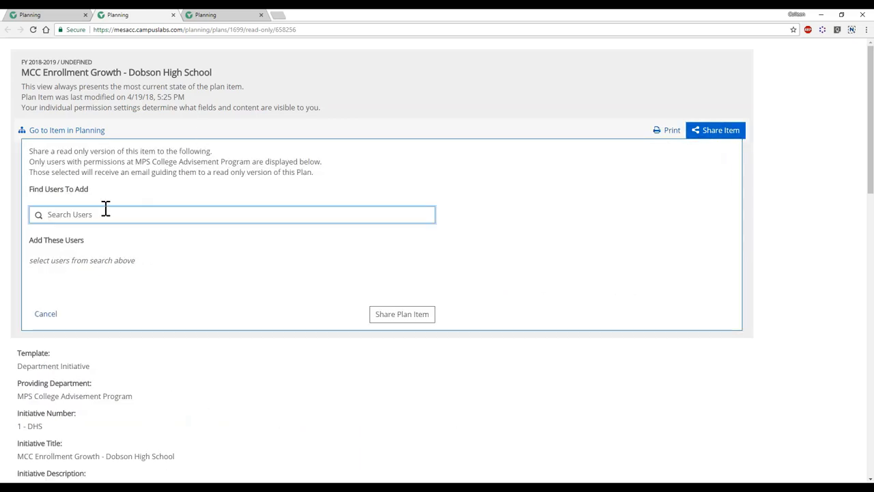
click(740, 104)
click(61, 311)
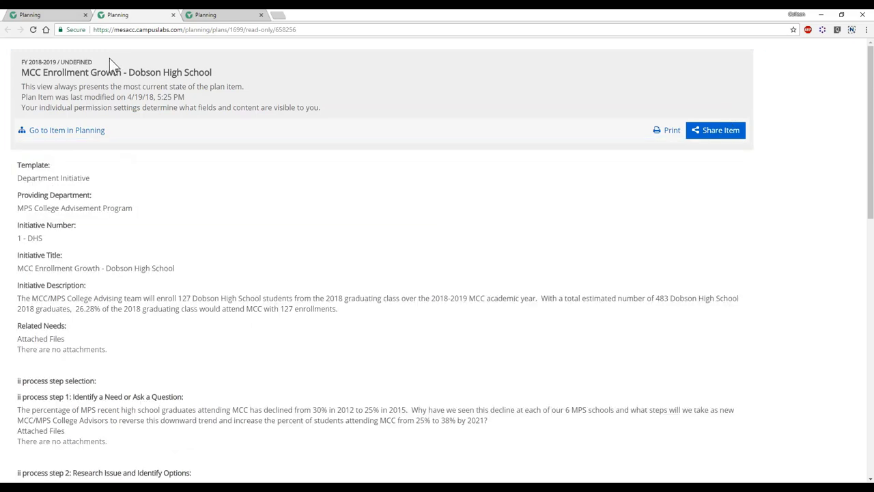
Return from the read-only view to editing the Dobson High School initiative and assign the signed-in account as a responsible user
scroll(270, 50, down, 2)
scroll(271, 50, up, 2)
click(67, 130)
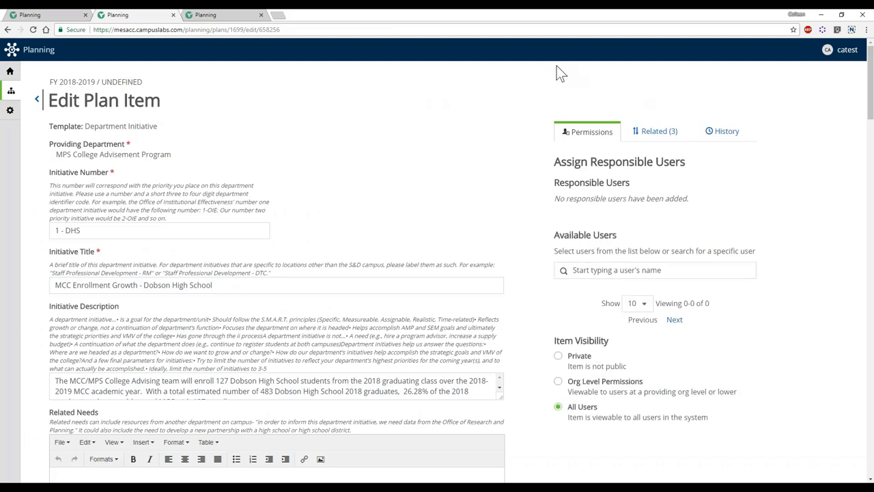
scroll(557, 69, down, 1)
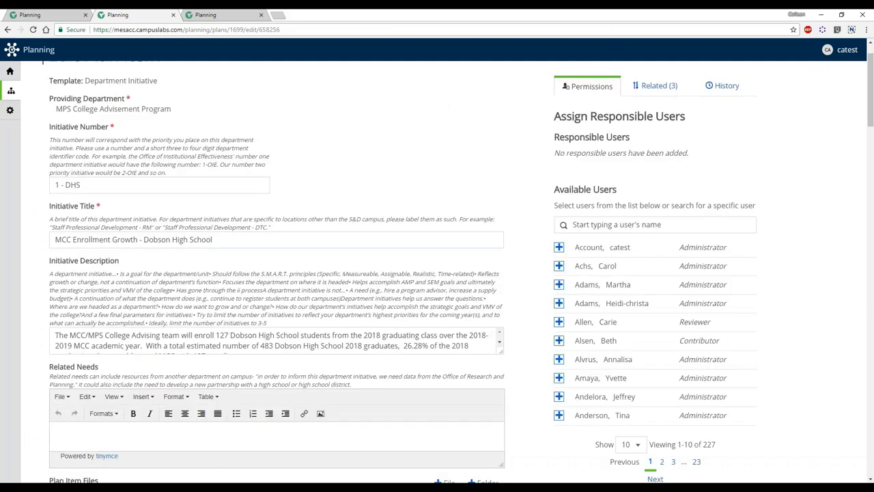
click(621, 224)
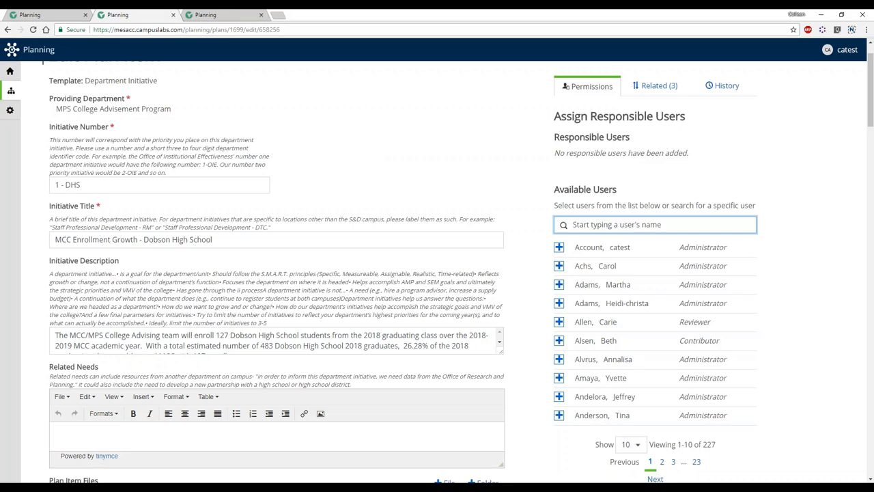
click(559, 248)
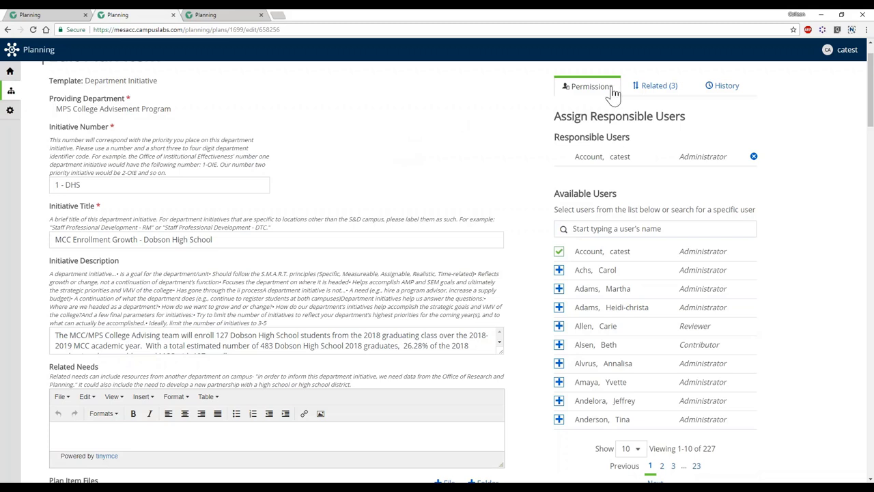
Look over the initiative's related items, both supports and supported by, and its creation and modification history
click(654, 89)
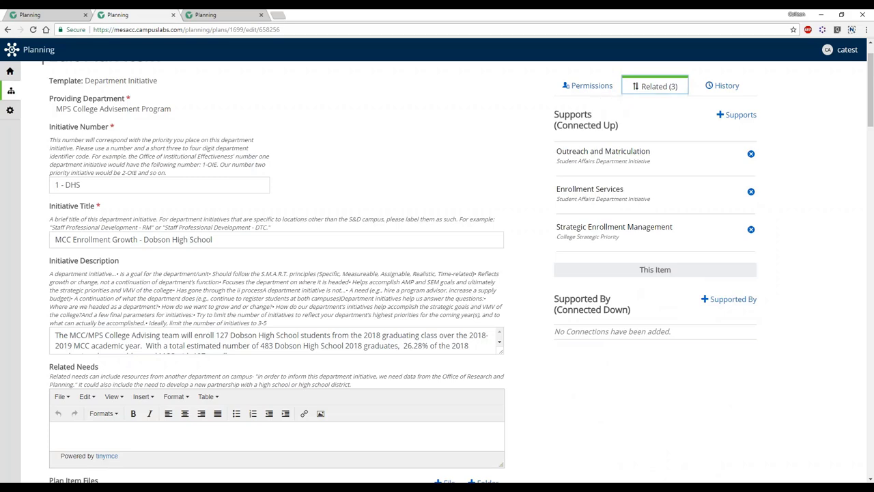
scroll(673, 170, down, 2)
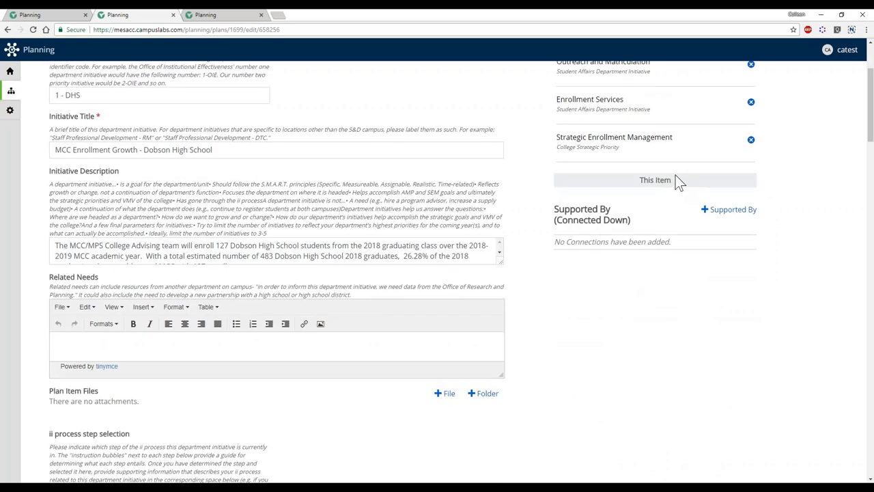
scroll(683, 205, up, 2)
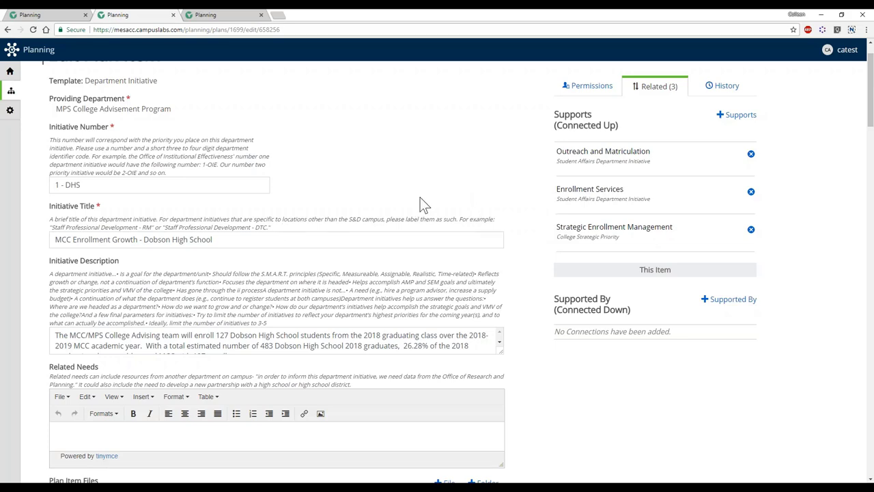
scroll(501, 121, up, 1)
click(704, 131)
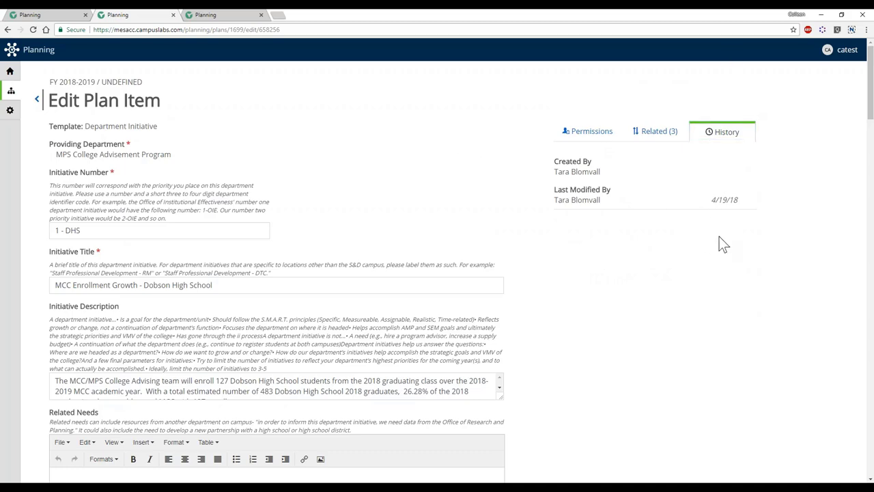
scroll(565, 200, down, 1)
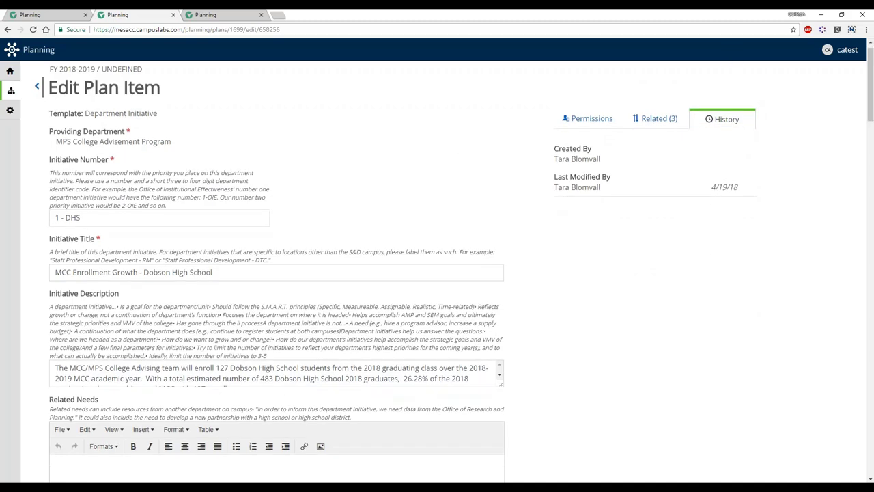
scroll(649, 105, up, 1)
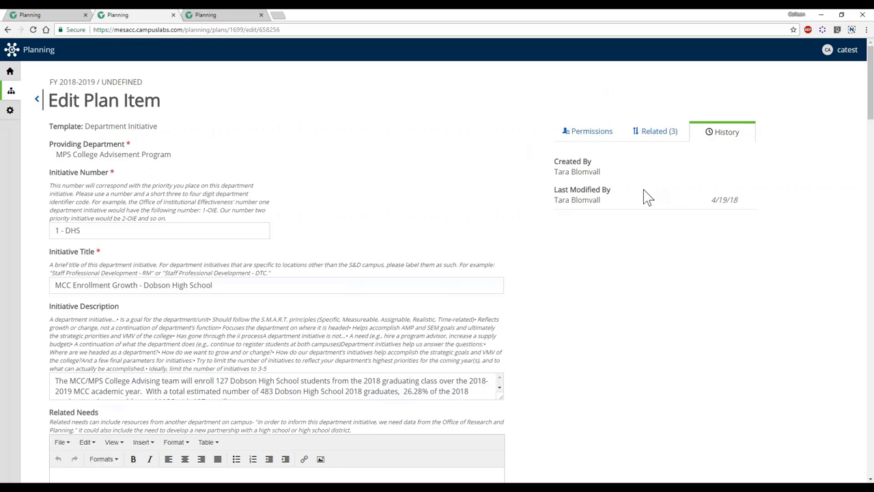
Recheck the initiative's permissions and fields, finish editing it, and leave the Edit Plan Item page
click(577, 136)
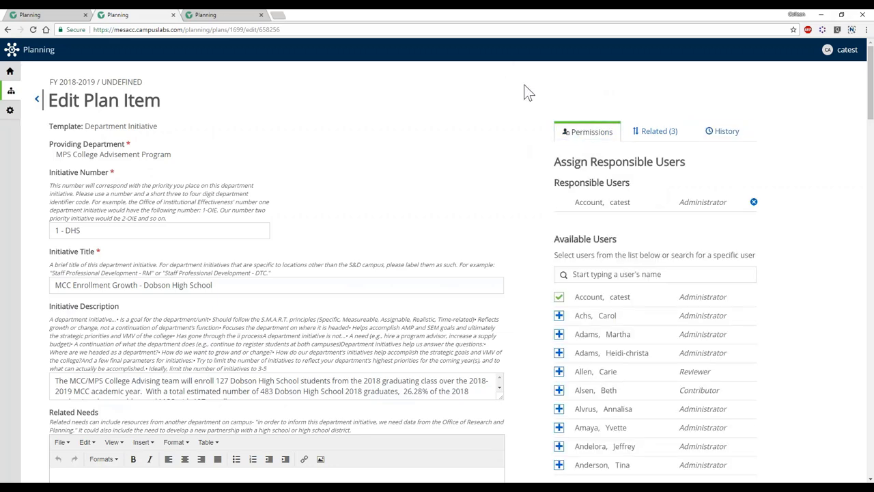
scroll(327, 110, down, 1)
scroll(325, 106, down, 5)
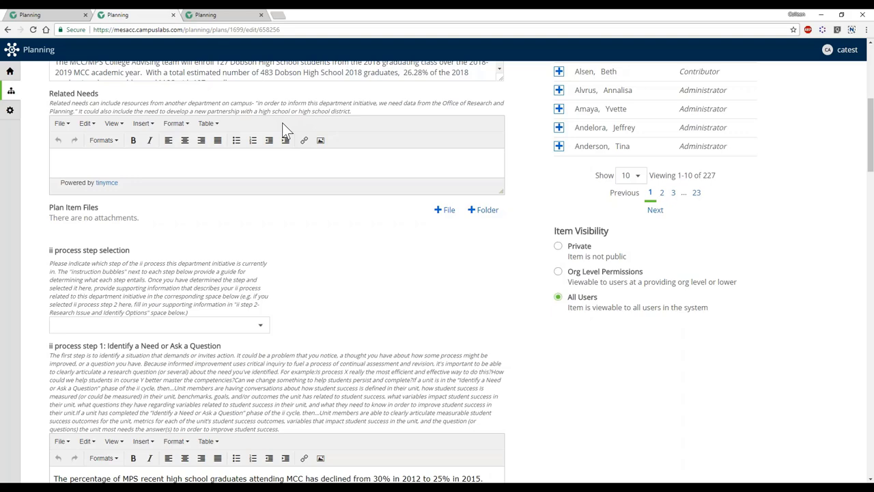
scroll(285, 130, up, 5)
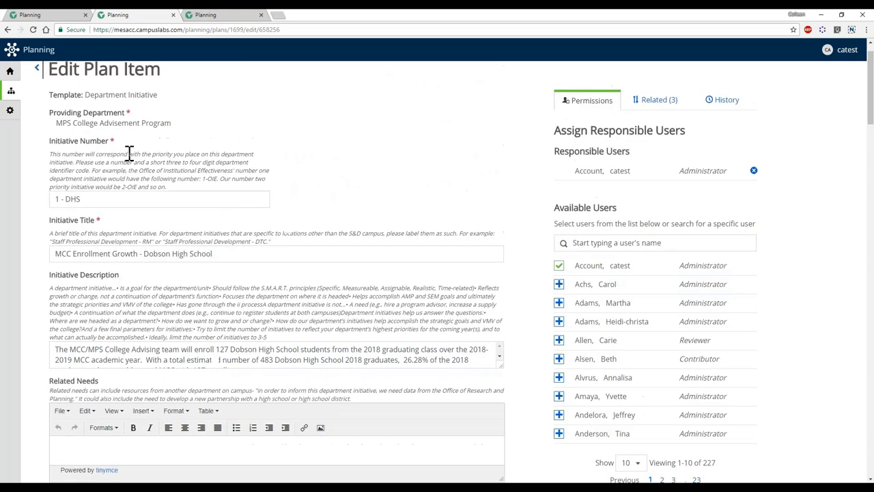
scroll(523, 236, down, 5)
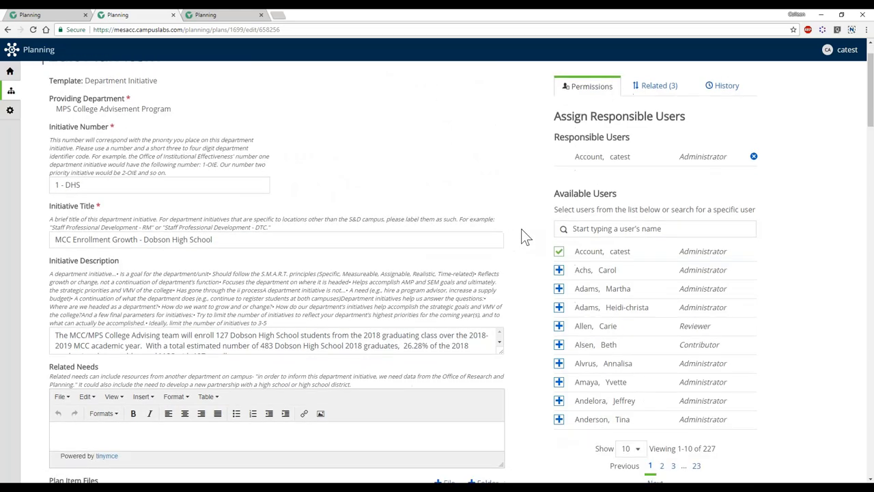
scroll(521, 230, down, 20)
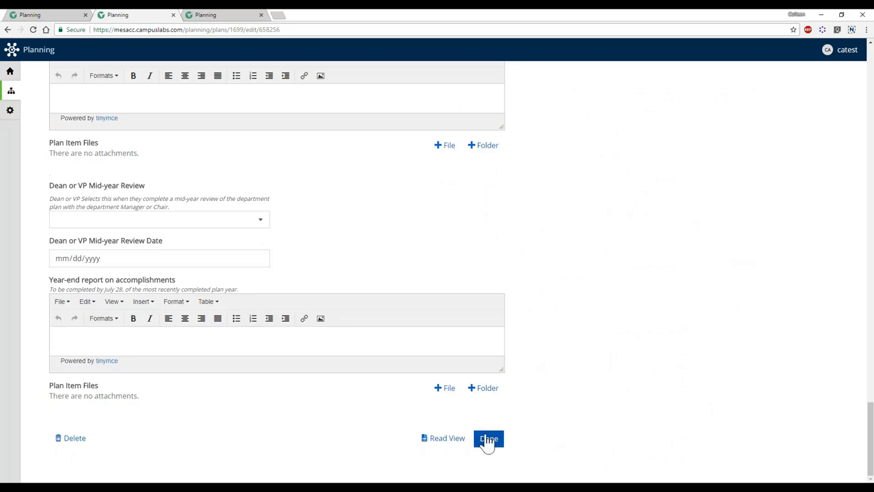
click(487, 441)
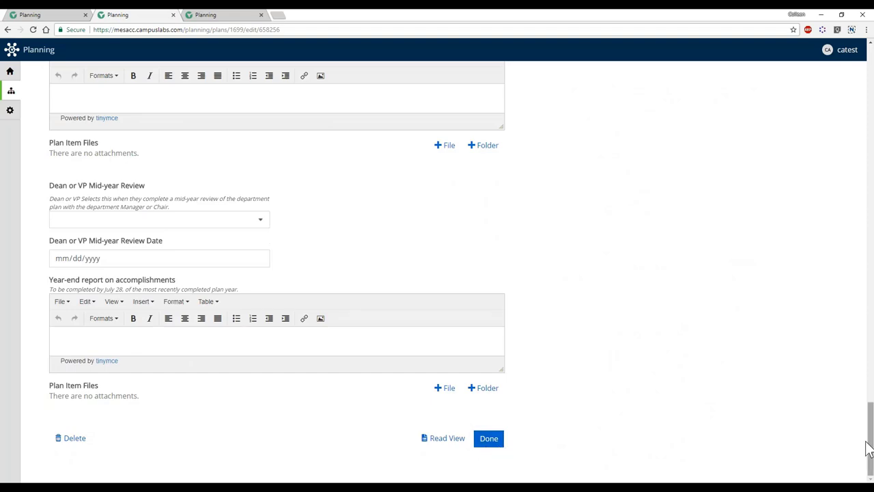
drag(869, 445, 831, 78)
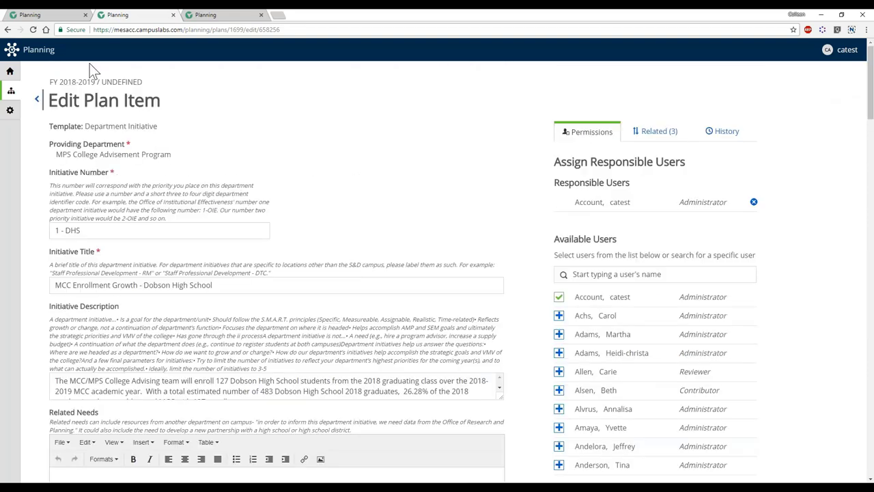
click(37, 100)
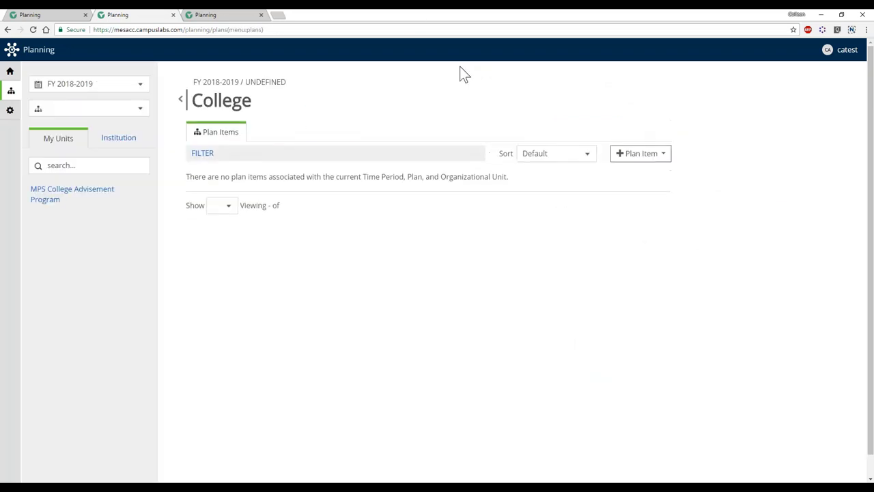
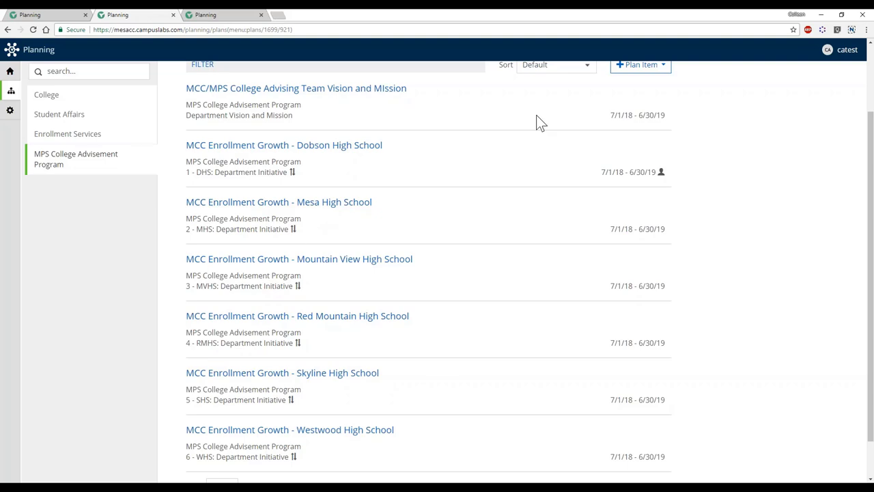
Look through the FY 2018-2019 Department Plan items of the MPS College Advisement Program
scroll(310, 389, down, 2)
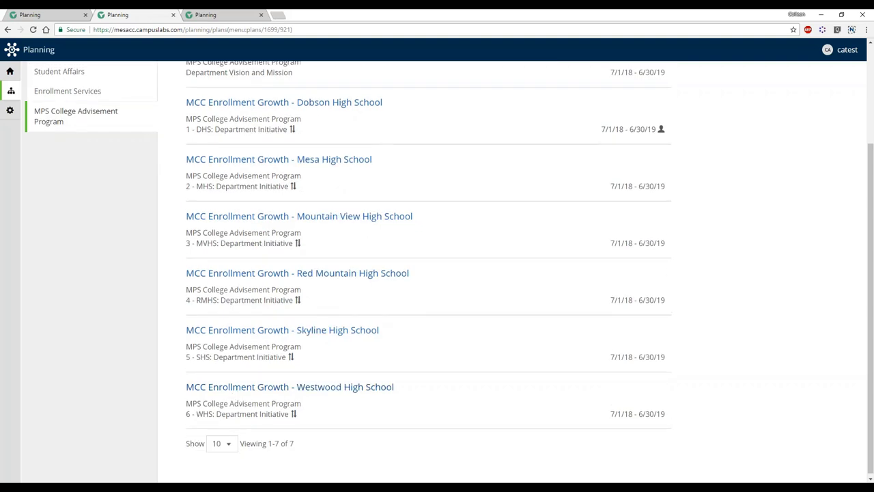
scroll(332, 371, up, 1)
scroll(553, 288, up, 1)
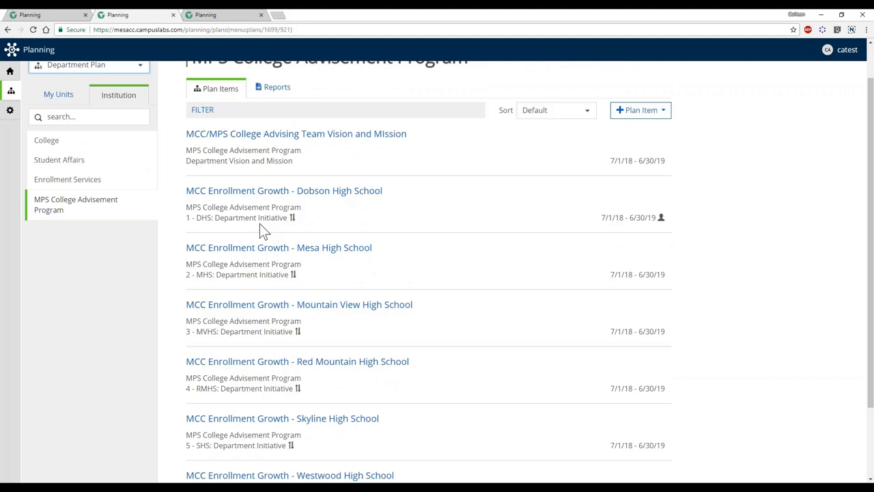
scroll(260, 224, up, 1)
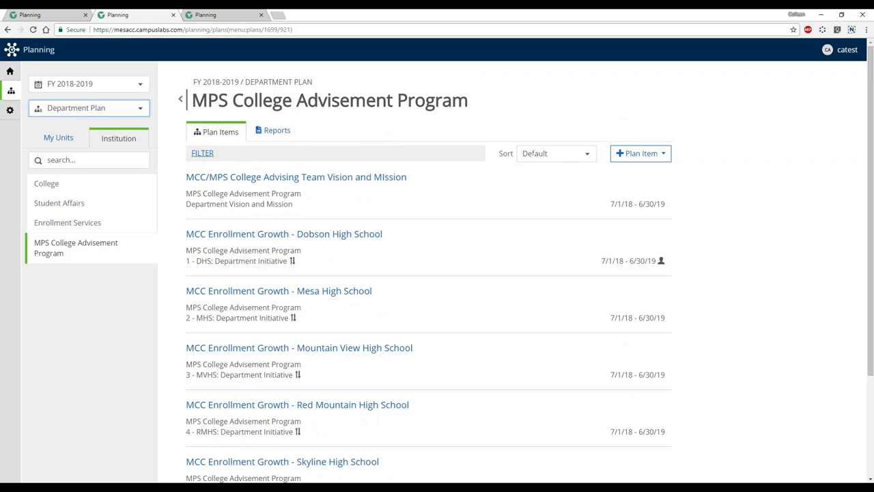
Examine the plan items' progress and template filters, clear them, and check the sorting choices while keeping Default
click(202, 153)
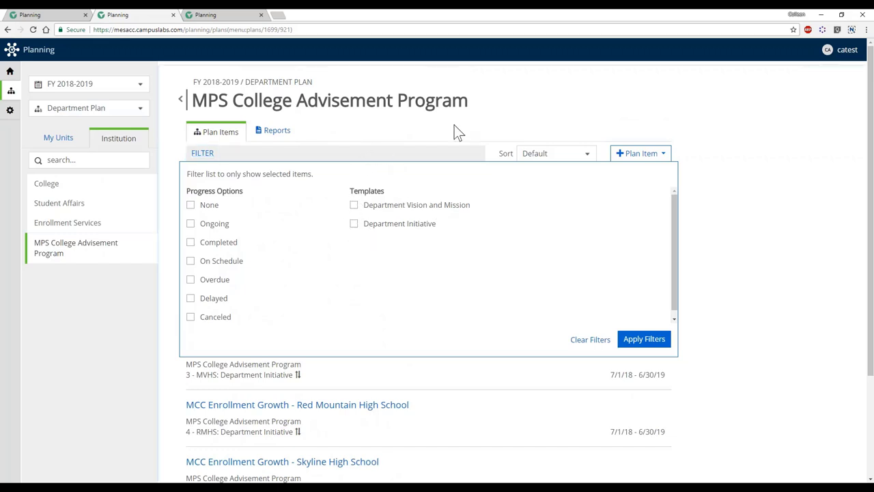
click(590, 340)
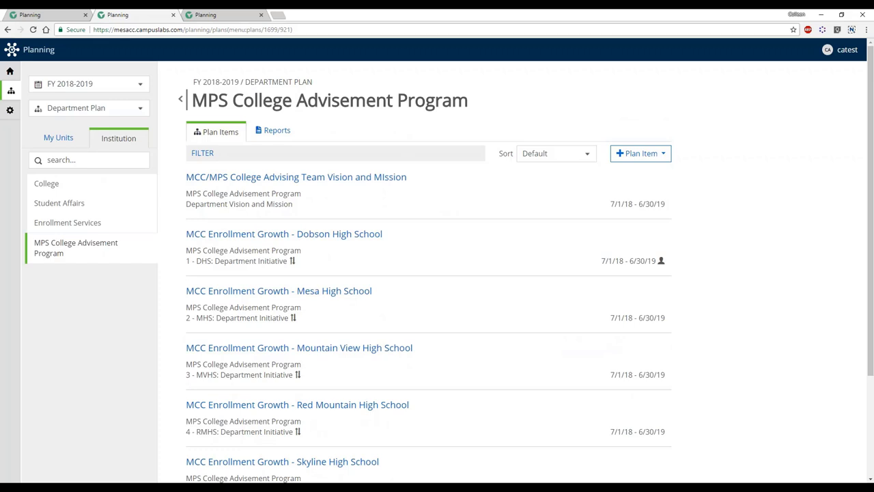
click(582, 151)
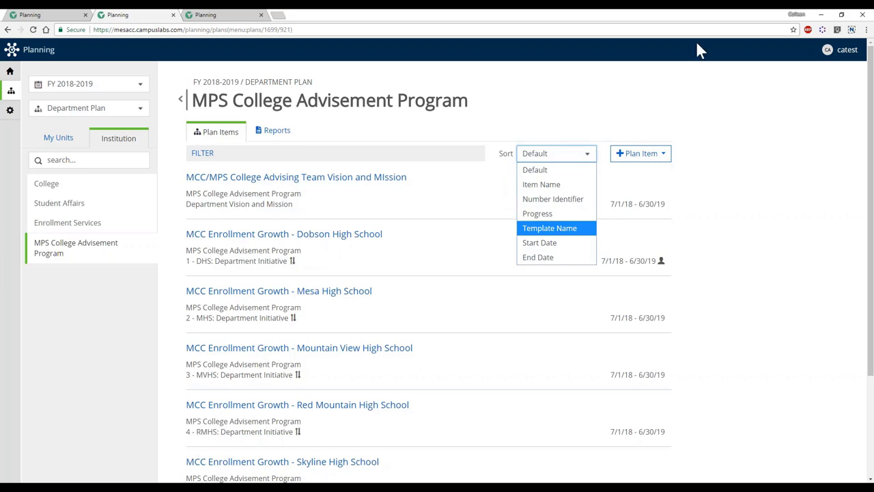
click(563, 169)
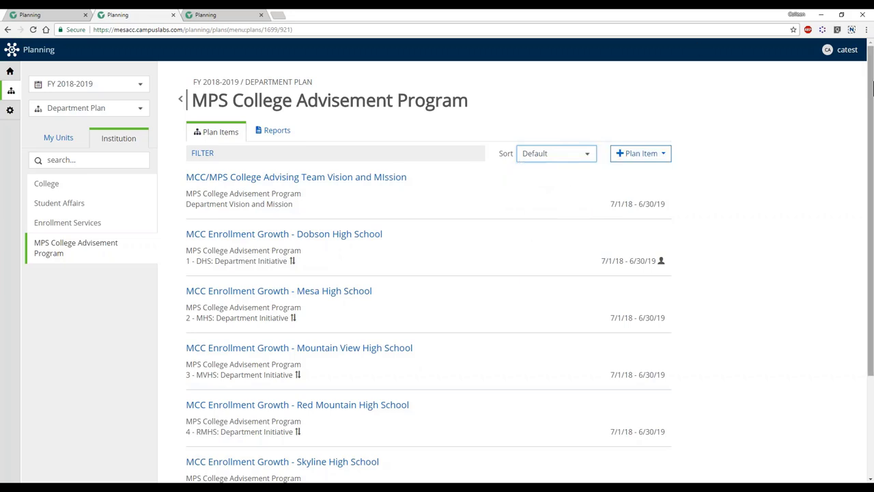
triple_click(512, 237)
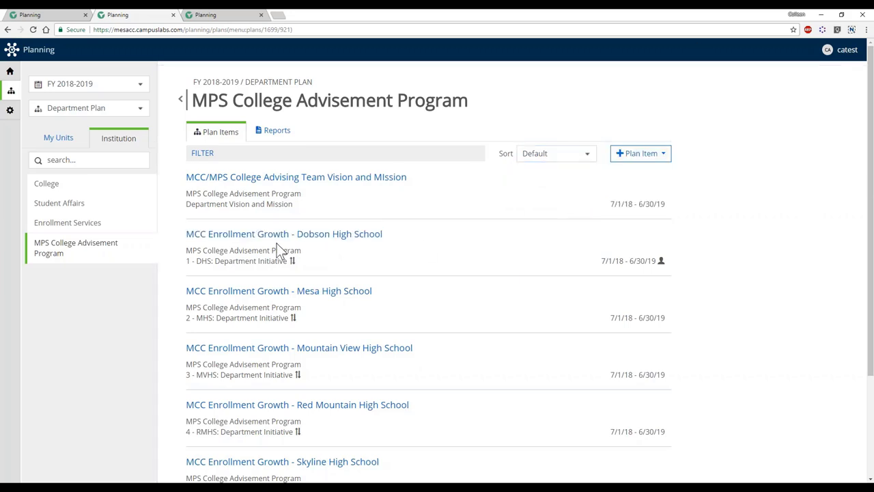
Switch the MPS College Advisement Program's Department Plan to FY 2019-2020 and look through its plan items
scroll(494, 150, down, 1)
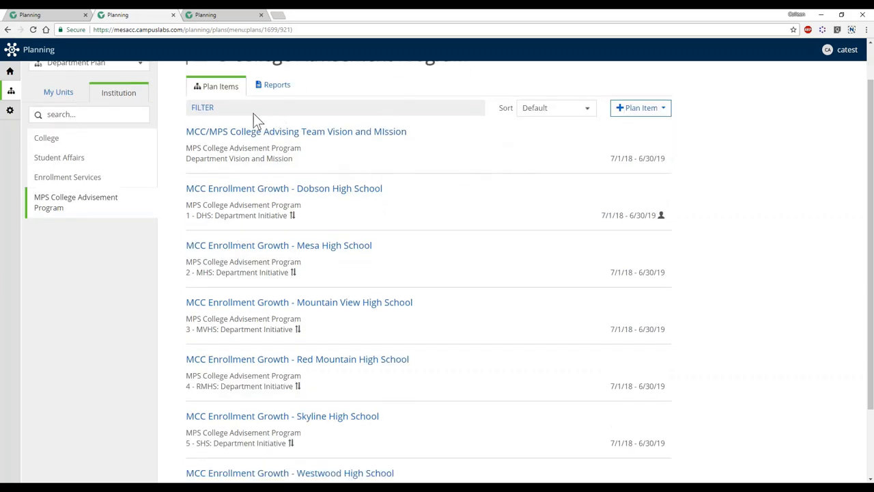
click(98, 203)
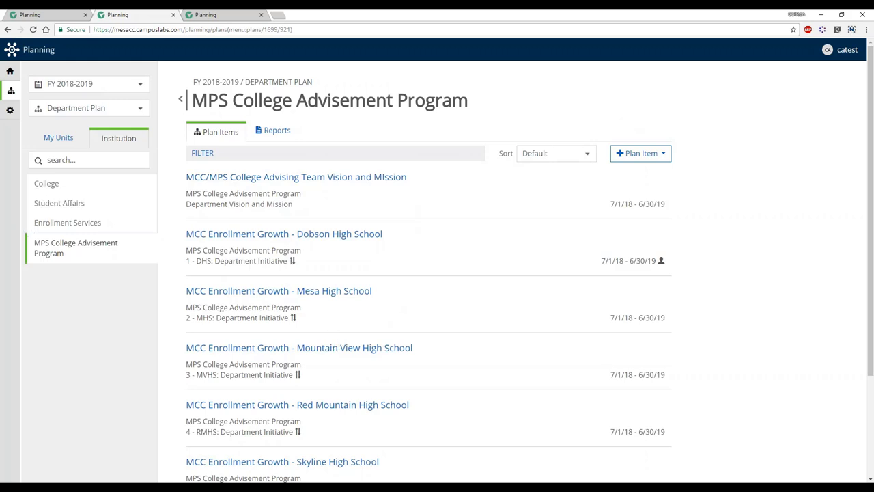
click(98, 88)
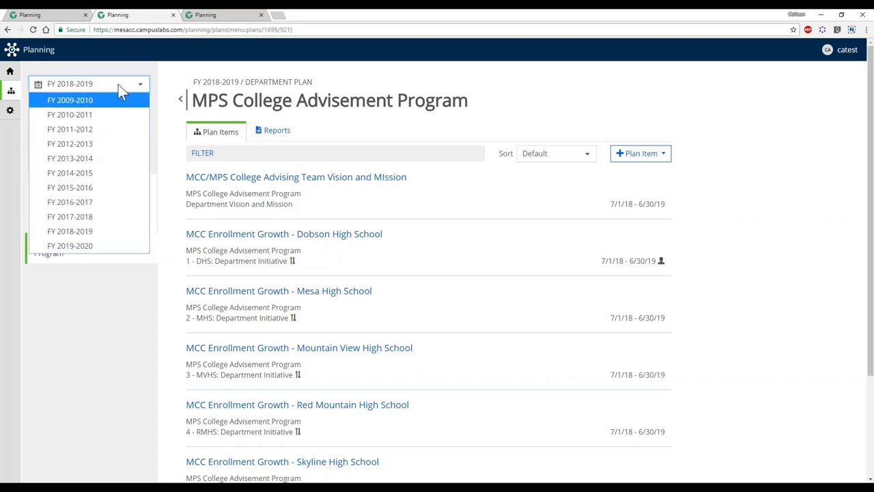
click(81, 244)
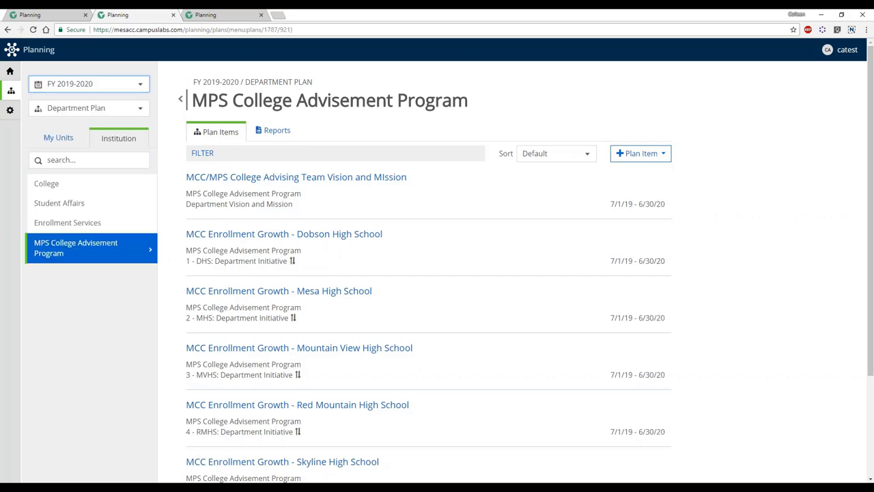
scroll(459, 120, down, 1)
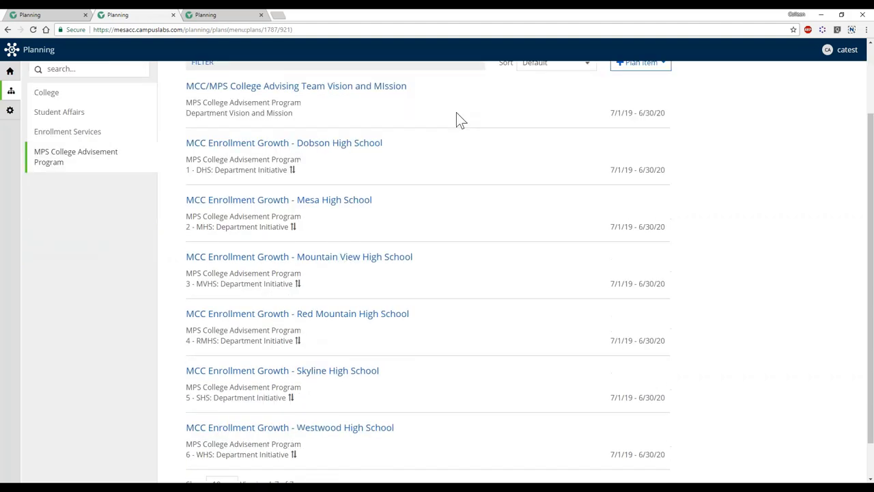
scroll(410, 138, down, 1)
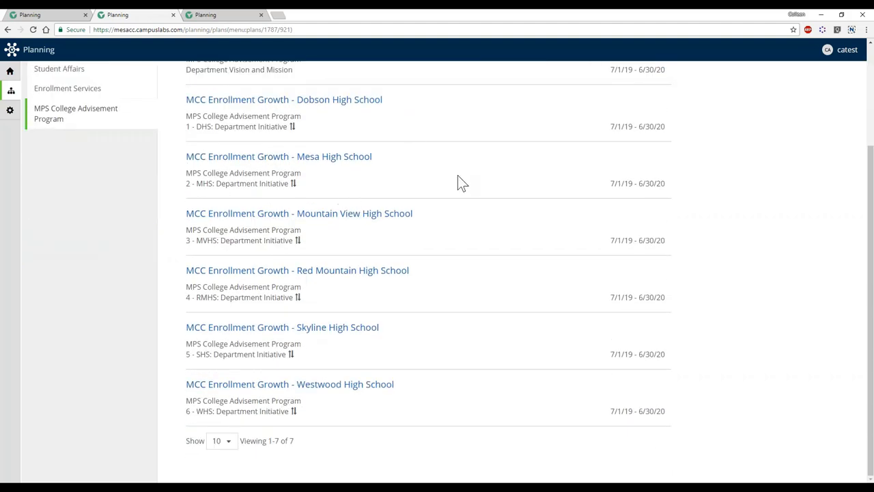
scroll(131, 226, up, 1)
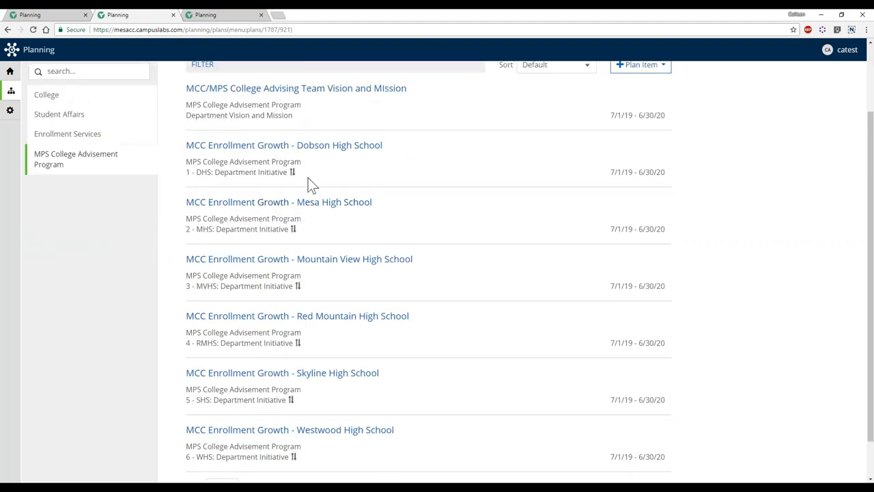
scroll(306, 179, up, 2)
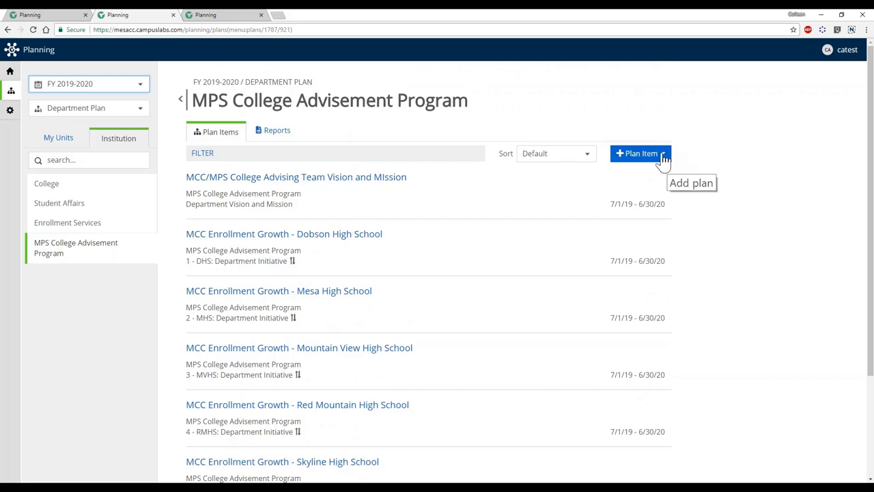
Add a new Department Initiative plan item and set its initiative number to "5 - TEST"
click(663, 158)
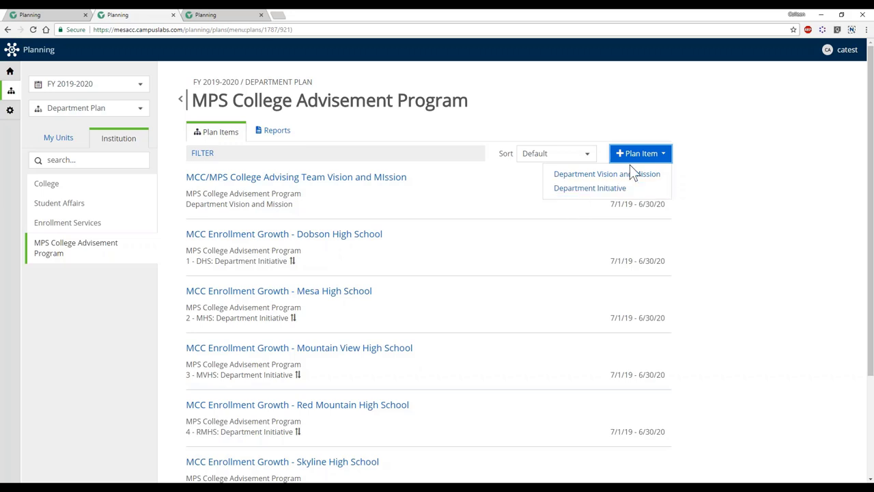
click(587, 191)
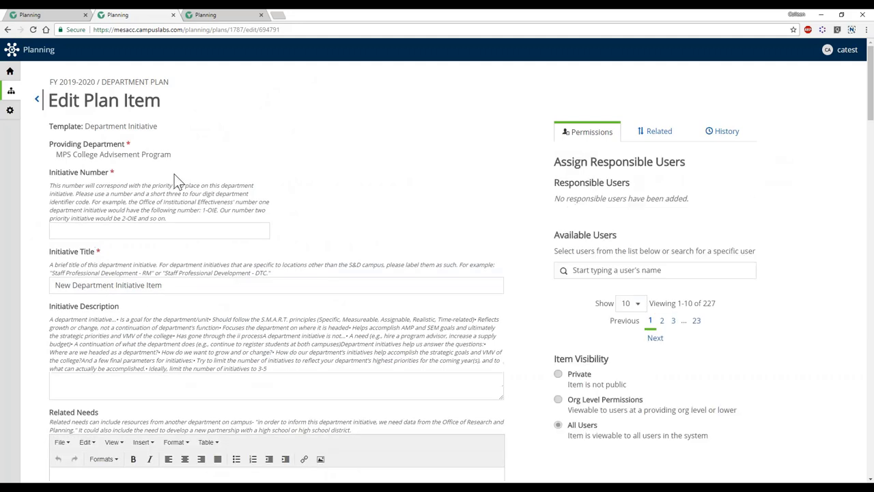
scroll(174, 179, down, 1)
click(142, 181)
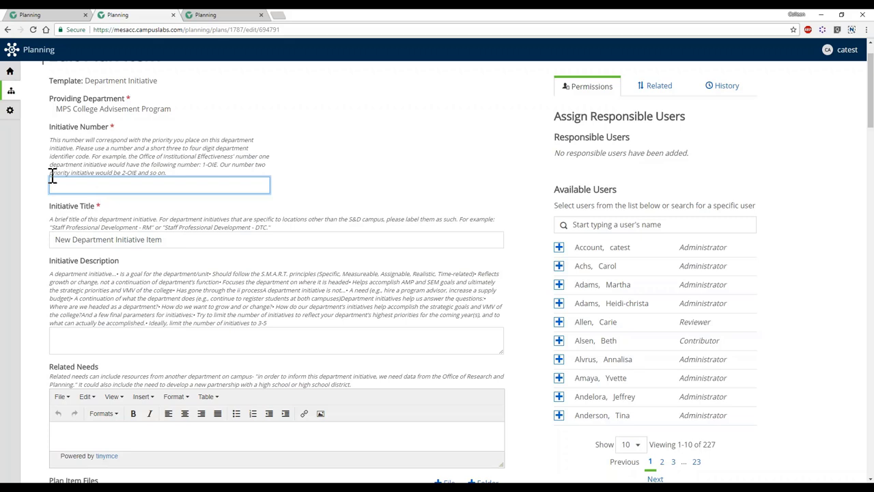
text(5 - TEST)
Replace the default initiative title with "Example title field"
scroll(186, 218, down, 1)
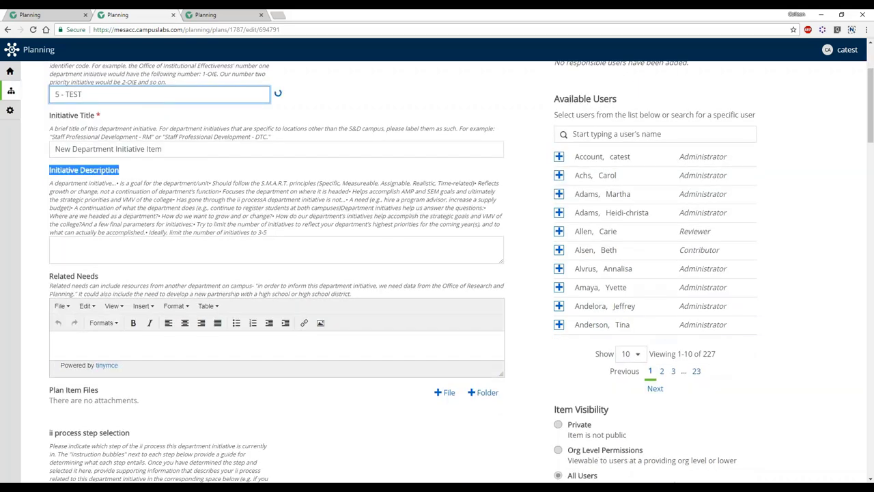
scroll(198, 171, up, 1)
double_click(154, 194)
key(ctrl+a)
text(Ex)
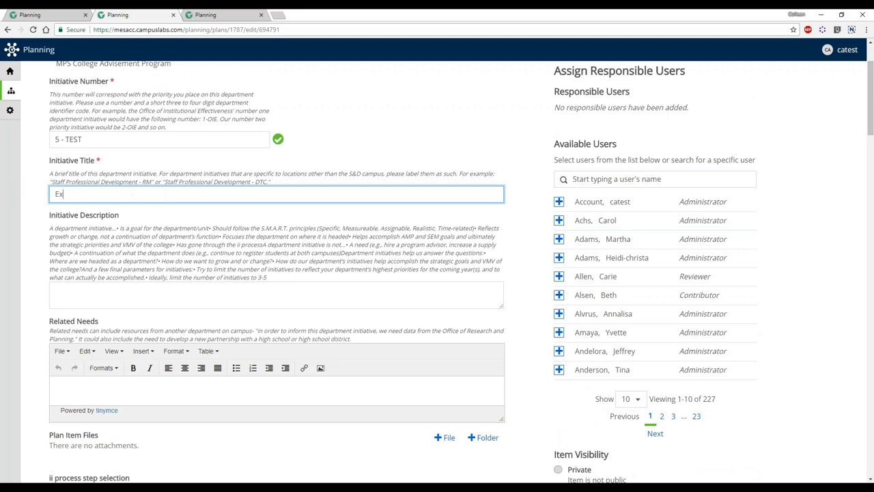
text(ample title field)
Examine the Initiative Description guidance and the Related Needs section, leaving the description blank
click(82, 297)
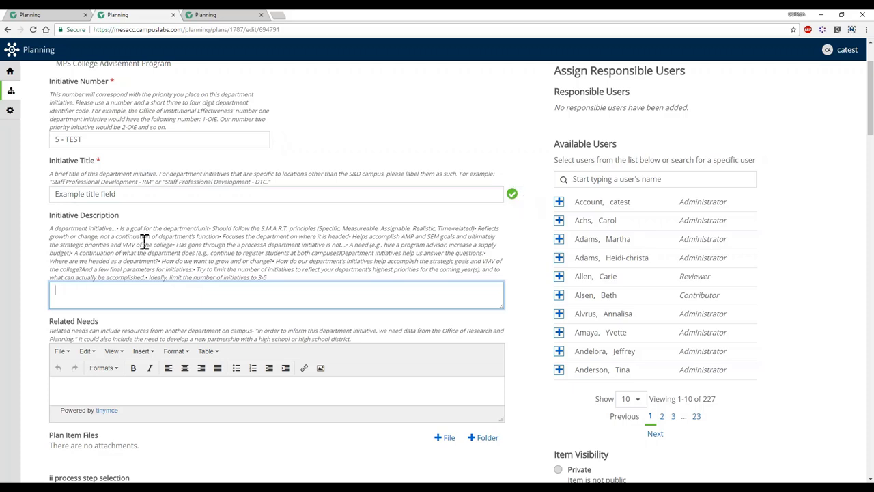
scroll(82, 260, down, 1)
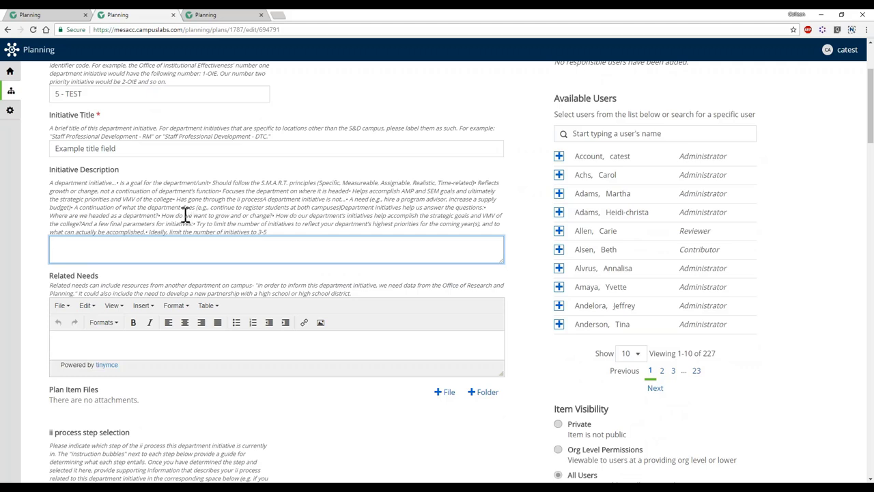
scroll(170, 205, down, 1)
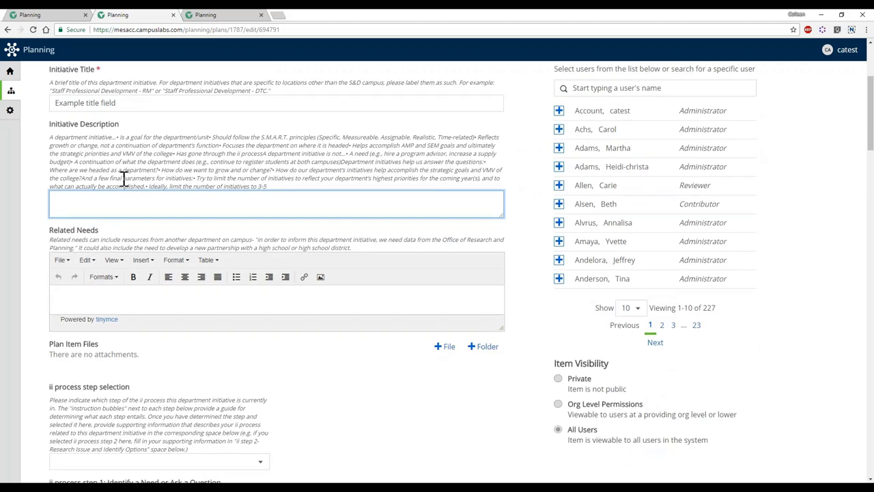
scroll(95, 222, down, 1)
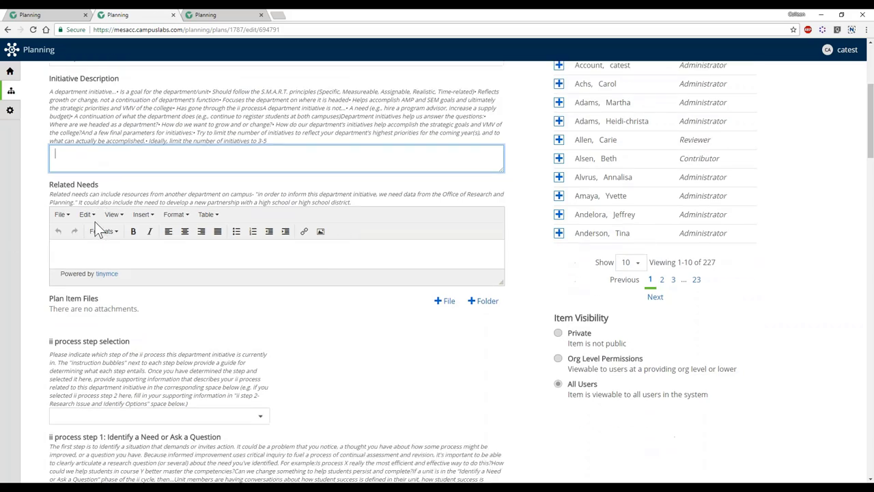
scroll(53, 266, down, 1)
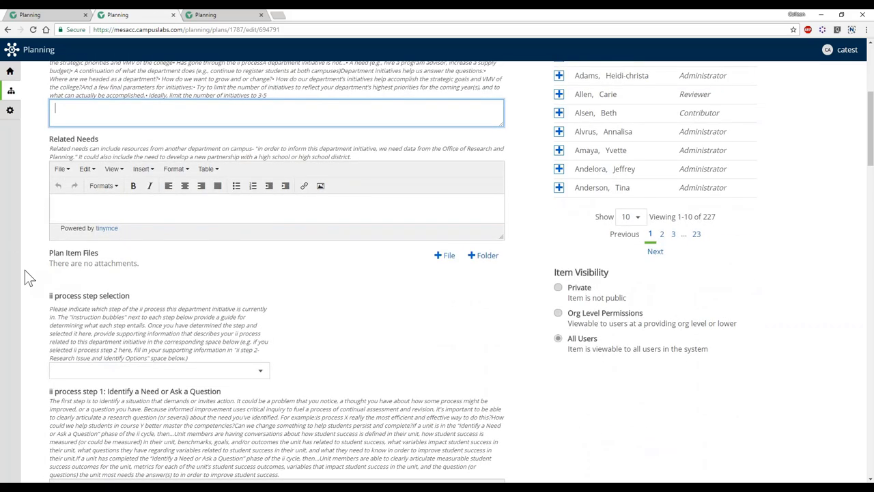
Turn on plain-text pasting in the Related Needs editor and dismiss the notice
click(82, 207)
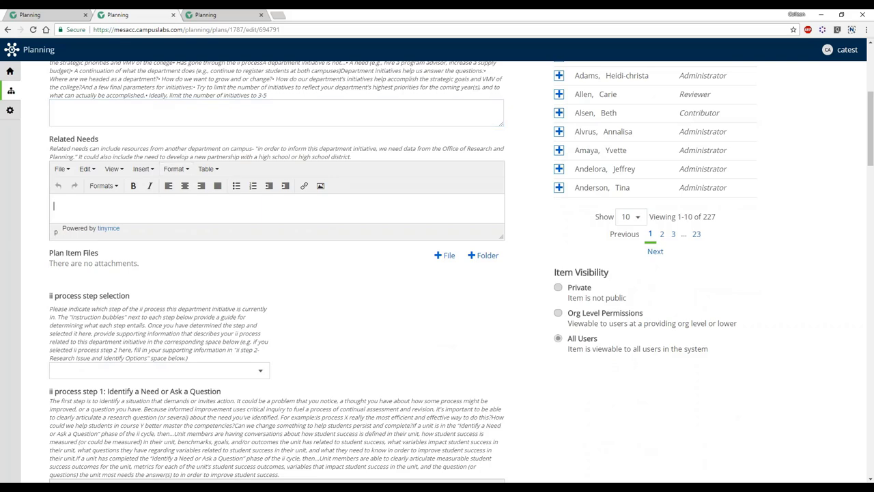
scroll(88, 179, up, 1)
scroll(88, 180, down, 1)
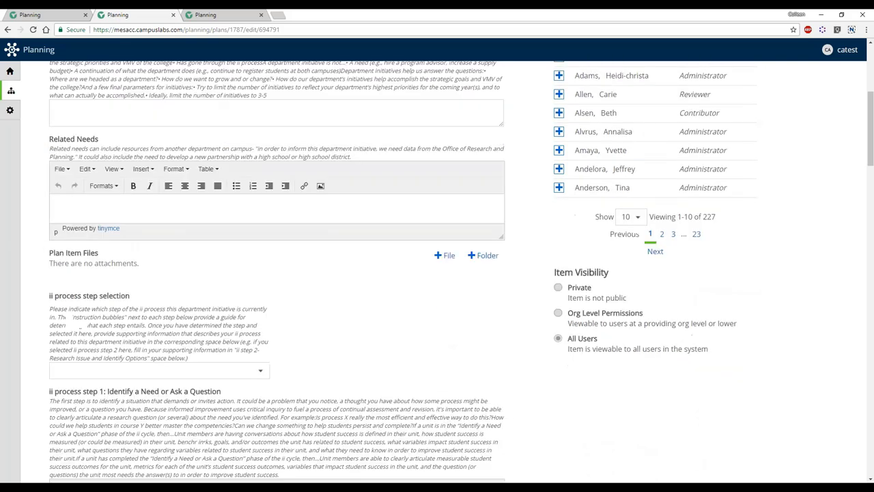
click(89, 171)
click(80, 170)
scroll(82, 172, up, 1)
click(85, 176)
scroll(85, 176, up, 1)
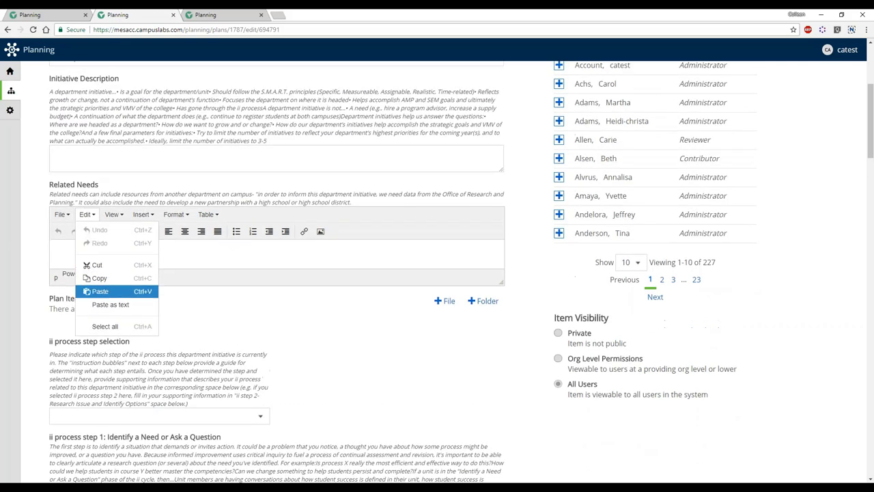
click(110, 304)
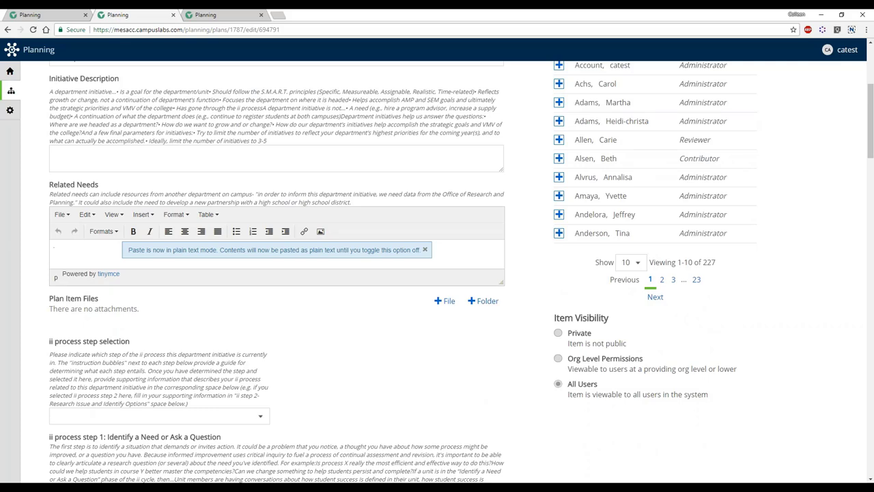
click(425, 250)
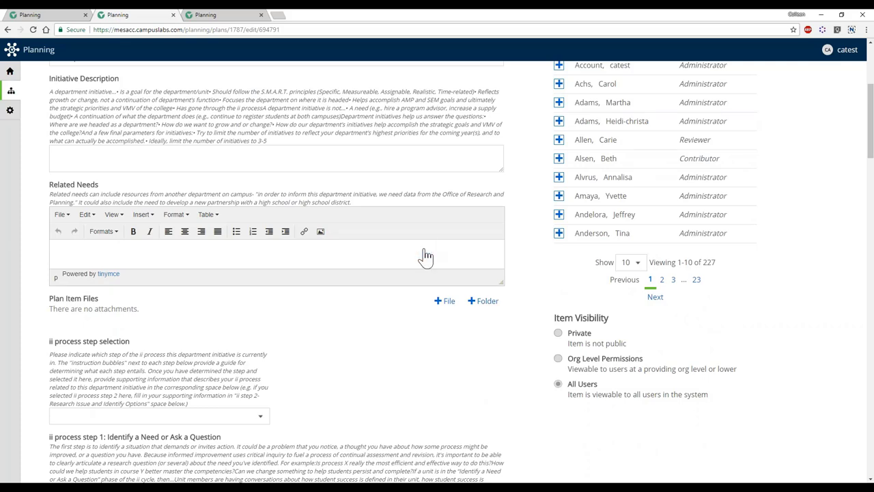
Look through the ii process step selection and the fields from step 1 to Continuous Improvement, and return to the form's beginning
scroll(424, 255, down, 3)
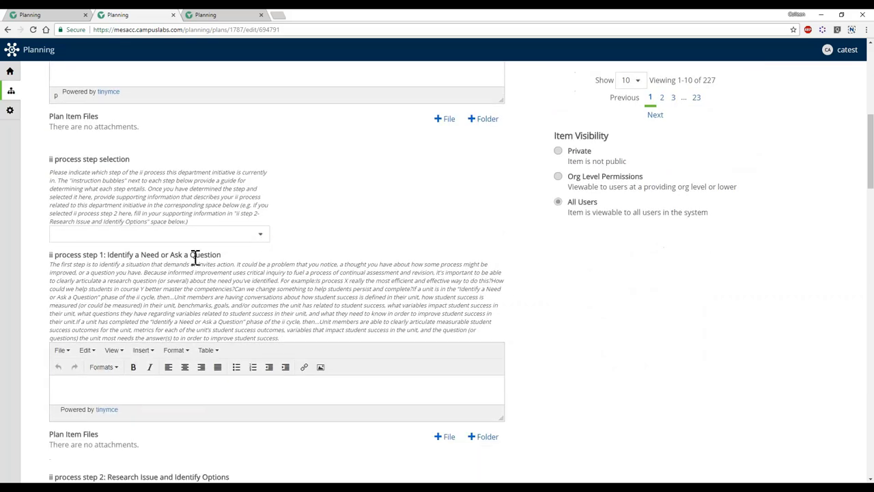
scroll(224, 251, down, 1)
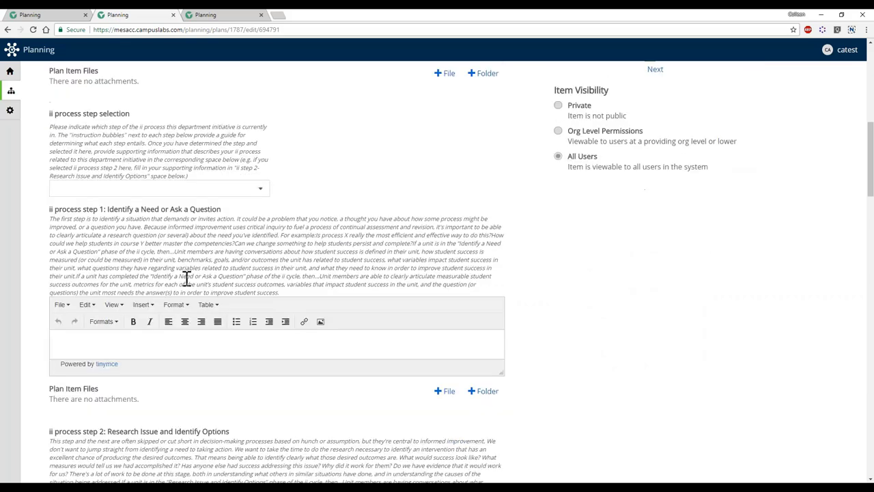
scroll(120, 248, down, 3)
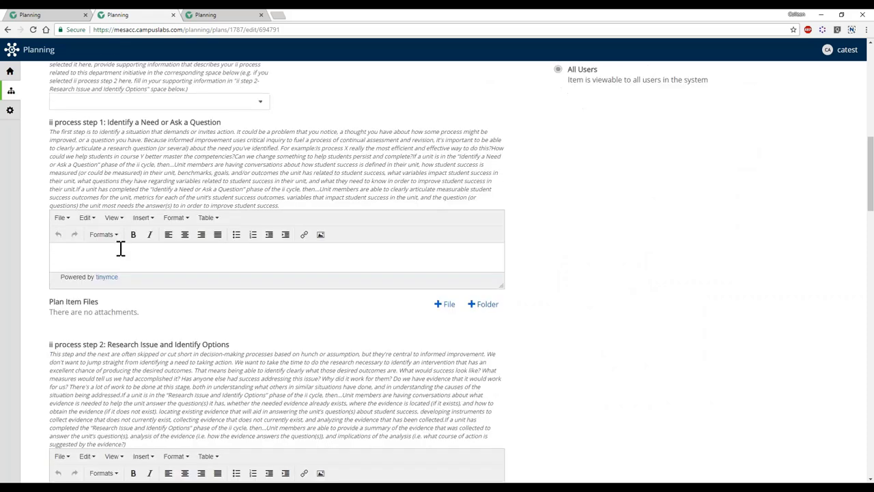
scroll(120, 248, down, 3)
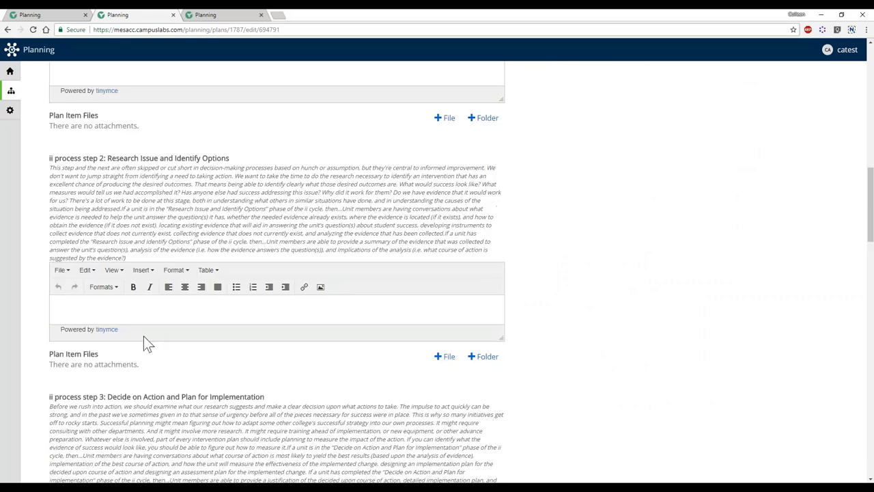
click(84, 314)
scroll(84, 313, down, 4)
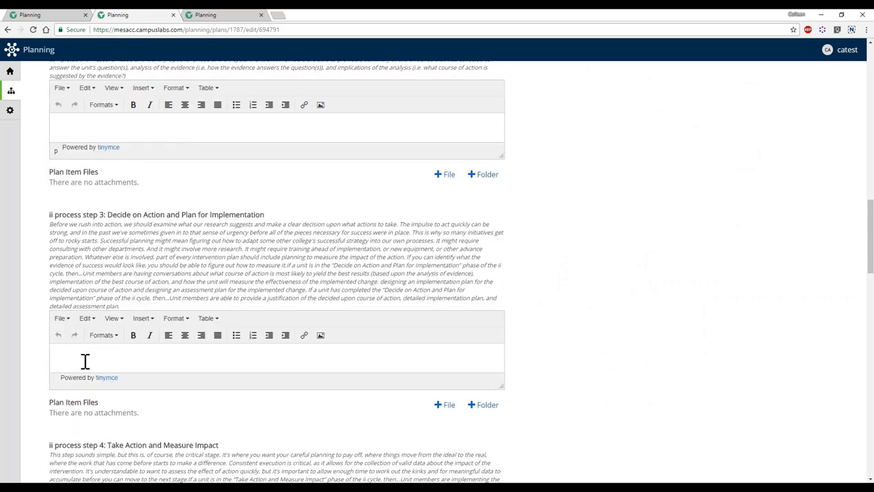
scroll(84, 359, down, 2)
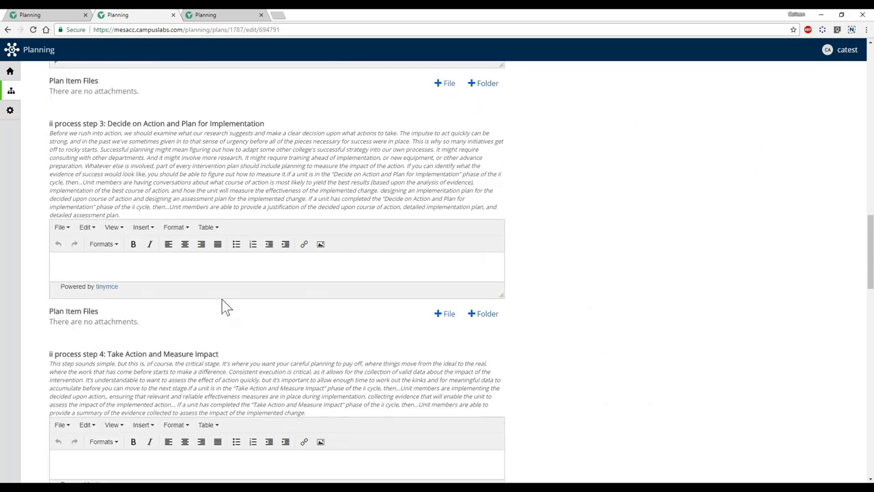
scroll(212, 304, down, 4)
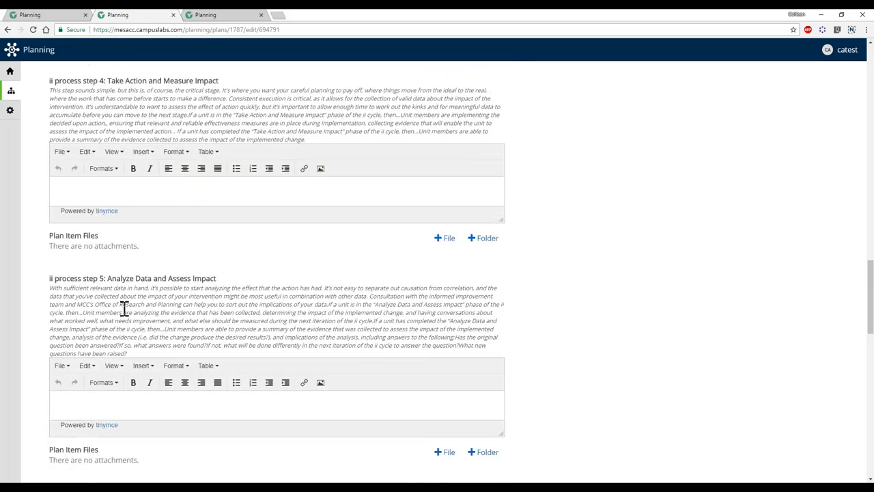
scroll(662, 197, down, 1)
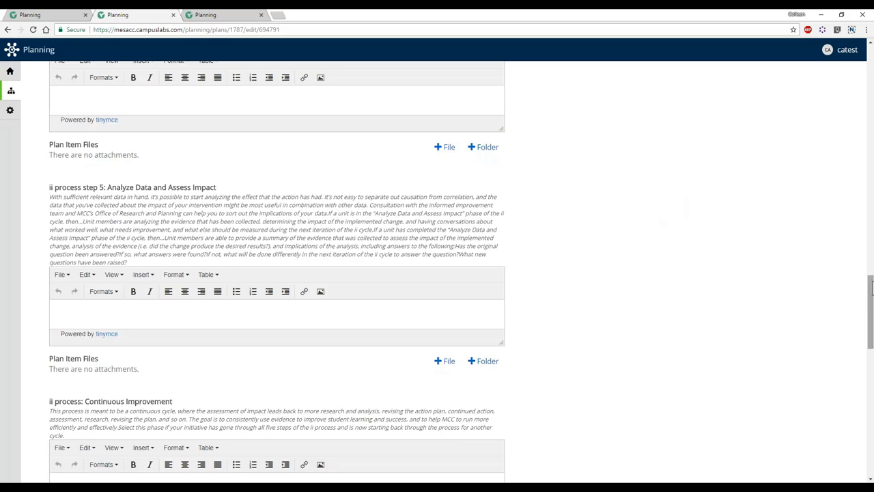
drag(868, 289, 868, 55)
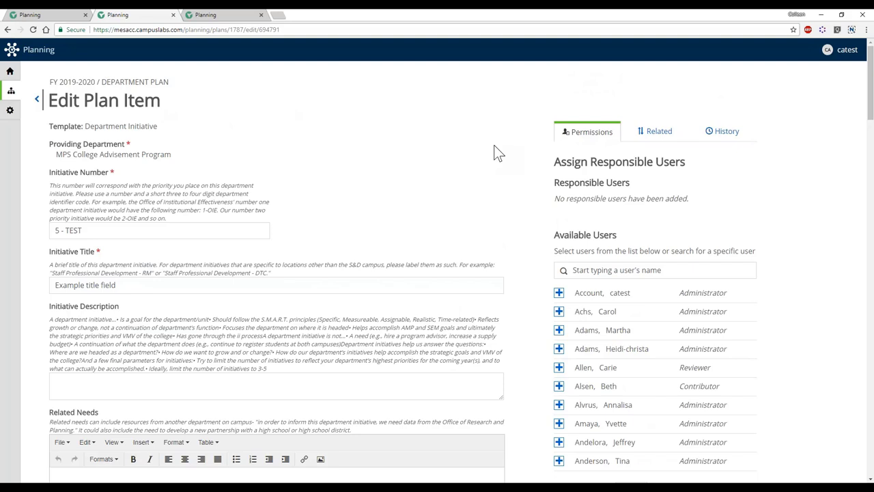
Connect the initiative up to the College's Signature Career Pathways priority in the FY 2019-2020 Strategic Plan and return to the plan item
click(643, 137)
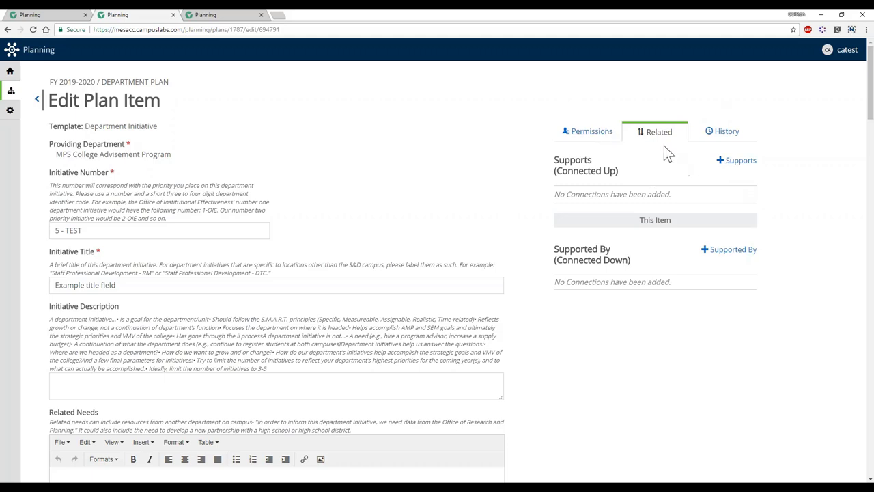
click(732, 162)
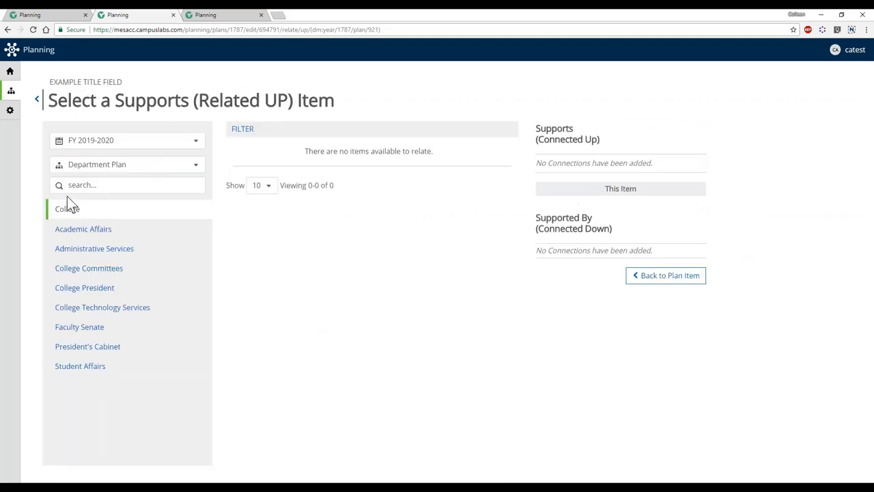
click(152, 166)
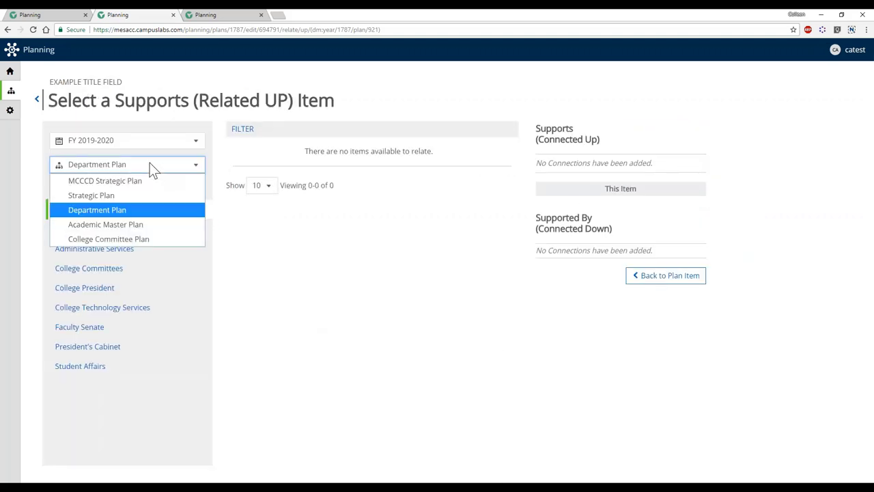
click(125, 201)
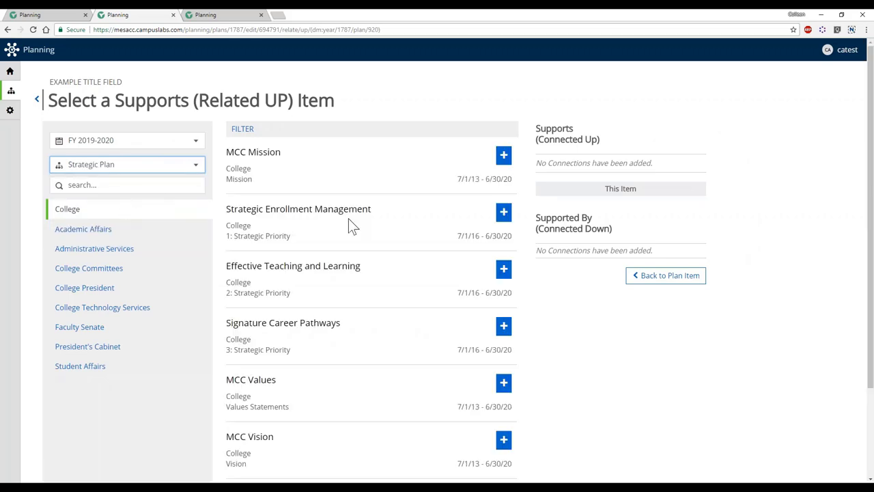
scroll(353, 145, down, 2)
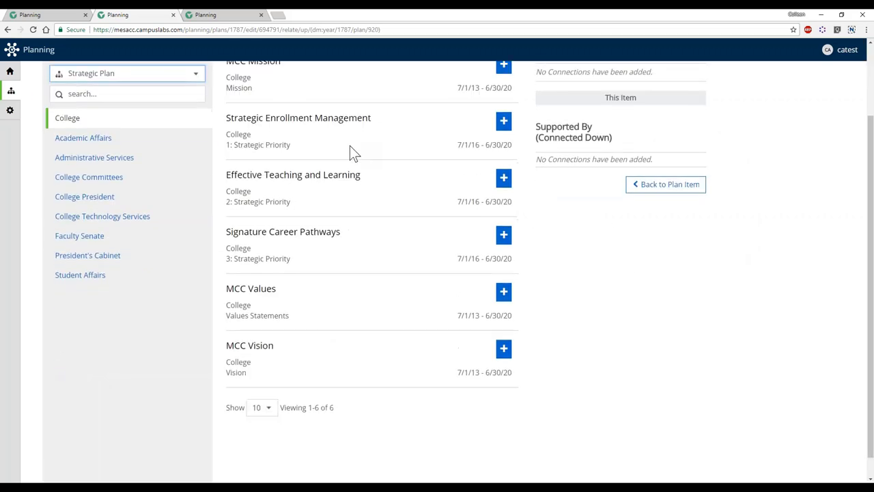
scroll(348, 198, up, 1)
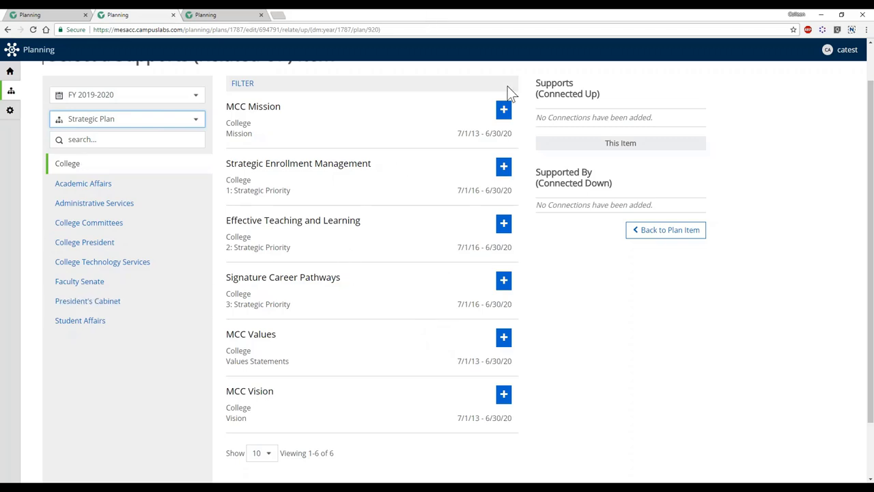
click(503, 289)
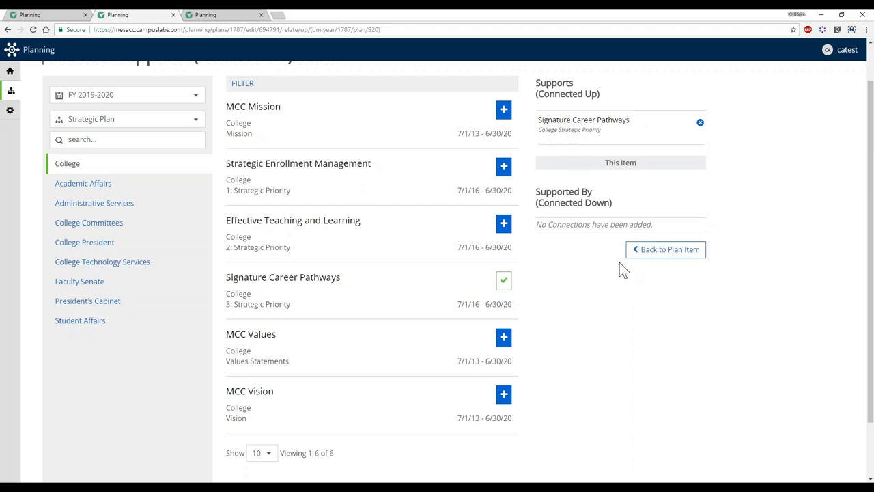
click(654, 254)
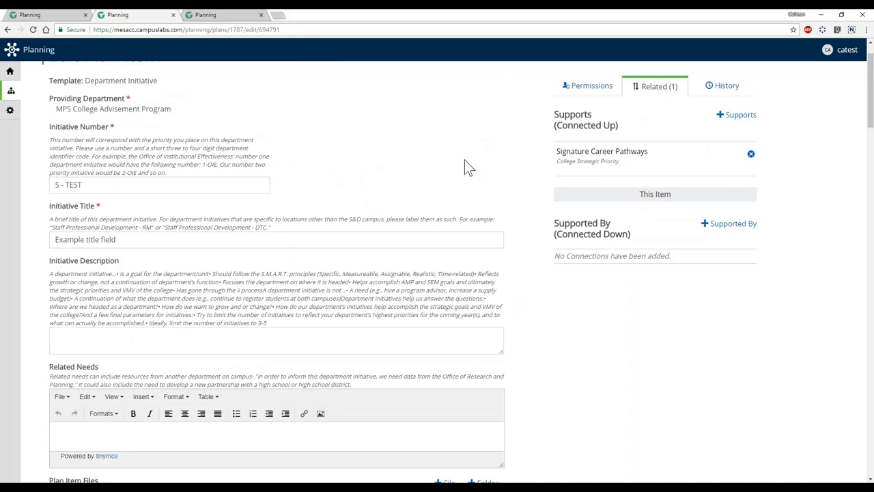
Recheck the new initiative's fields and leave the Edit Plan Item page for the Department Plan items
scroll(300, 202, down, 2)
scroll(342, 226, up, 1)
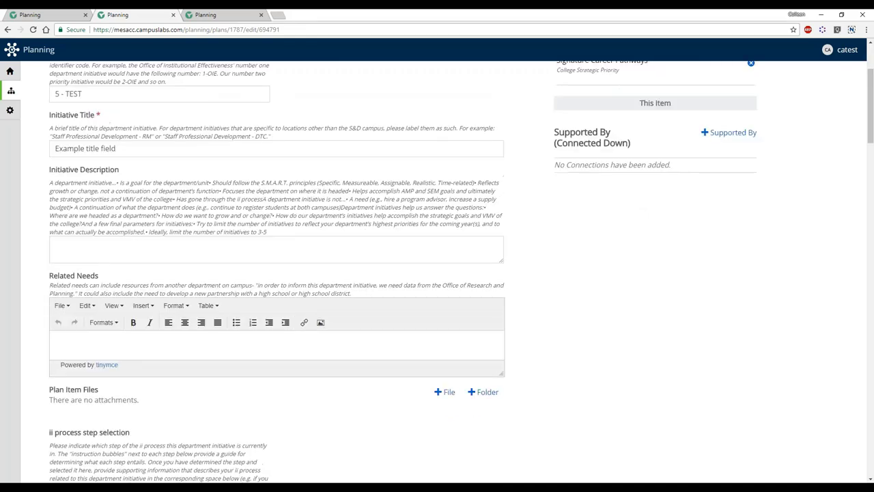
scroll(349, 236, up, 2)
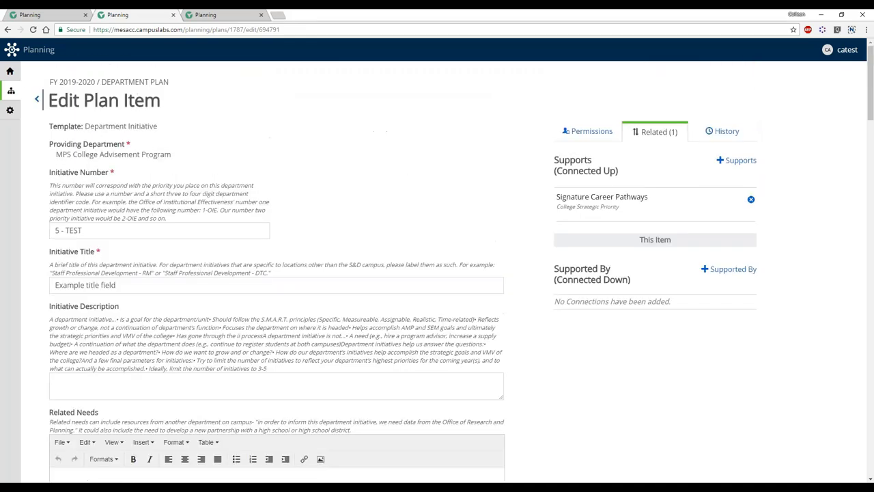
click(35, 103)
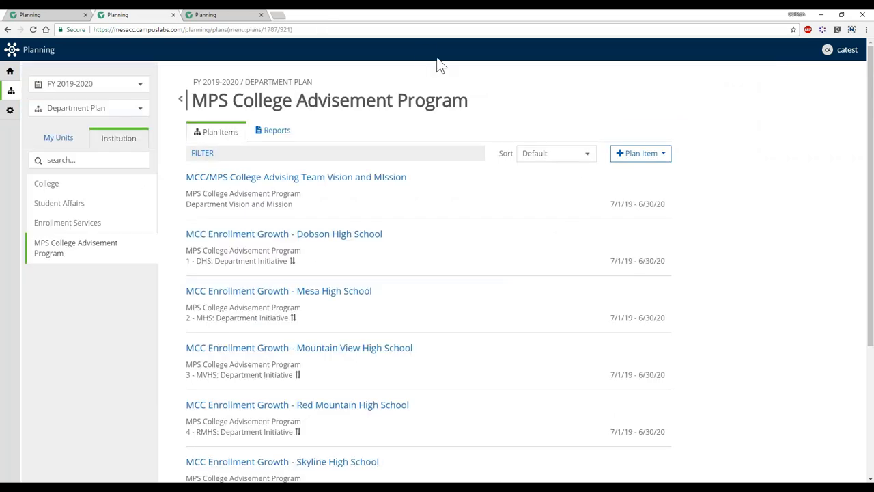
Look through the MPS College Advisement Program's FY 2019-2020 Department Plan items for the newly added initiative
scroll(424, 102, down, 2)
scroll(421, 210, down, 2)
scroll(420, 211, up, 2)
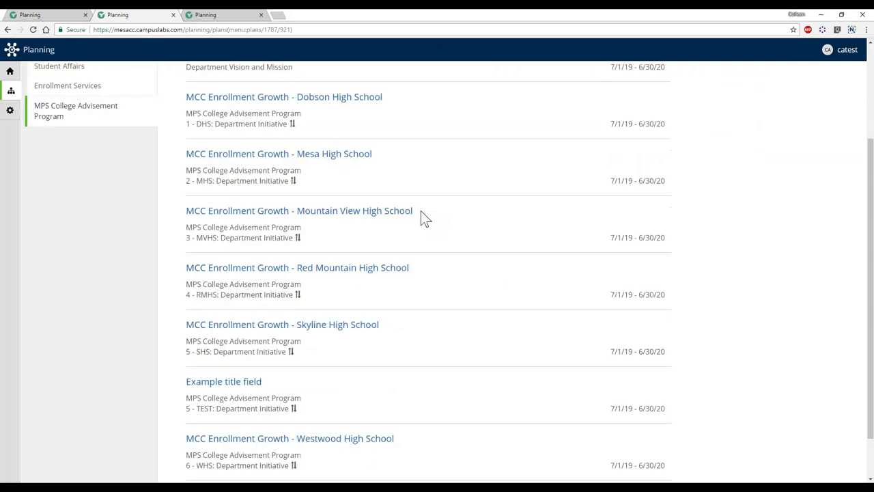
scroll(420, 210, up, 2)
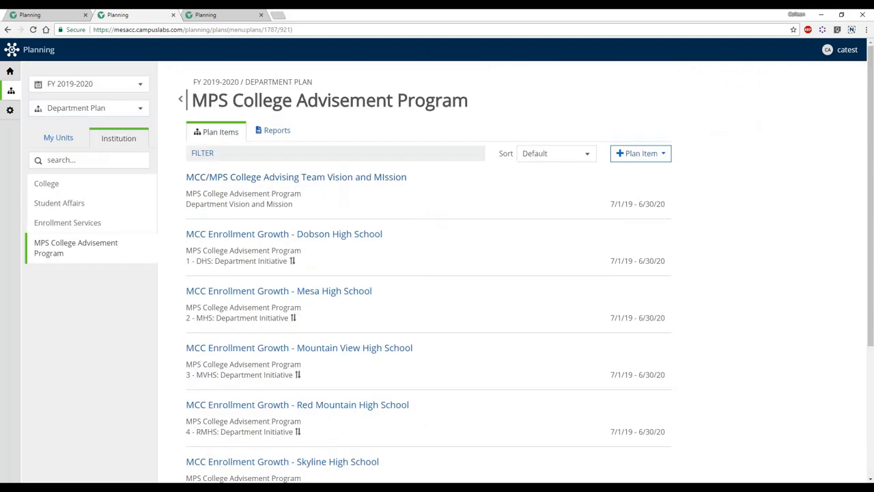
Open the MPS College Advisement Program's reports list and look through the available department reports
click(273, 141)
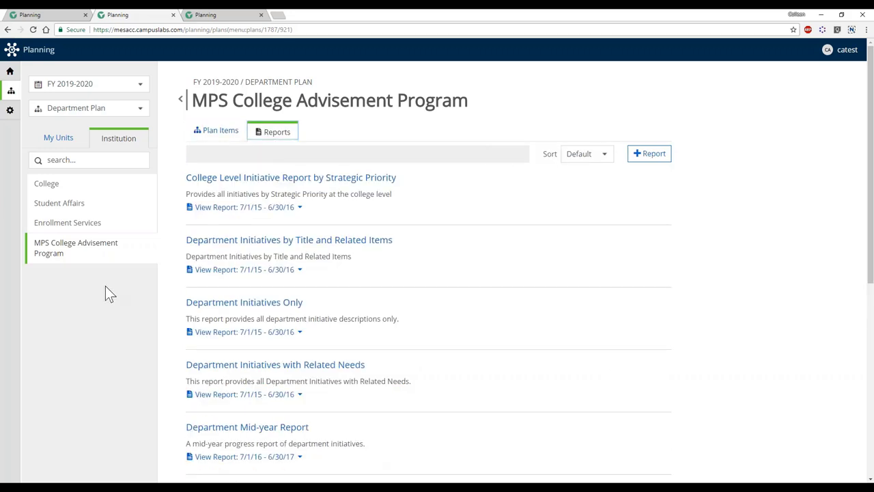
scroll(411, 215, down, 1)
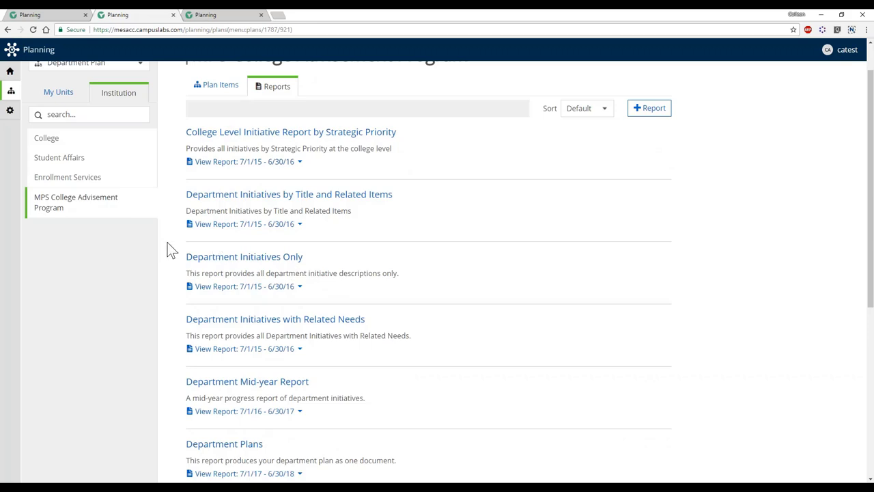
scroll(478, 205, down, 2)
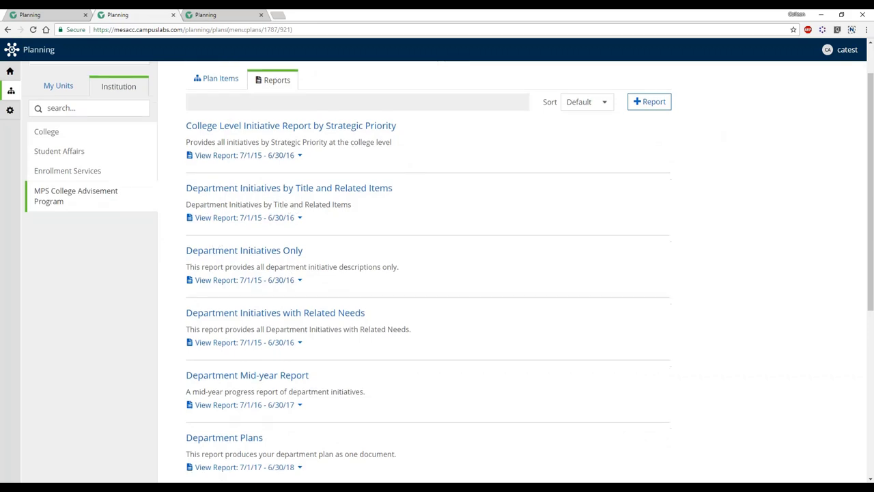
scroll(670, 189, up, 1)
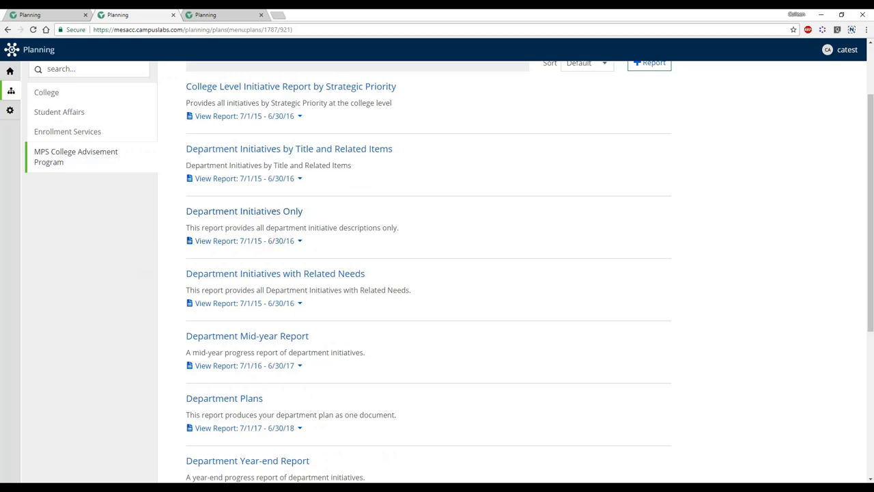
scroll(146, 228, down, 2)
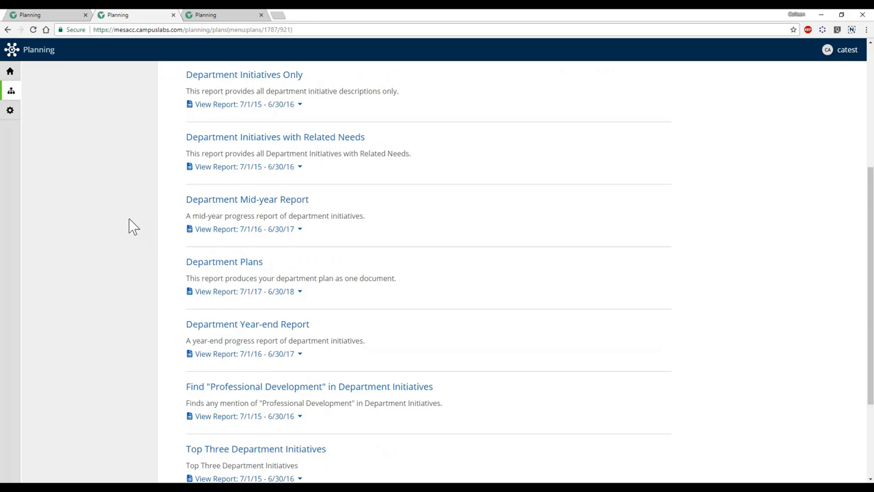
scroll(367, 346, down, 2)
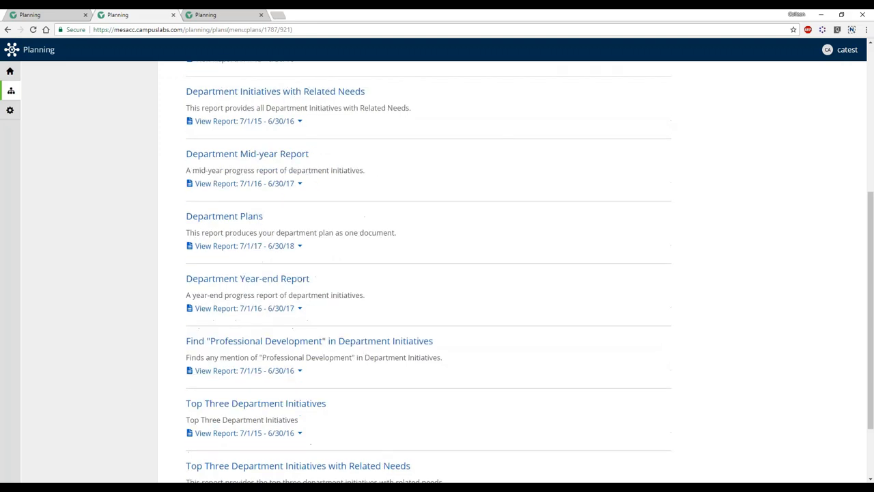
scroll(430, 366, down, 1)
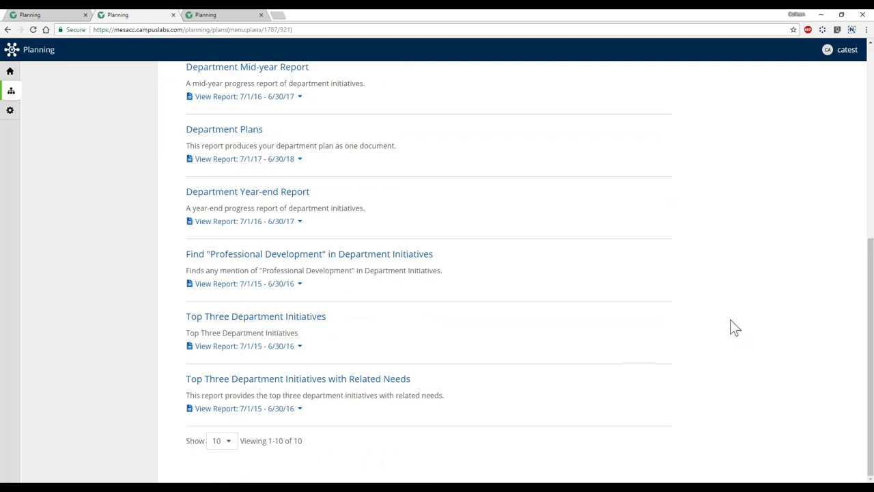
scroll(595, 298, up, 2)
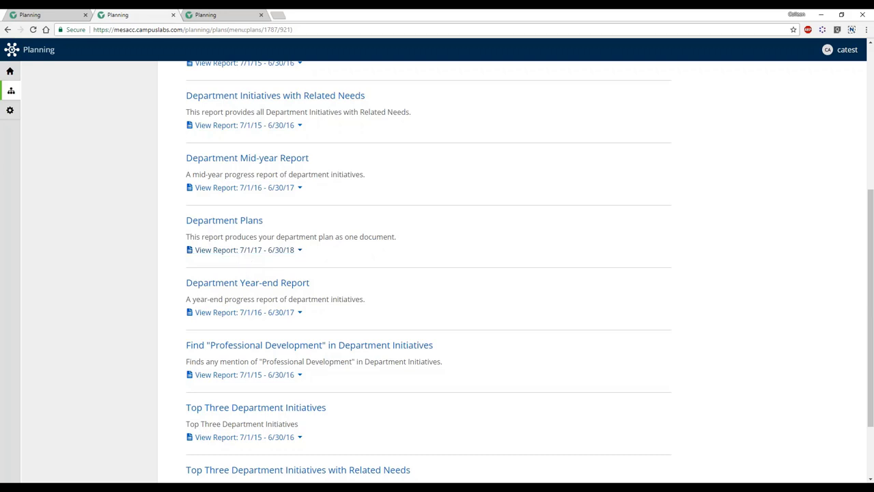
Check the output options of the Department Plans report and view the report for 7/1/17 - 6/30/18
click(300, 251)
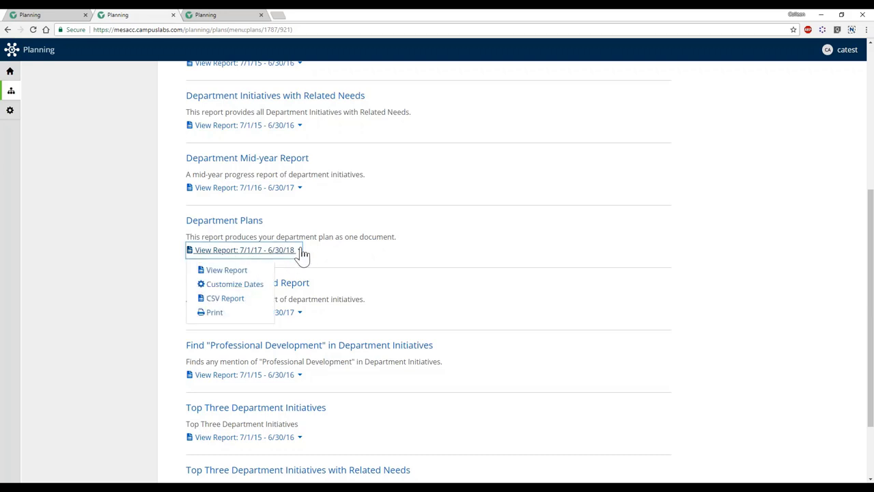
click(314, 260)
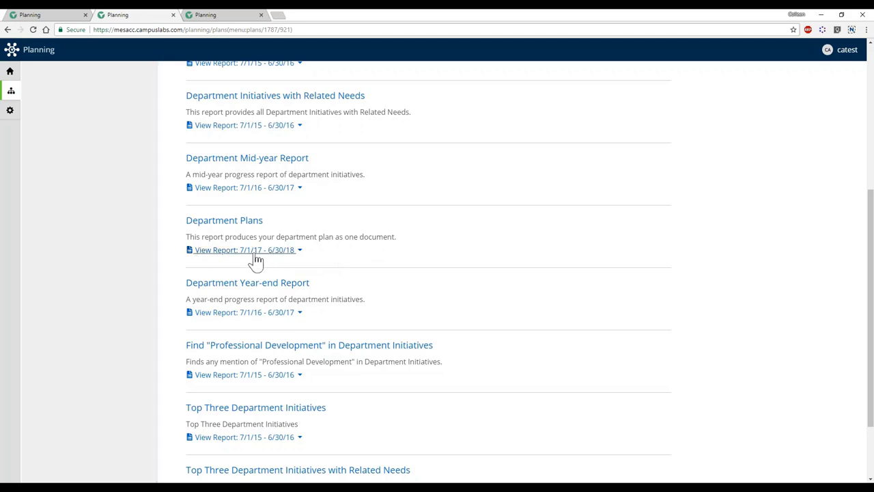
click(300, 253)
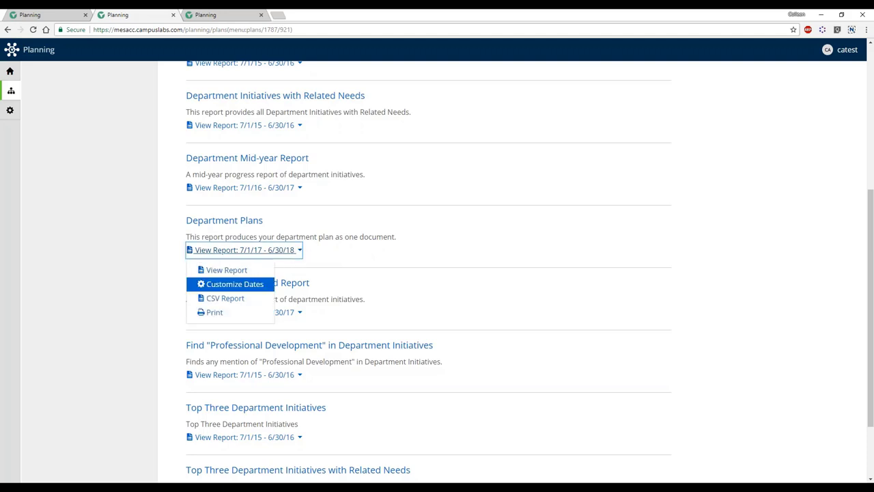
click(244, 298)
click(403, 269)
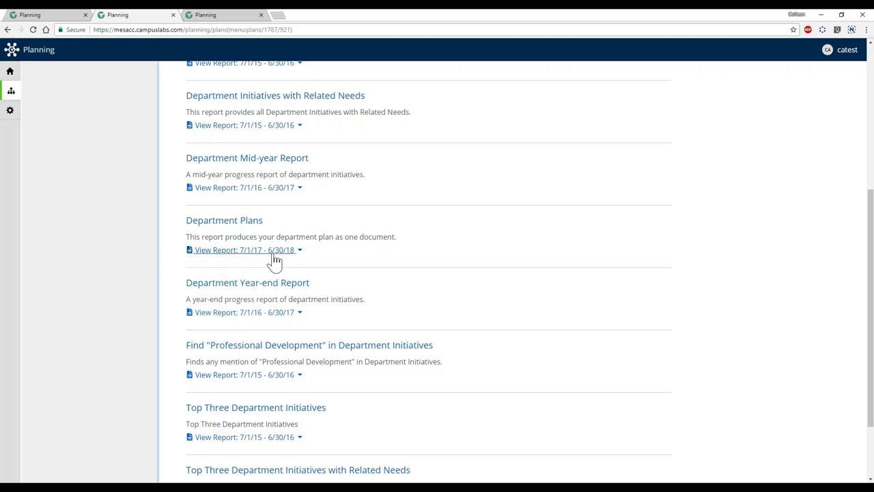
click(271, 252)
click(237, 260)
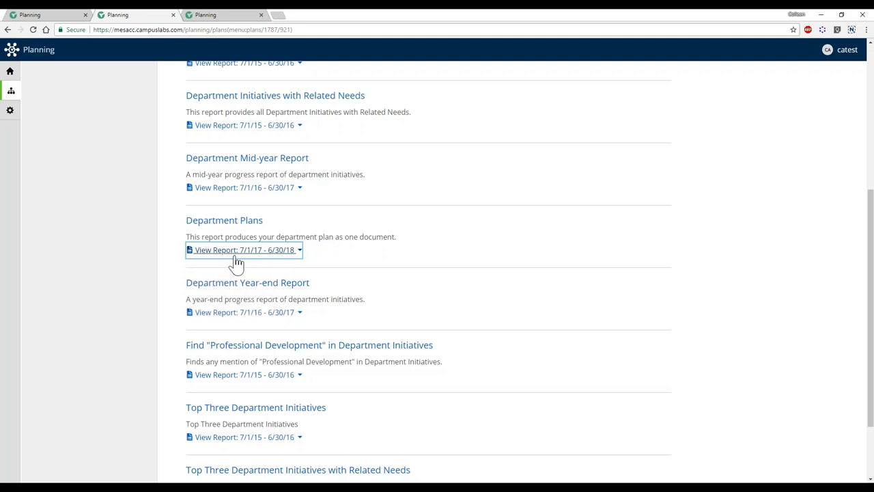
click(236, 259)
click(222, 270)
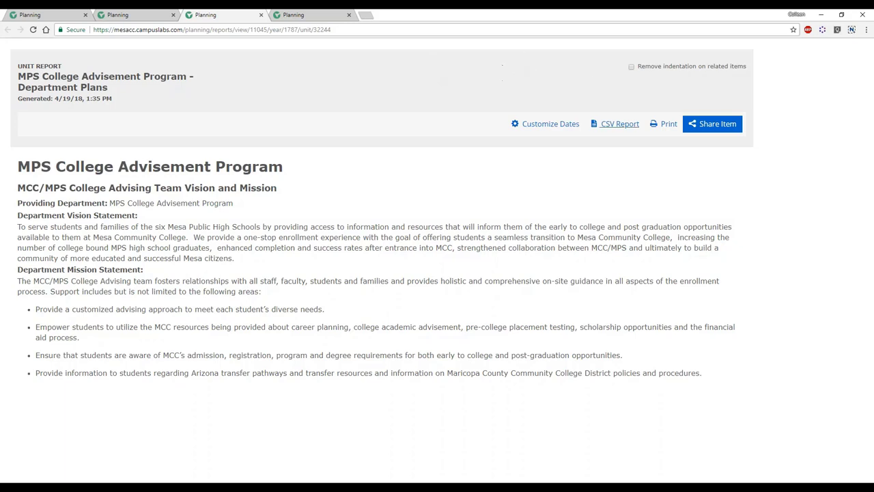
Preview the Department Plans report for printing and examine its user-sharing form, cancelling both
click(671, 126)
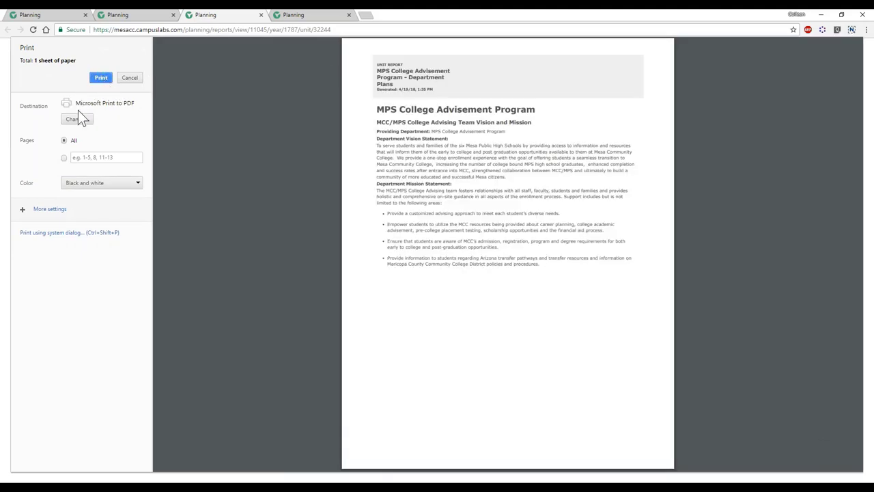
click(129, 78)
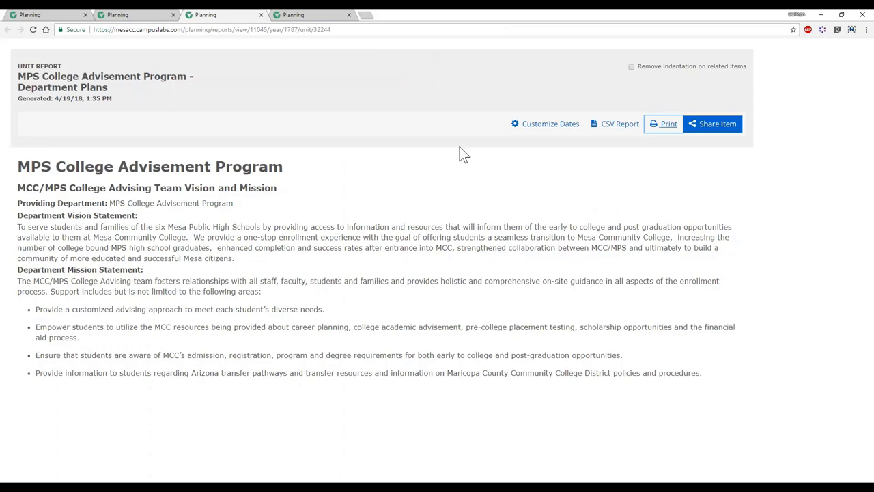
click(710, 126)
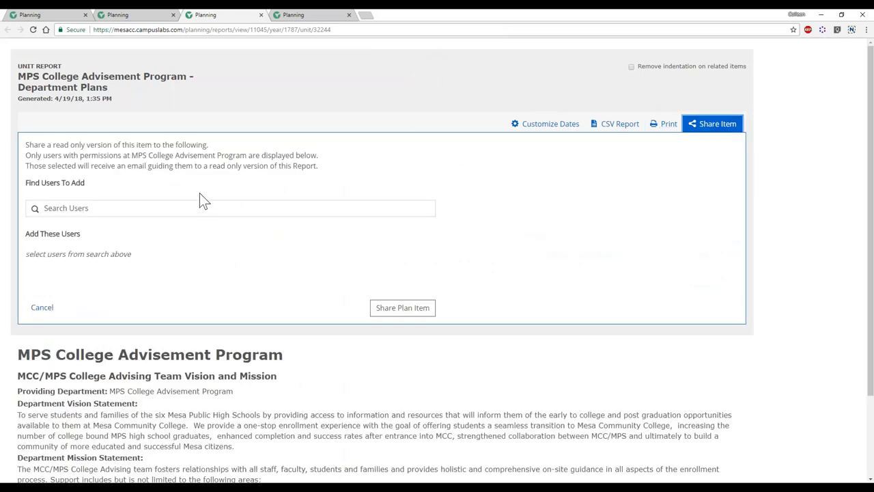
click(195, 211)
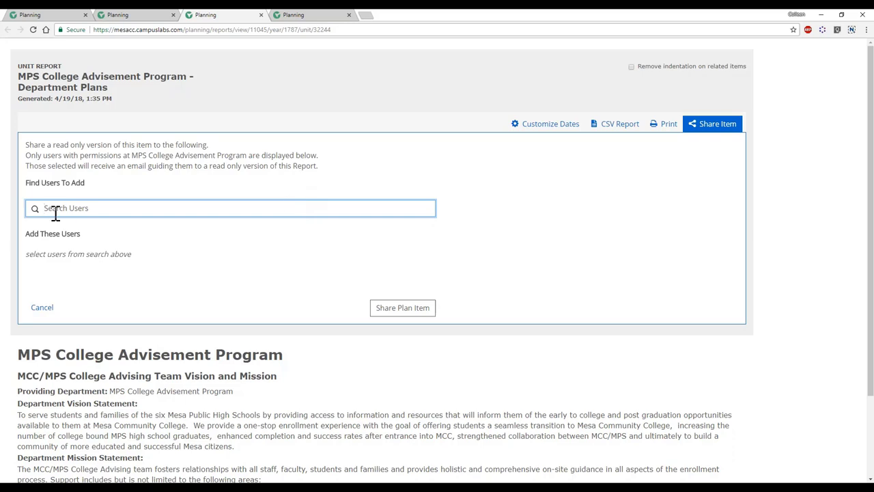
click(42, 308)
Return to the MPS College Advisement Program plan page, revisit its reports list, and go back to the plan items
click(123, 15)
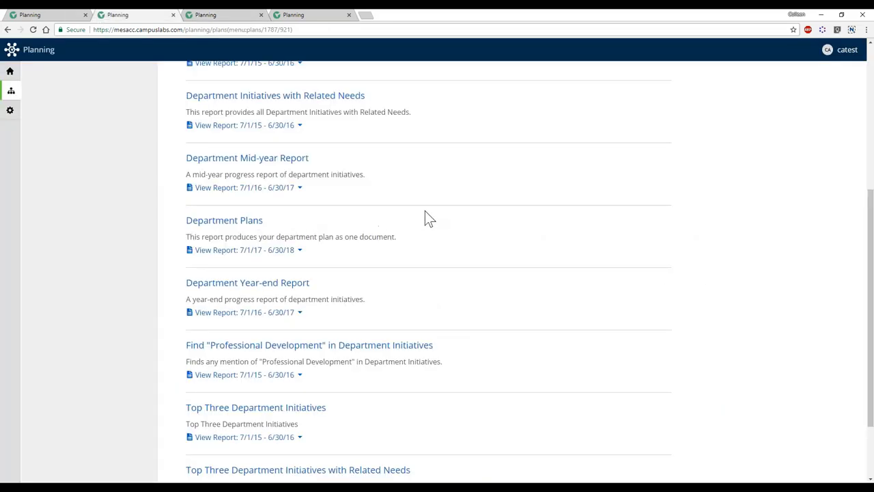
scroll(425, 211, up, 4)
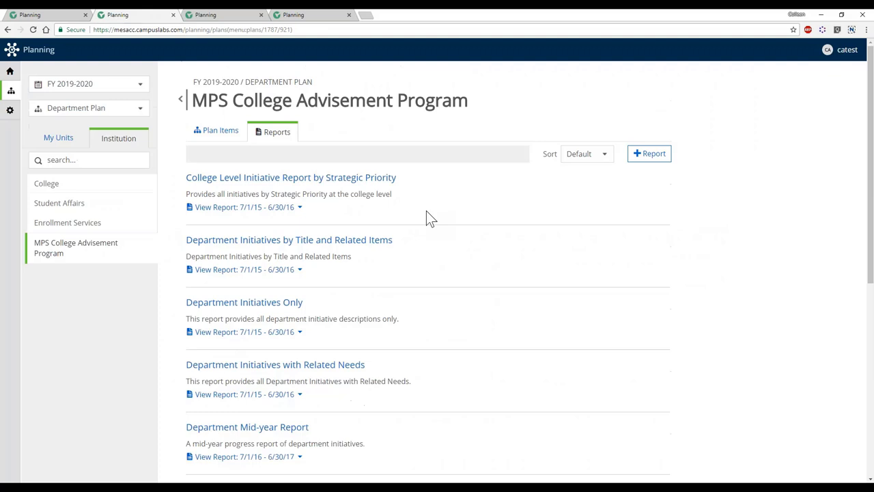
click(217, 131)
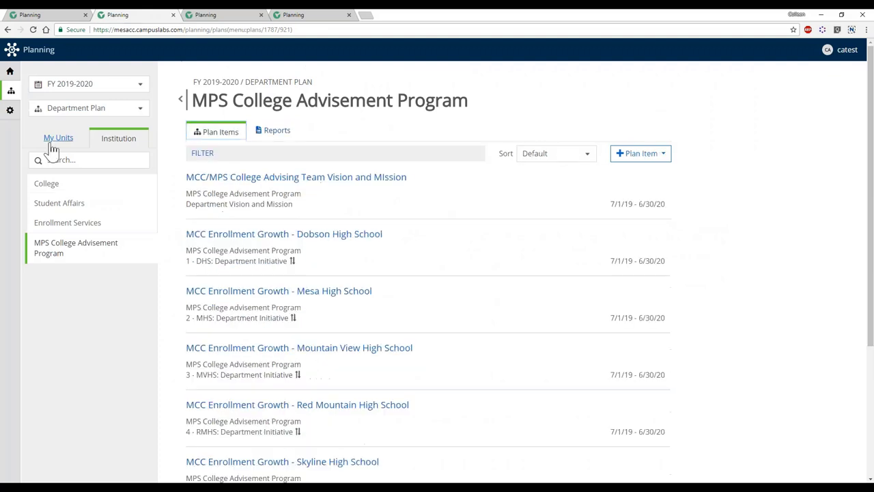
click(273, 124)
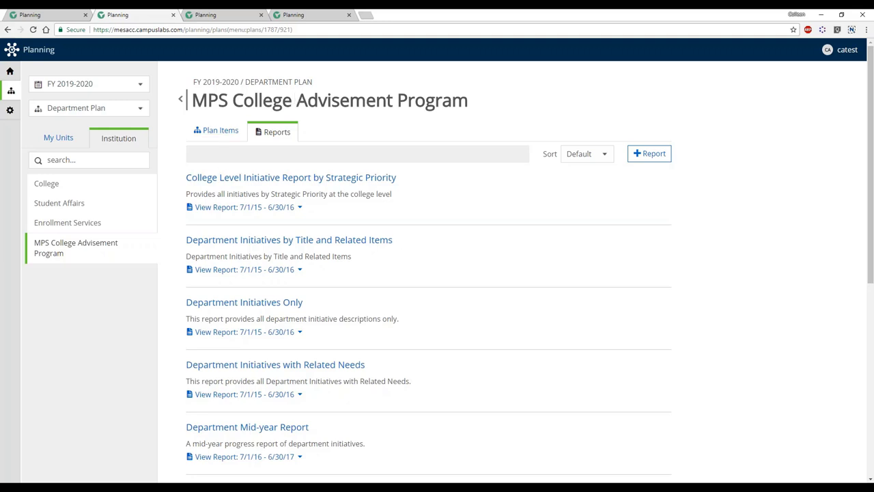
click(216, 130)
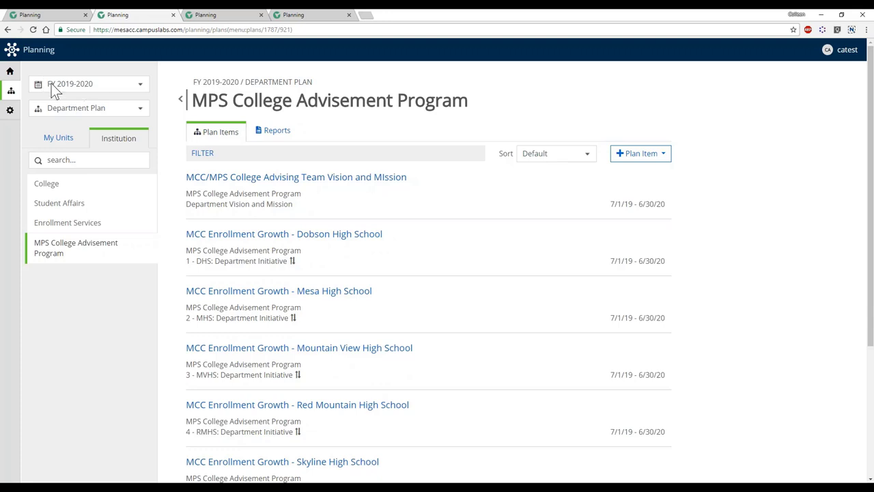
Go to the dashboard, read the full 2018-2019 Planning Timeline announcement, and return to the dashboard
click(10, 71)
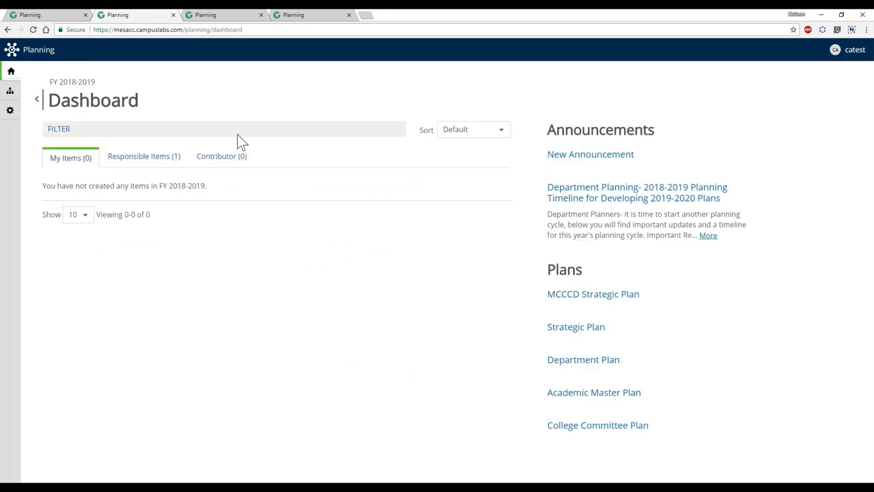
click(27, 49)
click(710, 236)
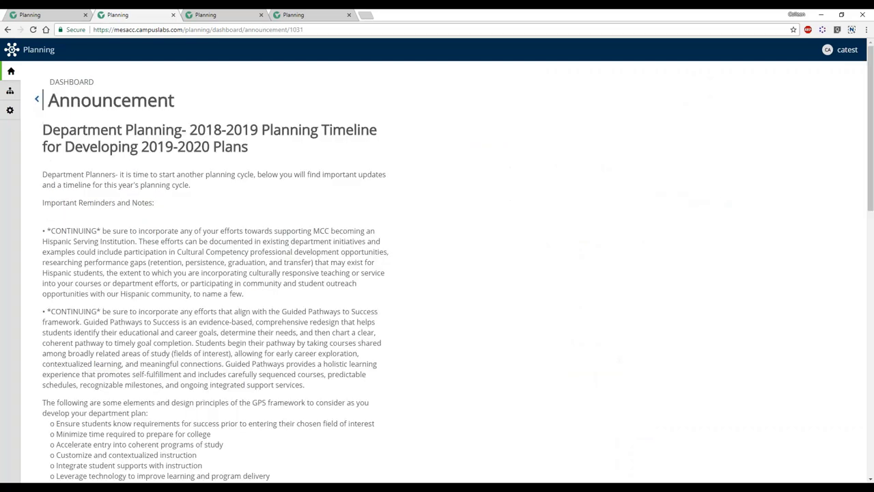
scroll(505, 315, down, 2)
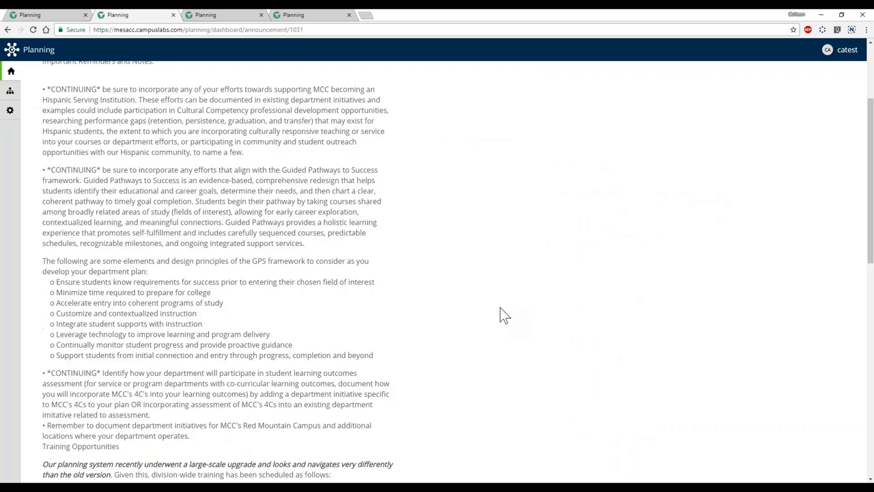
scroll(500, 314, down, 2)
scroll(494, 333, up, 4)
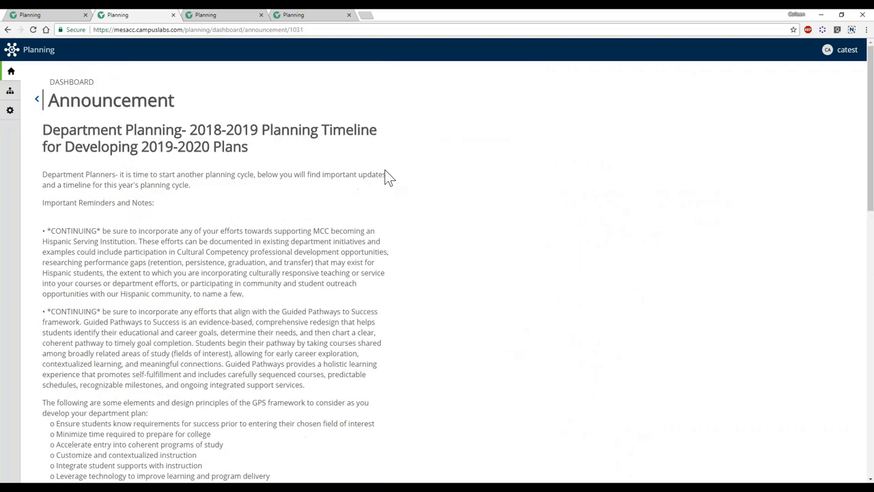
click(37, 100)
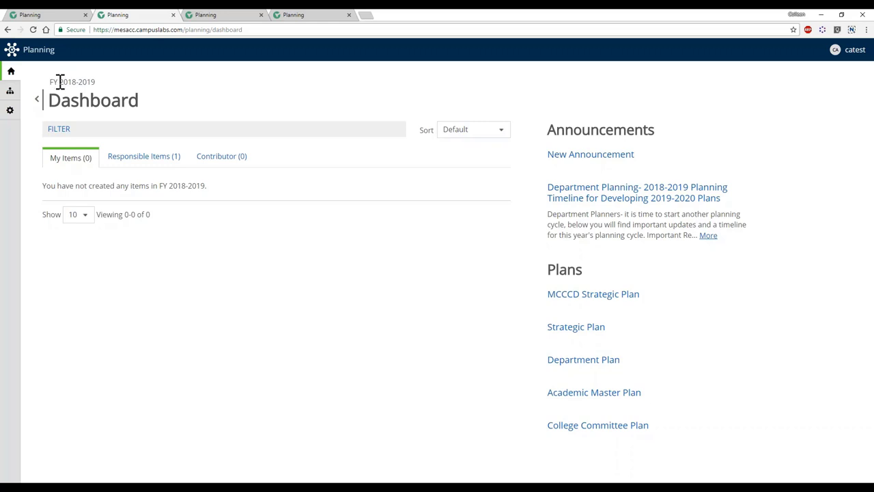
Check the dashboard's fiscal year, Responsible Items and Contributor lists, and return to the MPS College Advisement Program's Department Plan
drag(60, 81, 105, 82)
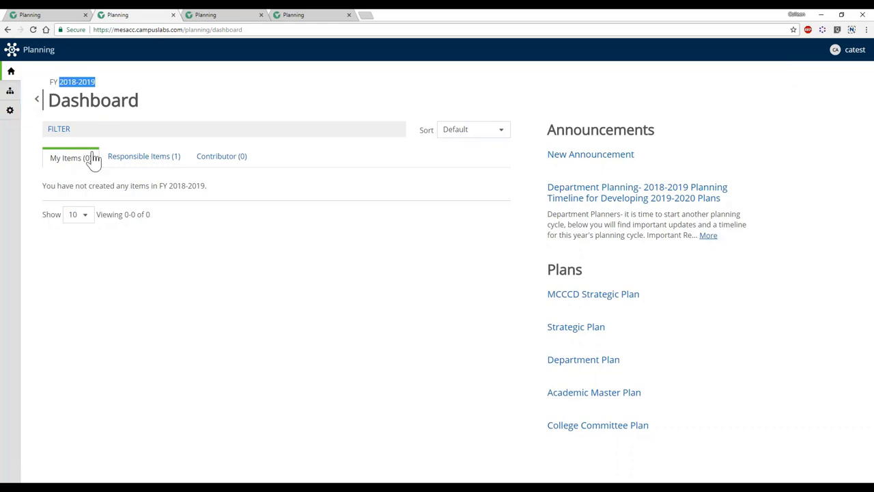
click(144, 157)
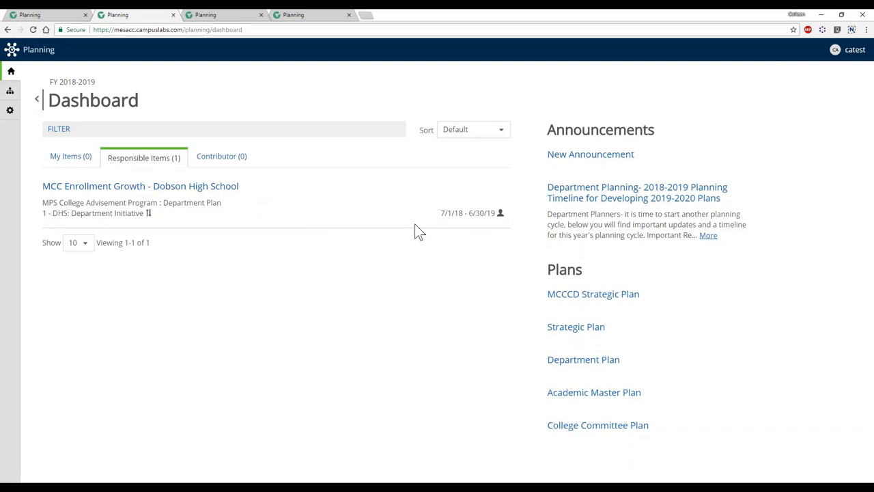
click(223, 157)
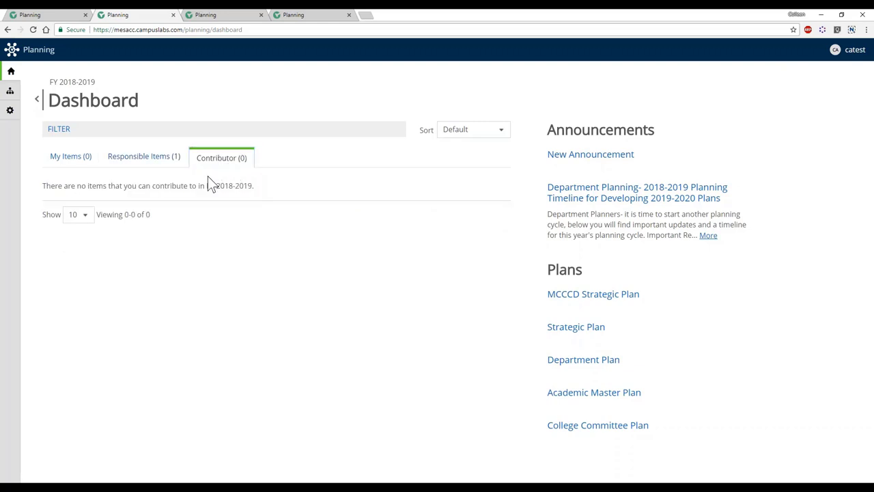
click(138, 161)
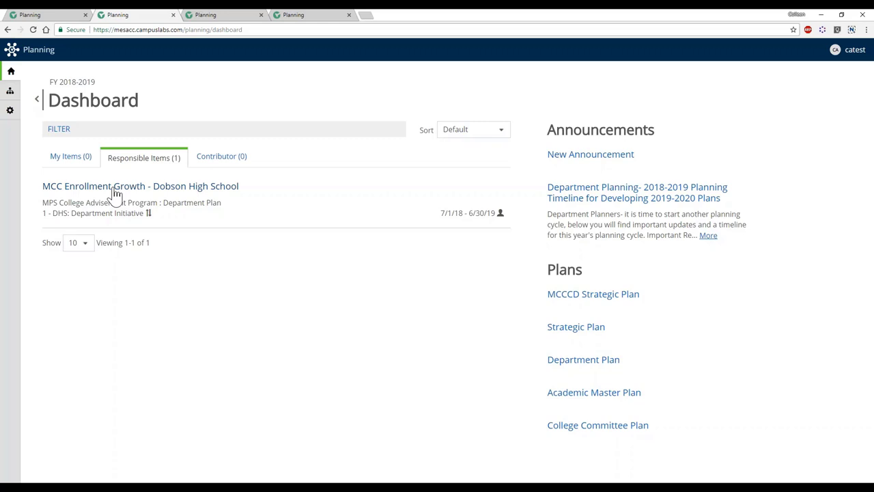
click(13, 95)
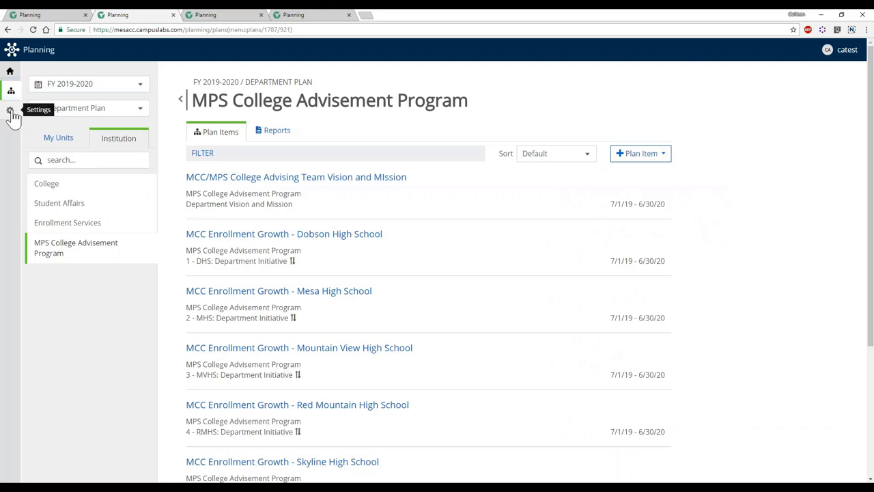
Compare the unit lists for My Units and the whole institution, including the institution's unit search
click(58, 138)
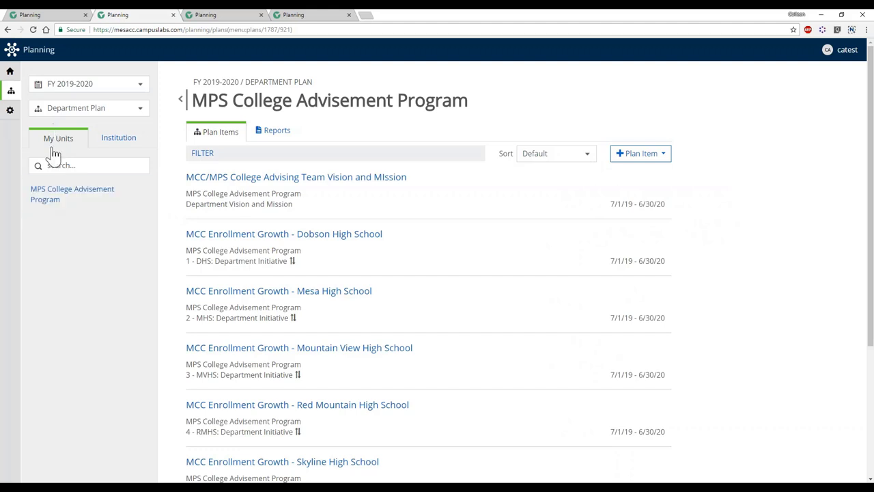
click(49, 211)
click(102, 137)
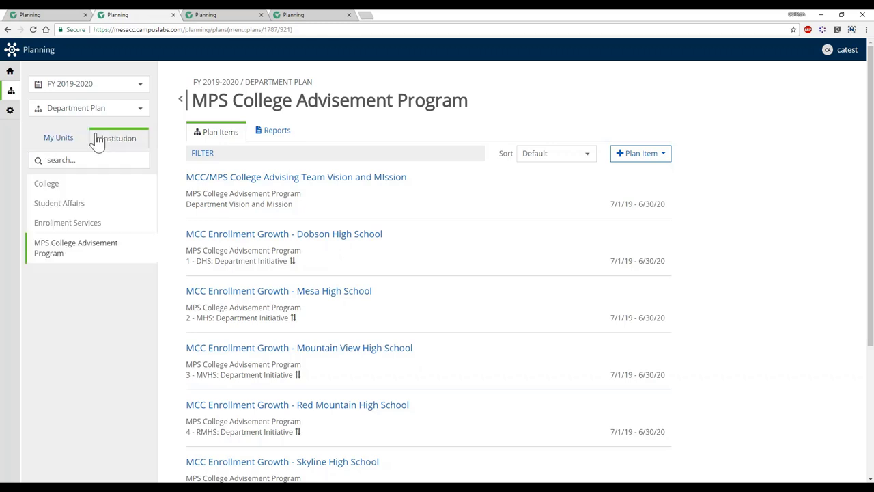
click(88, 164)
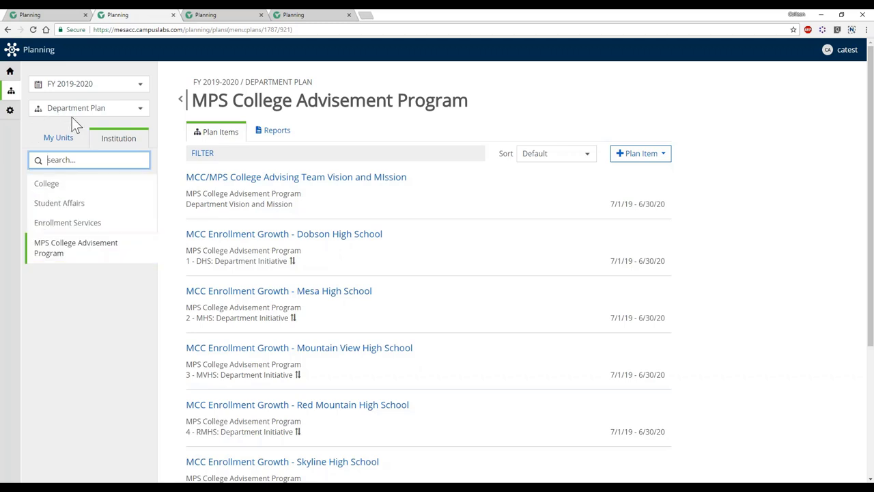
Switch the plan view to FY 2018-2019, check the available plan types and keep Department Plan
click(60, 84)
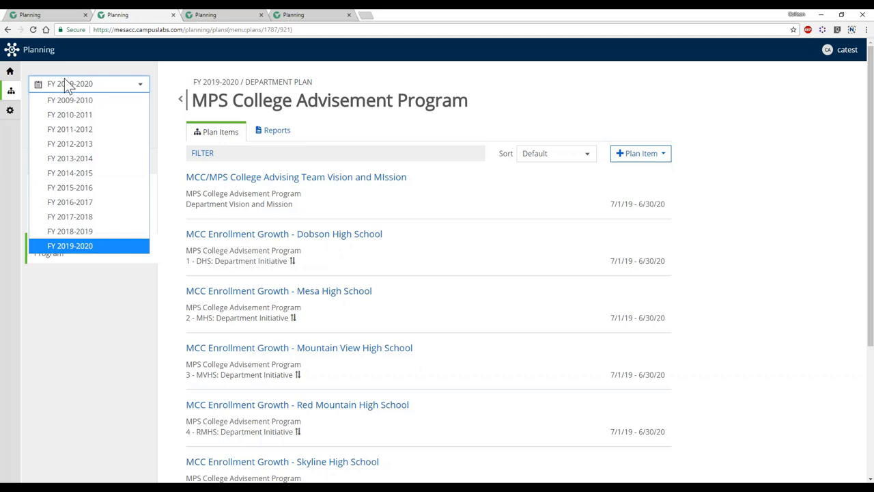
click(83, 232)
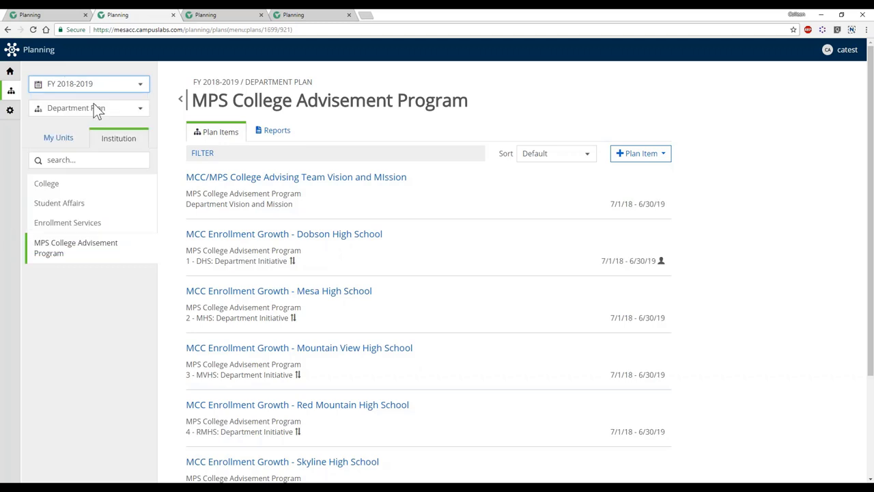
click(95, 107)
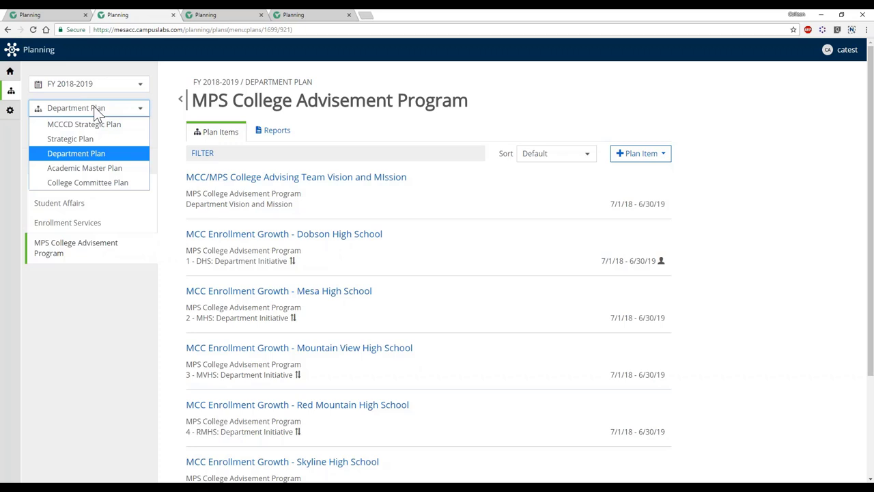
click(93, 153)
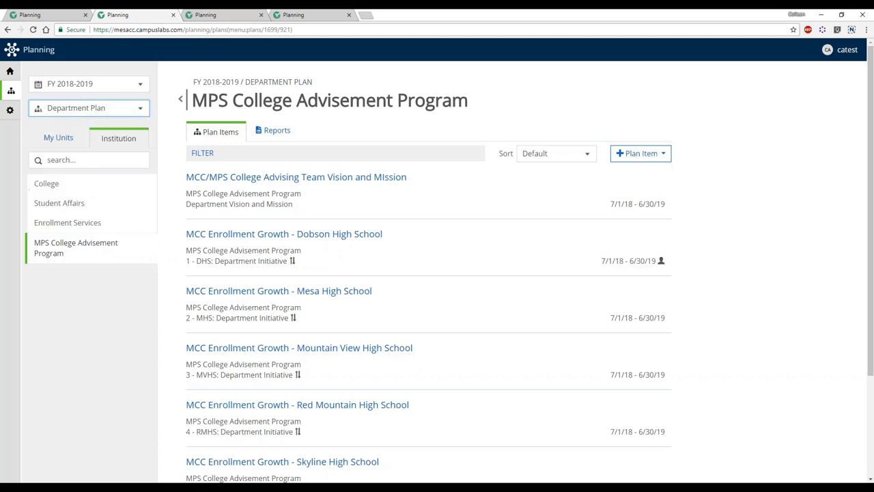
Open the FY 2018-2019 initiative MCC Enrollment Growth - Dobson High School and review its description and ii process step 1 entry
scroll(138, 244, down, 2)
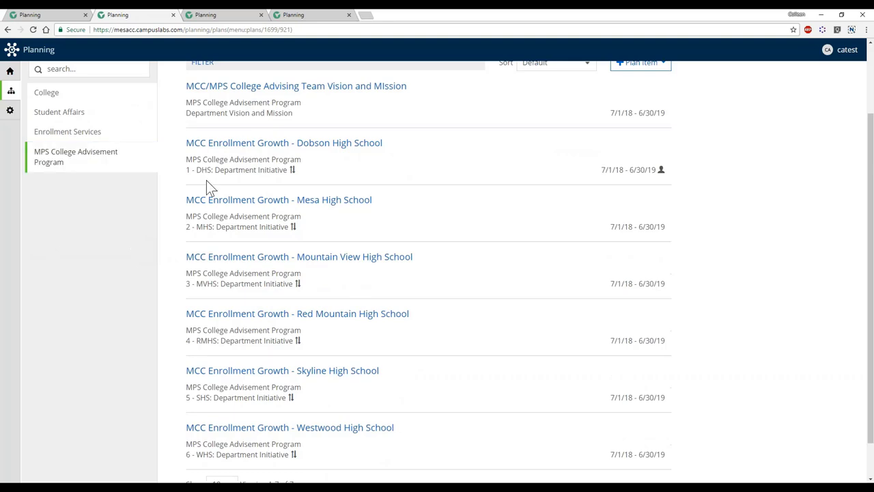
click(345, 147)
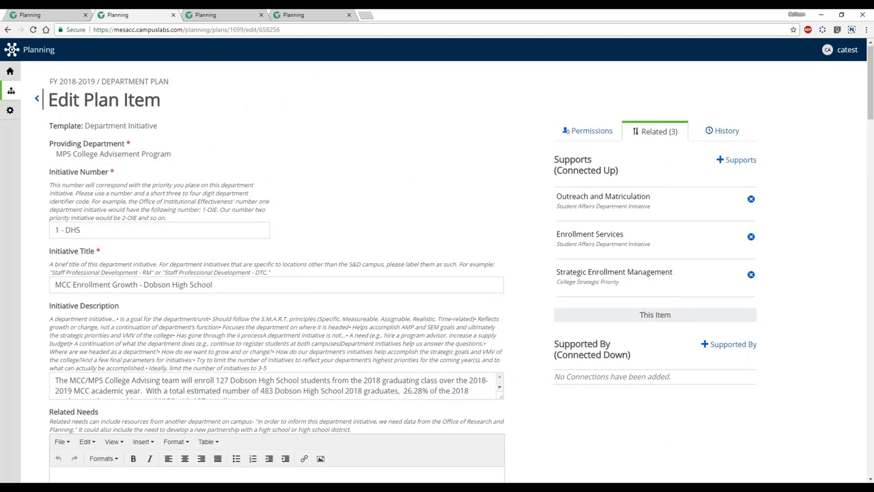
scroll(365, 139, down, 2)
scroll(366, 132, down, 2)
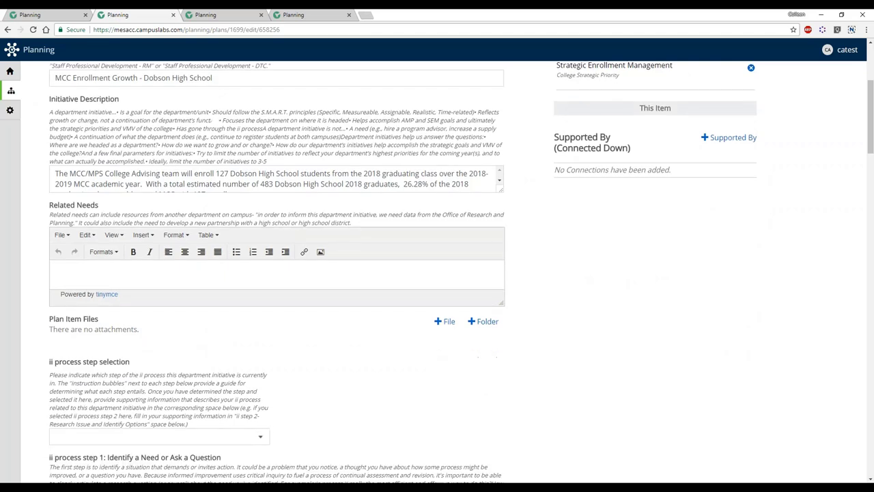
scroll(253, 159, down, 1)
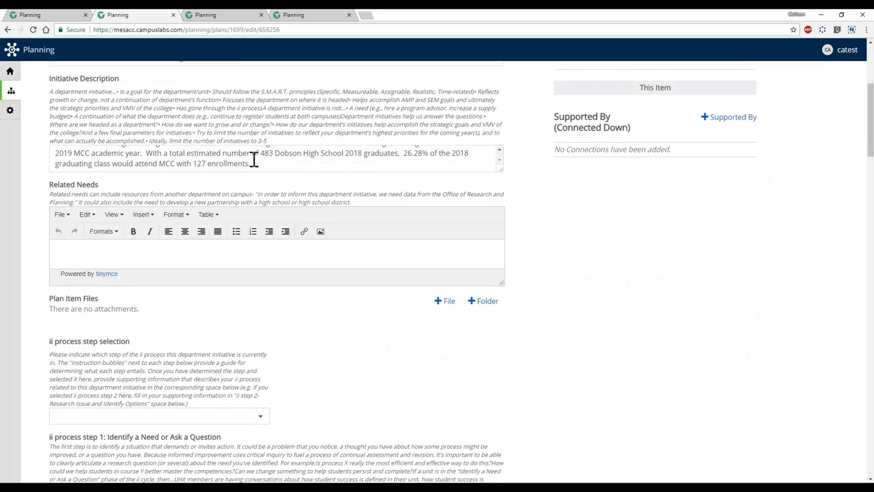
scroll(370, 228, down, 5)
scroll(369, 229, down, 3)
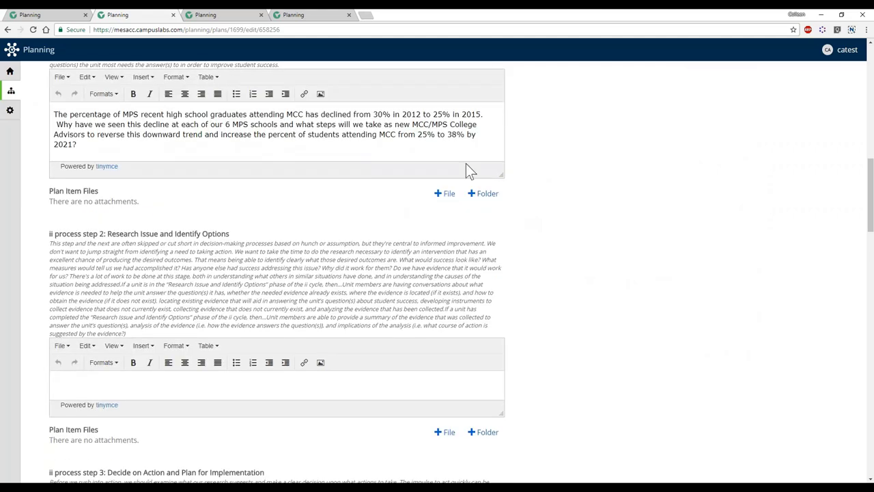
scroll(645, 195, up, 15)
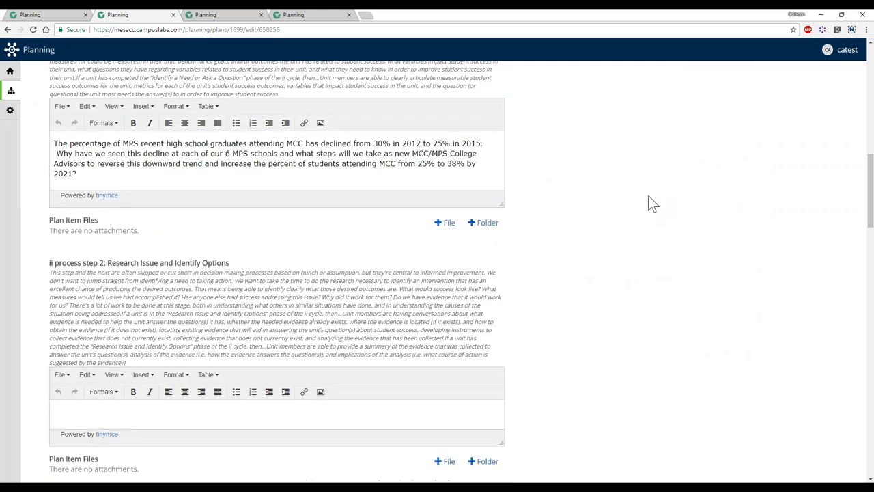
Remove the test account from the Dobson High School initiative's responsible users and return to the FY 2019-2020 Department Plan
click(589, 131)
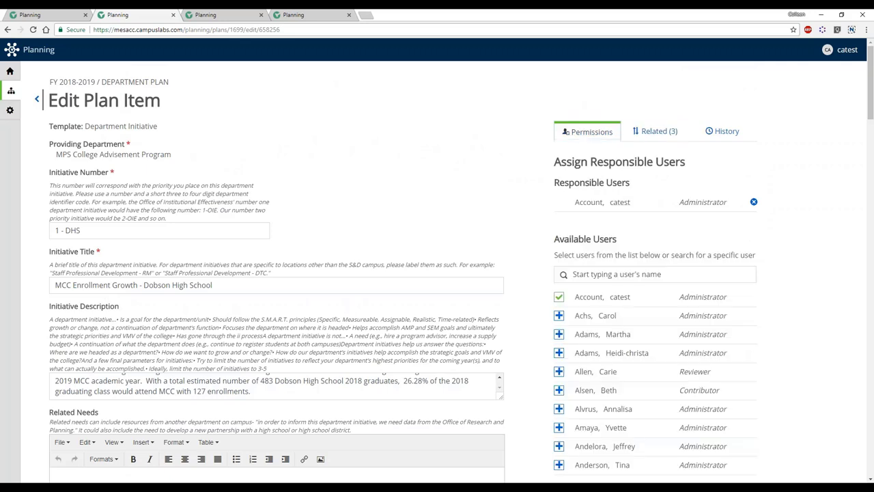
click(754, 202)
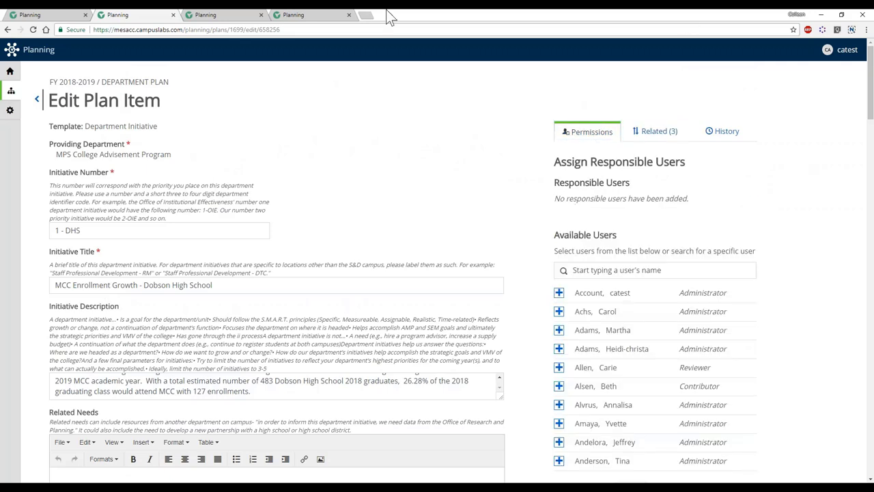
click(37, 101)
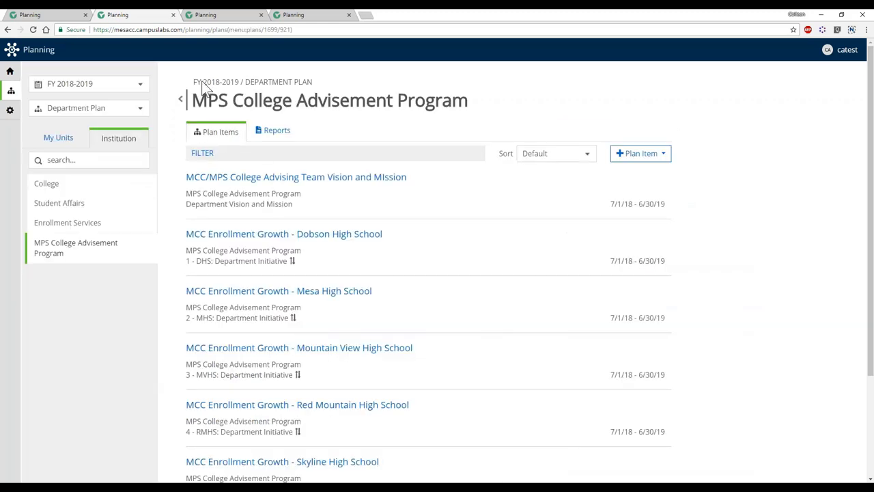
click(85, 87)
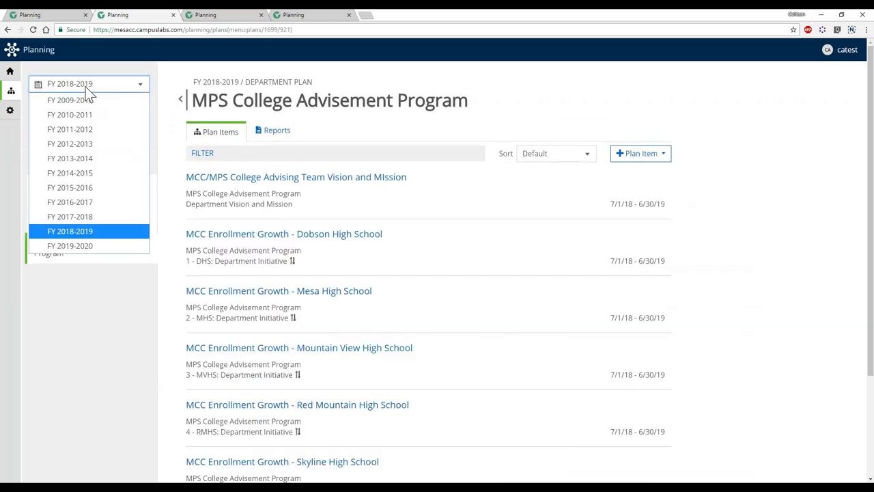
click(105, 246)
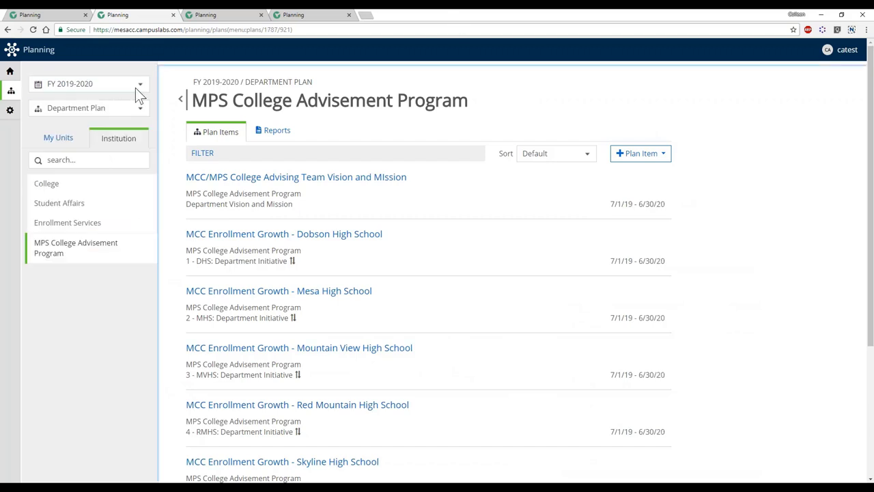
Add a blank Department Initiative to the FY 2019-2020 plan, look through its form, and delete the item
click(642, 157)
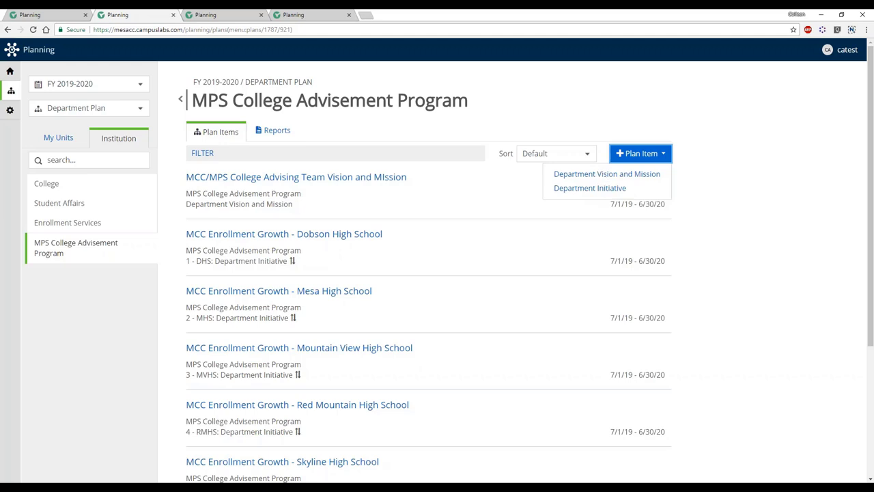
click(667, 190)
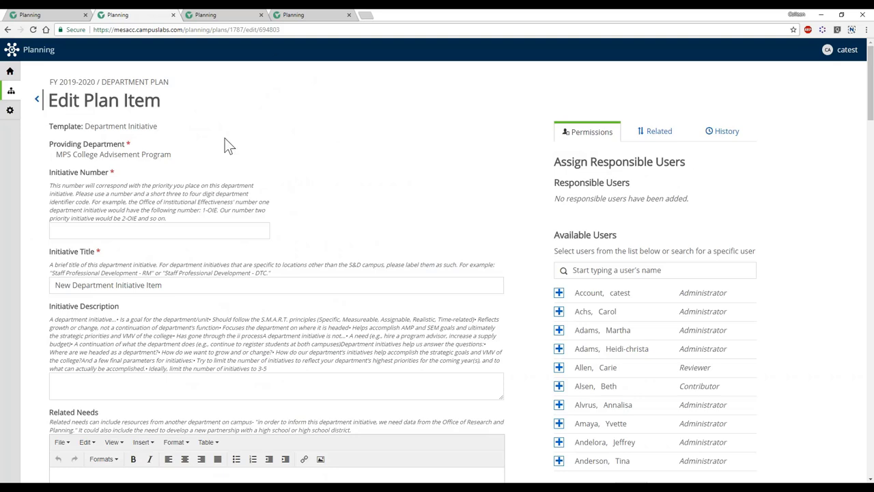
scroll(32, 156, down, 3)
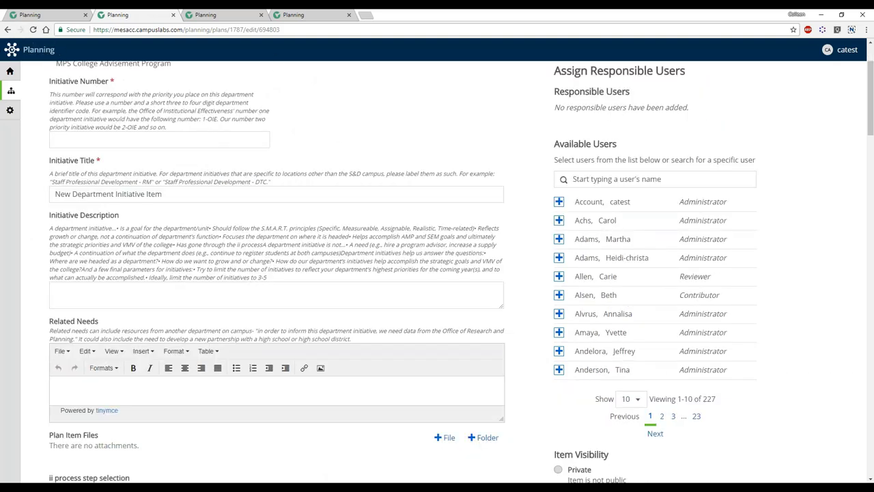
scroll(51, 241, down, 7)
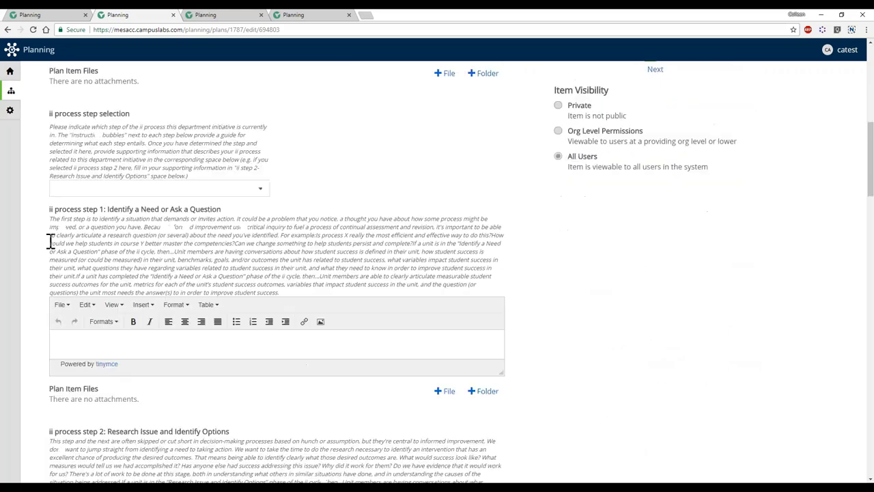
scroll(103, 320, down, 10)
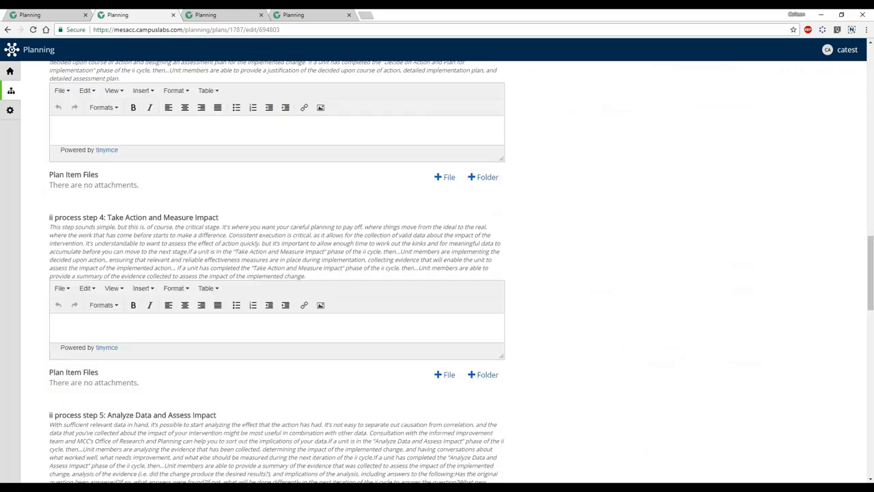
scroll(78, 258, down, 5)
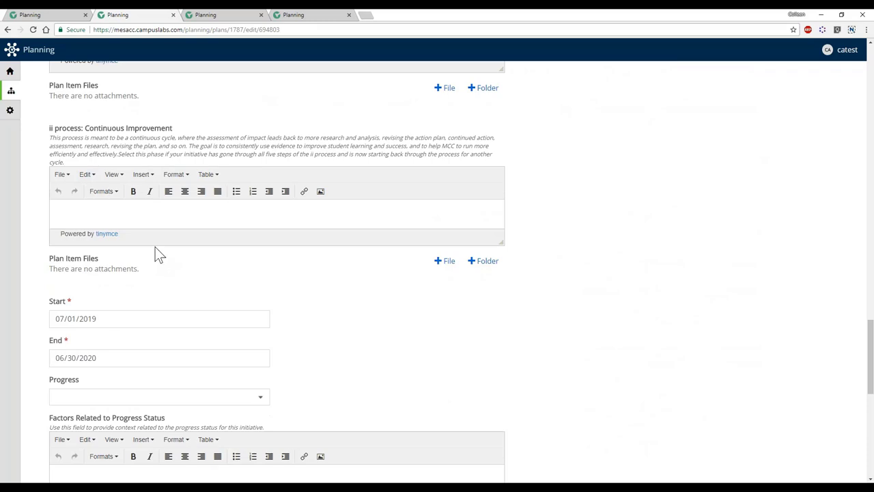
scroll(154, 259, down, 10)
click(71, 440)
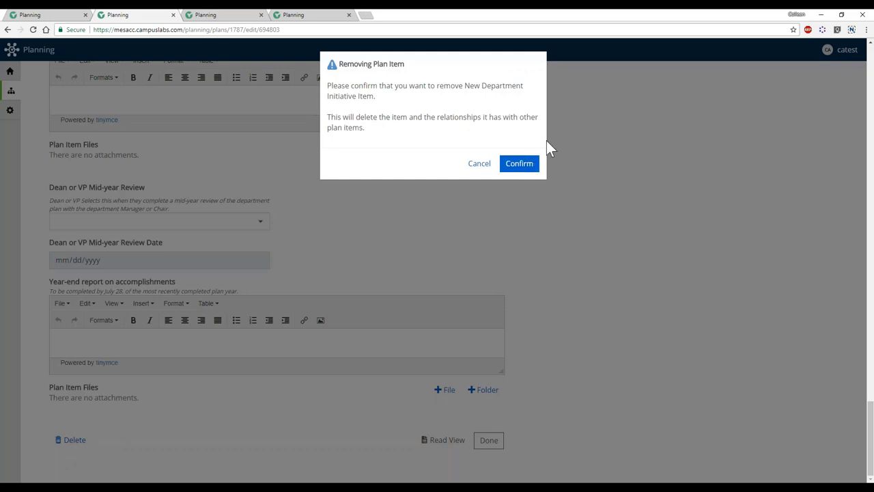
click(530, 171)
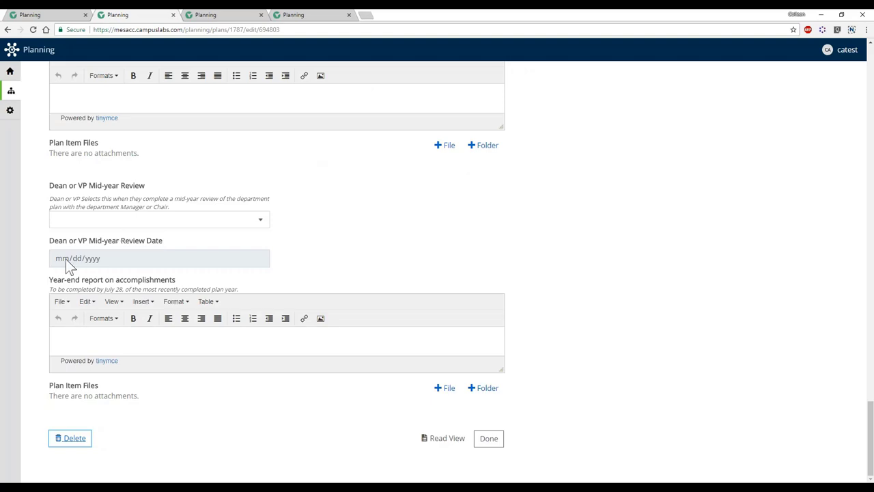
Open the Example title field initiative, look over its form, and show its related plan items
scroll(190, 196, down, 3)
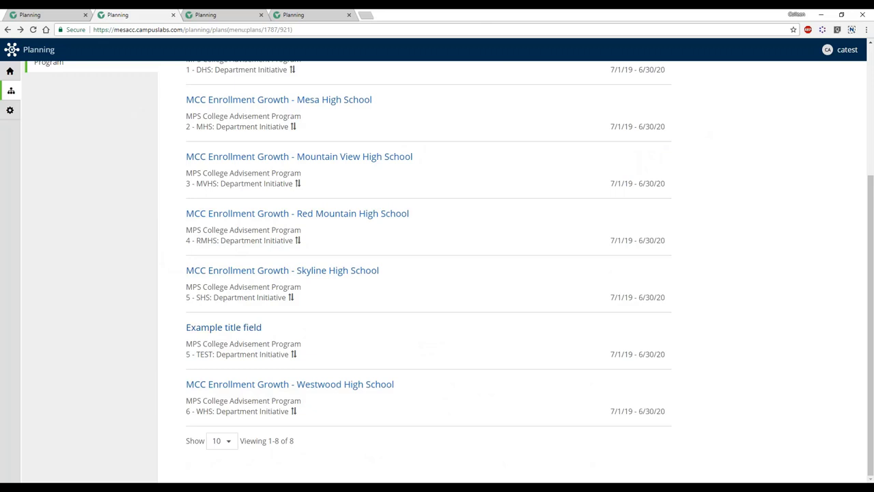
click(223, 327)
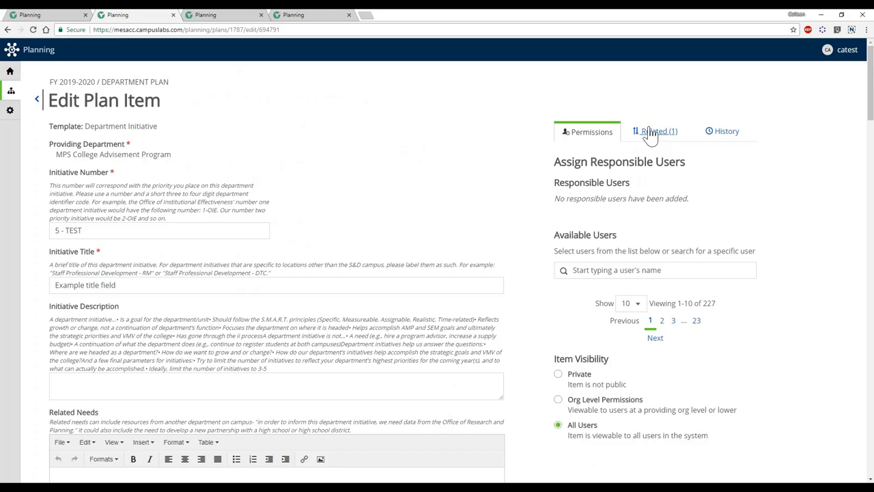
scroll(506, 145, down, 5)
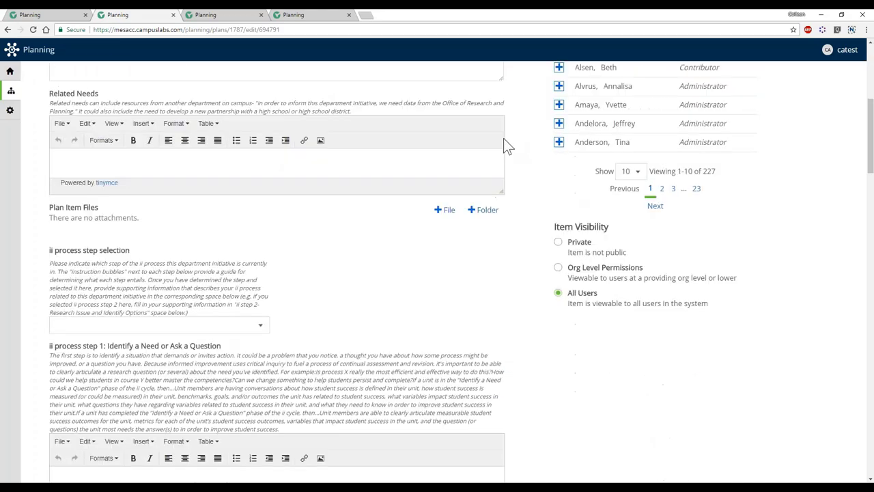
scroll(503, 138, down, 3)
scroll(504, 139, up, 6)
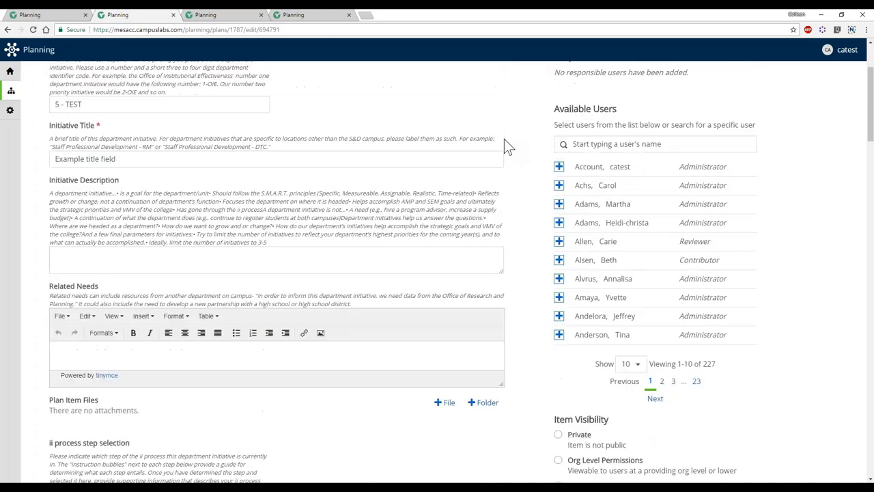
scroll(504, 139, up, 3)
click(646, 132)
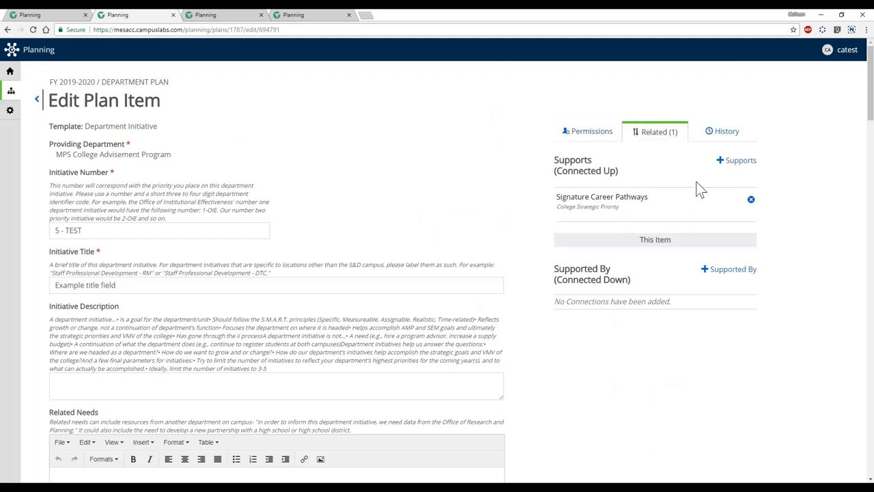
Browse the College's FY 2019-2020 Strategic Plan items as supports and remove the Example title field initiative's Signature Career Pathways connection
click(736, 161)
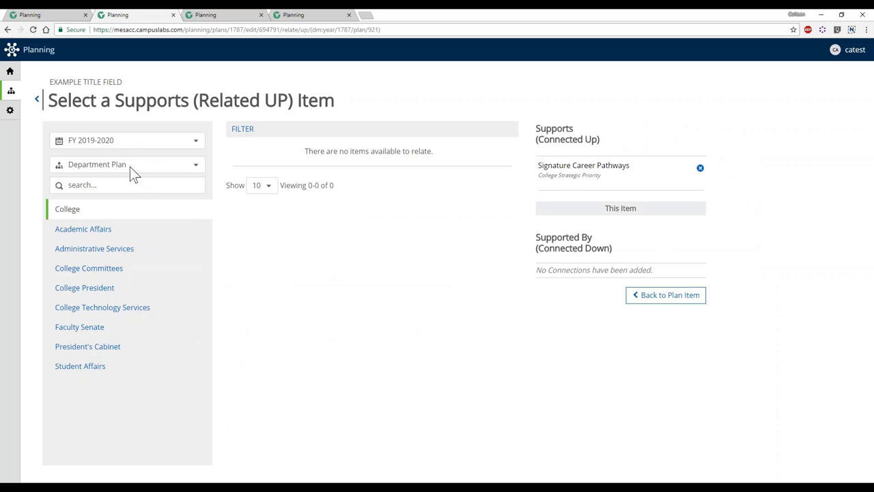
click(130, 167)
click(124, 194)
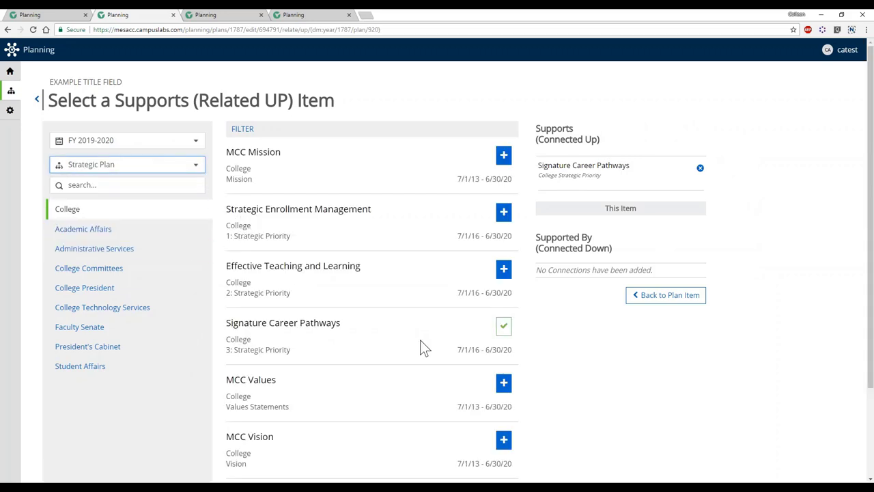
click(635, 303)
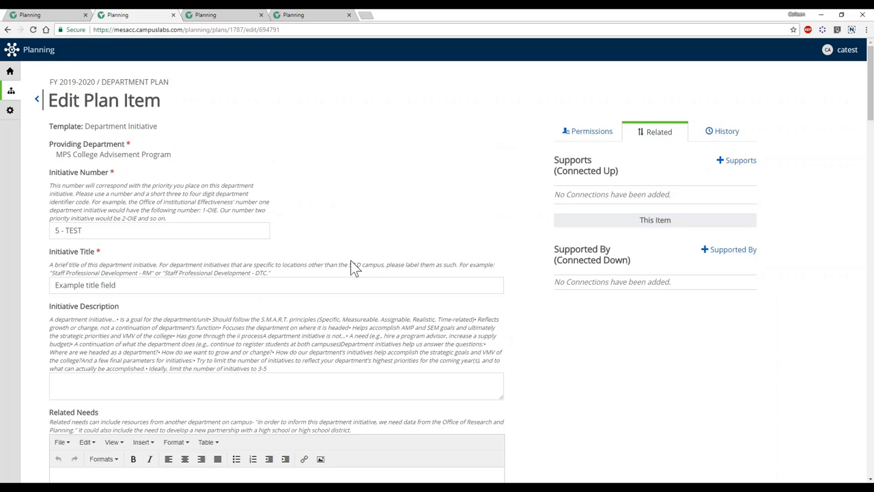
Delete the Example title field initiative from the FY 2019-2020 Department Plan and confirm its removal
scroll(350, 261, down, 15)
scroll(87, 475, down, 20)
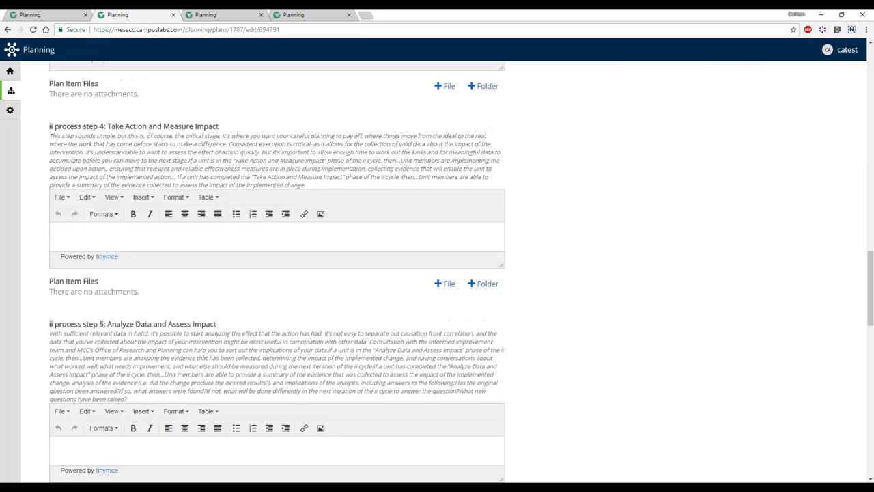
click(71, 438)
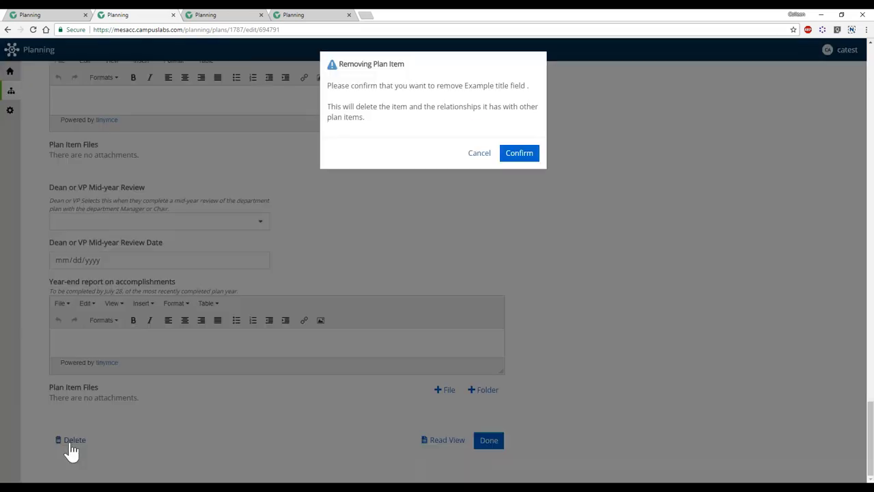
click(523, 157)
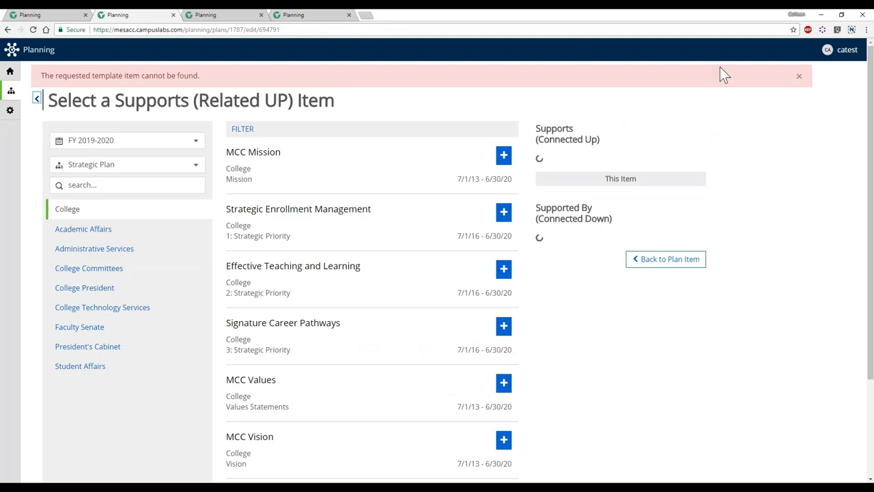
Leave the deleted item's form for the MPS College Advisement Program's FY 2019-2020 Department Plan and reload the page
scroll(203, 211, down, 15)
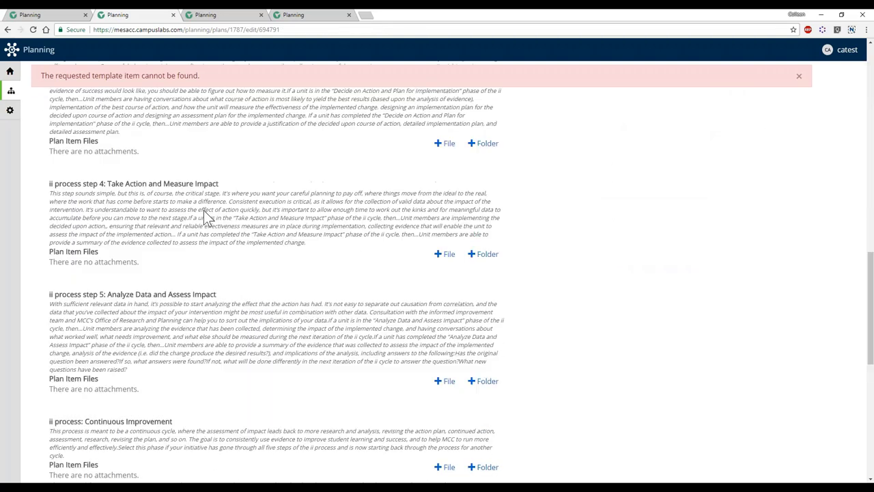
scroll(137, 307, down, 10)
scroll(80, 418, up, 20)
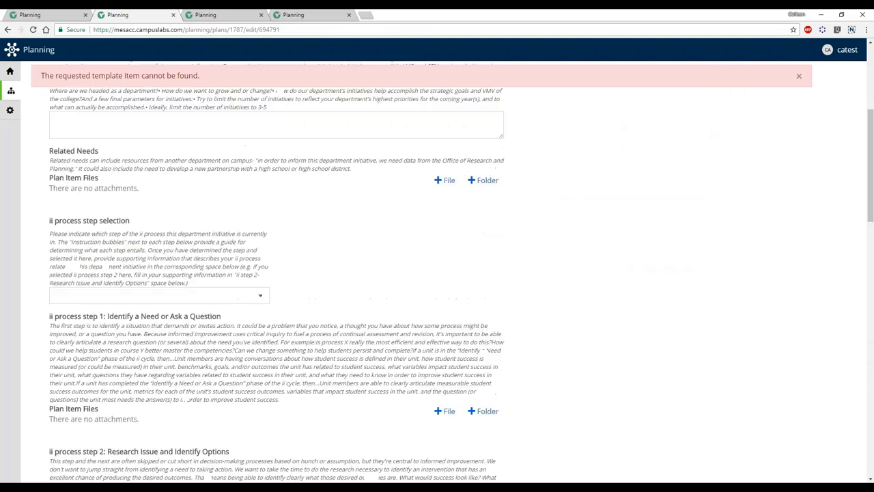
scroll(43, 117, up, 5)
click(36, 97)
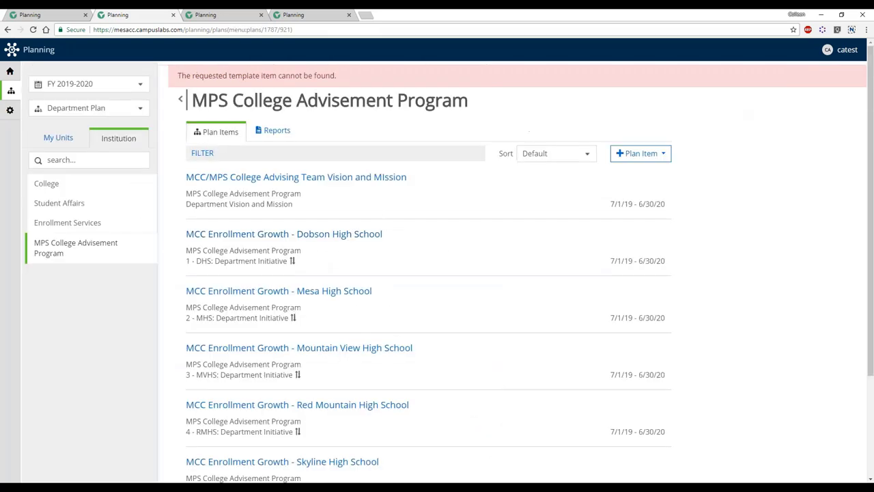
click(32, 29)
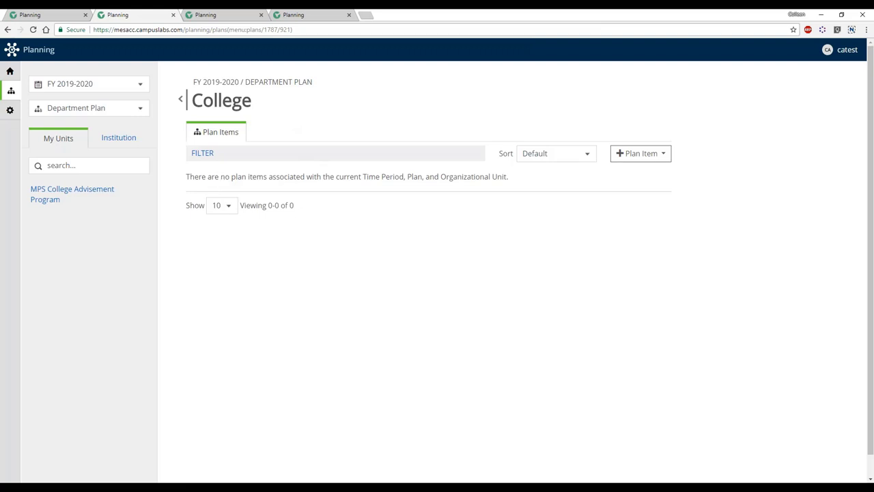
Return to the dashboard and open the Planning support site from the account options
click(9, 73)
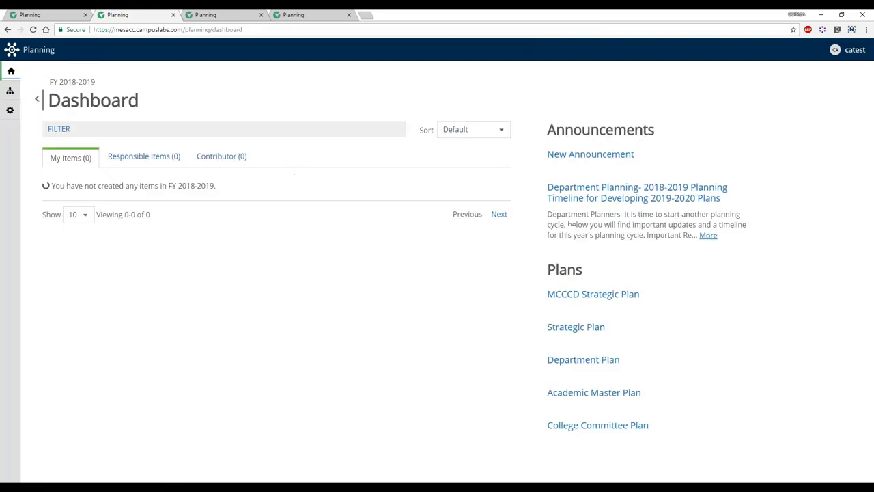
click(836, 29)
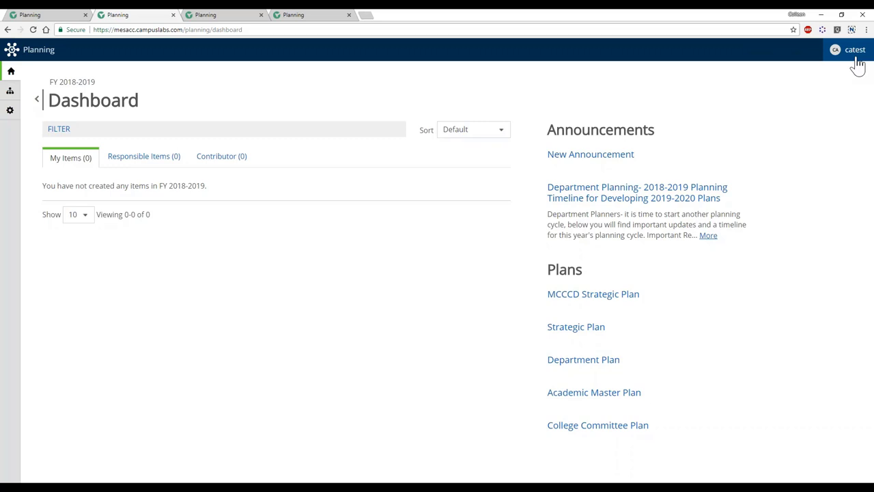
click(858, 59)
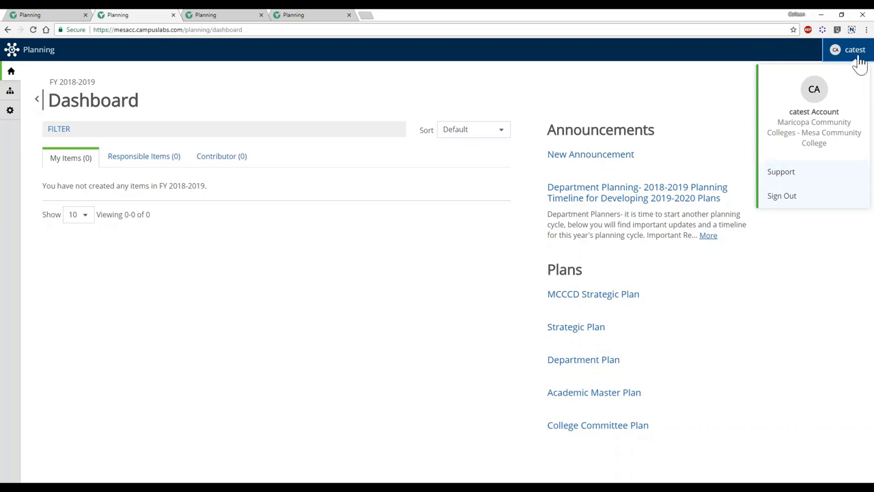
click(791, 178)
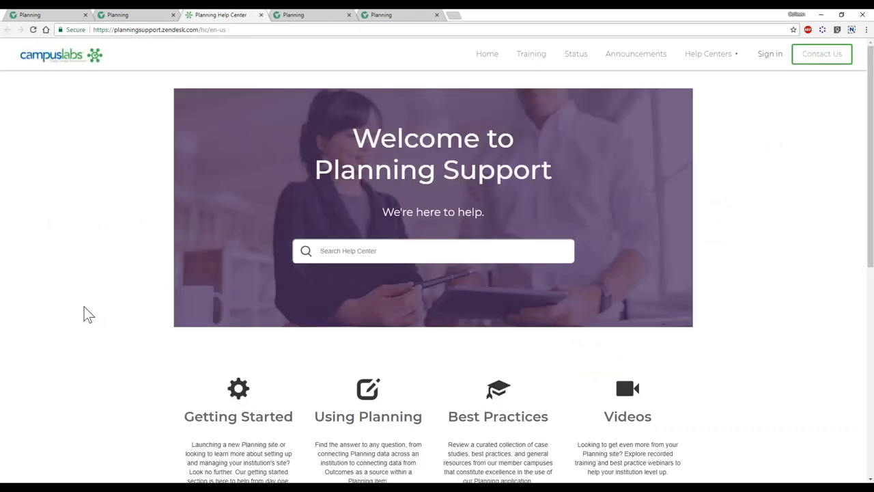
Look over the Planning Help Center's categories and browse the Videos category
scroll(330, 263, down, 1)
scroll(330, 262, down, 1)
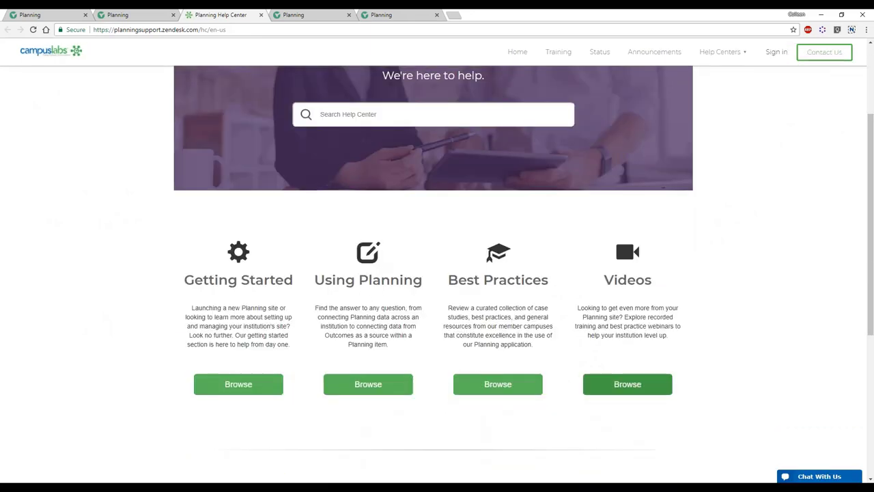
click(627, 384)
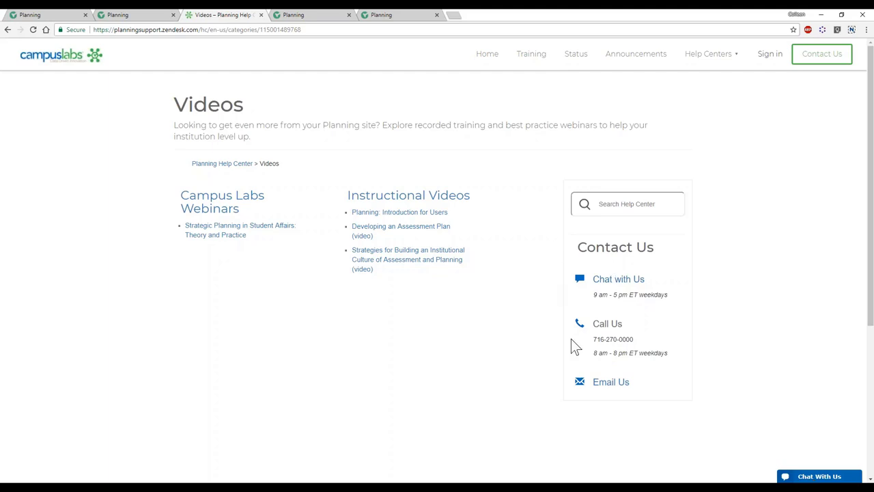
Open the list of Planning trainings and view the description of the April 26 Planning Report Creation session
click(533, 54)
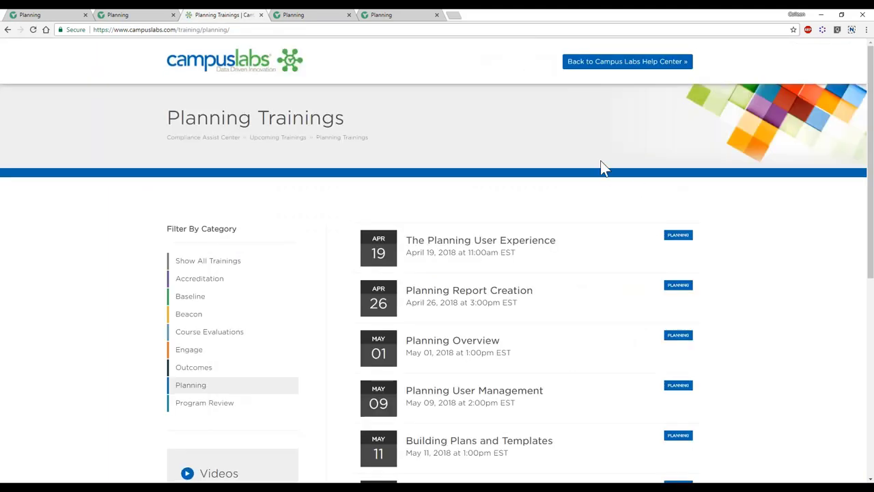
scroll(601, 168, down, 1)
mouse_move(524, 230)
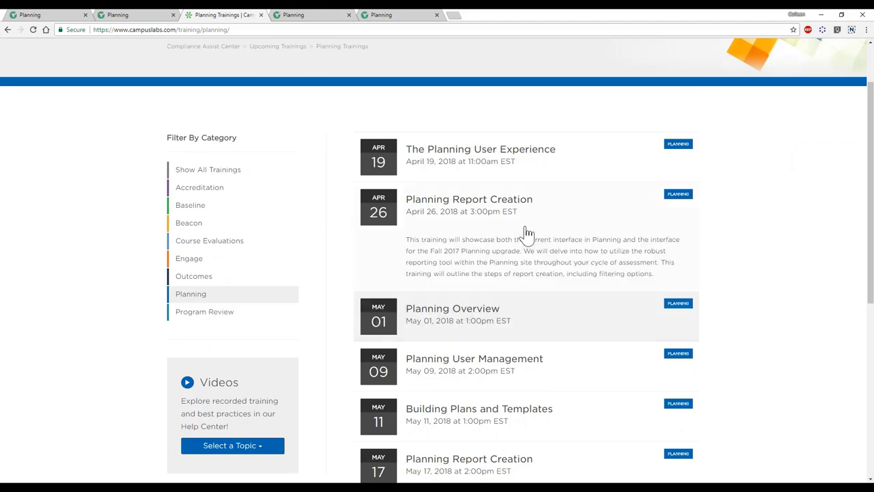
scroll(527, 233, up, 1)
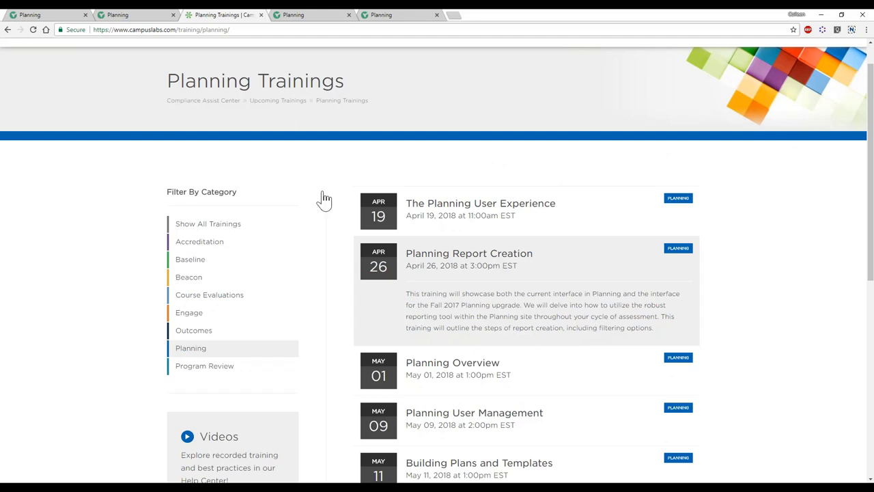
Switch back to the plan item form open in the first Planning page and go to the dashboard from there
click(24, 15)
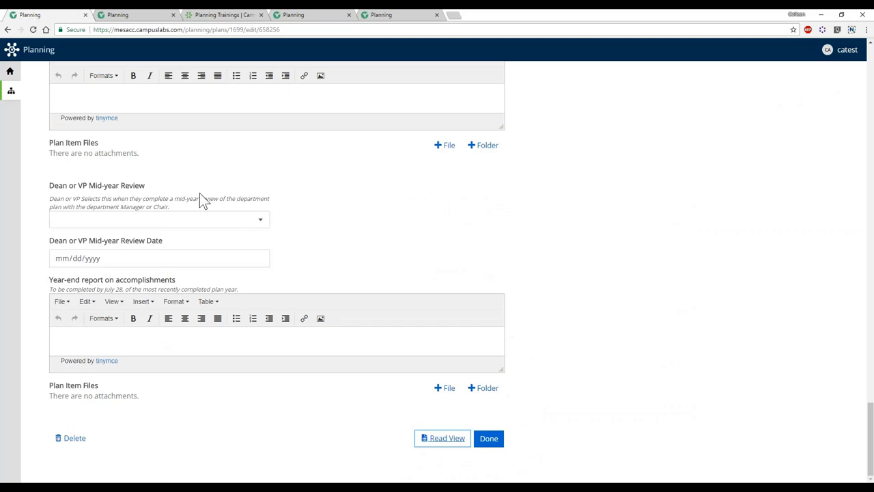
scroll(190, 272, up, 10)
click(8, 74)
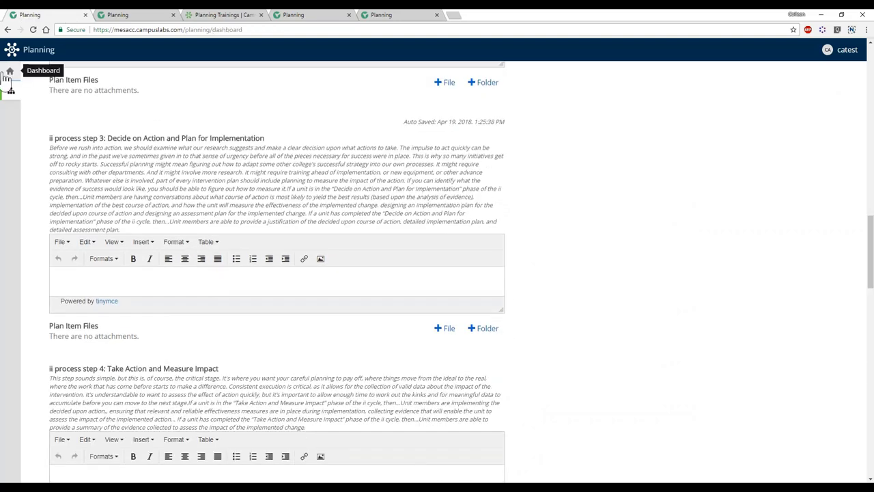